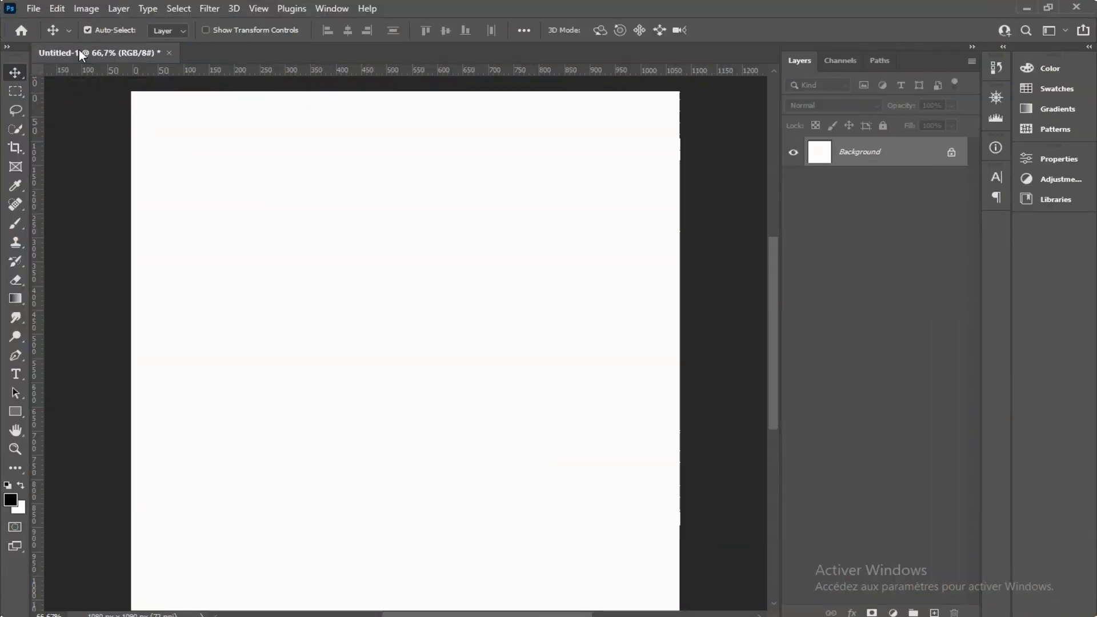
Step: Place the Background silk-and-pearls photo into the document as an embedded image
{"action": "left_click", "coordinate": [35, 8]}
{"action": "left_click", "coordinate": [90, 322]}
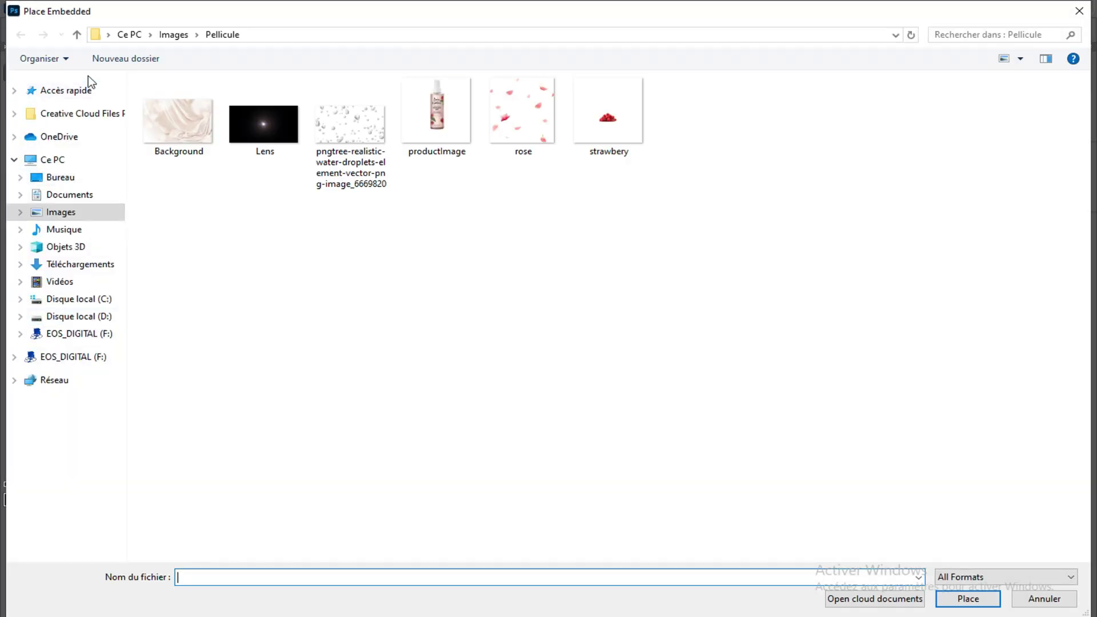
{"action": "left_click", "coordinate": [176, 121]}
{"action": "left_click", "coordinate": [968, 599]}
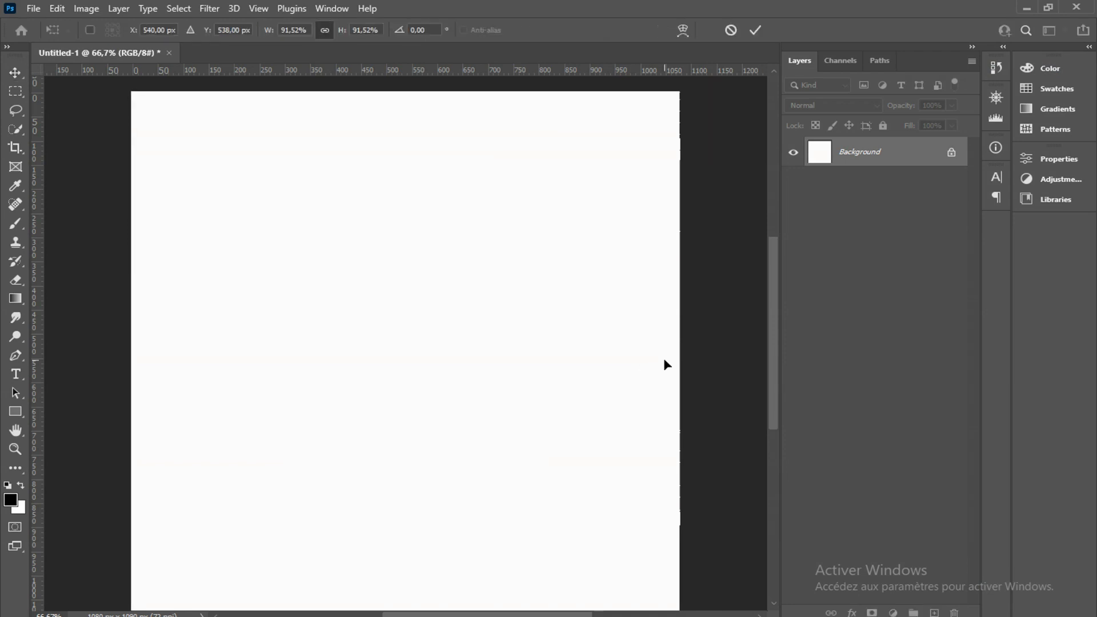
Step: Scale the silk photo up to about 138.5% so it fills the canvas, and commit
{"action": "left_click_drag", "start_coordinate": [406, 177], "coordinate": [403, 101]}
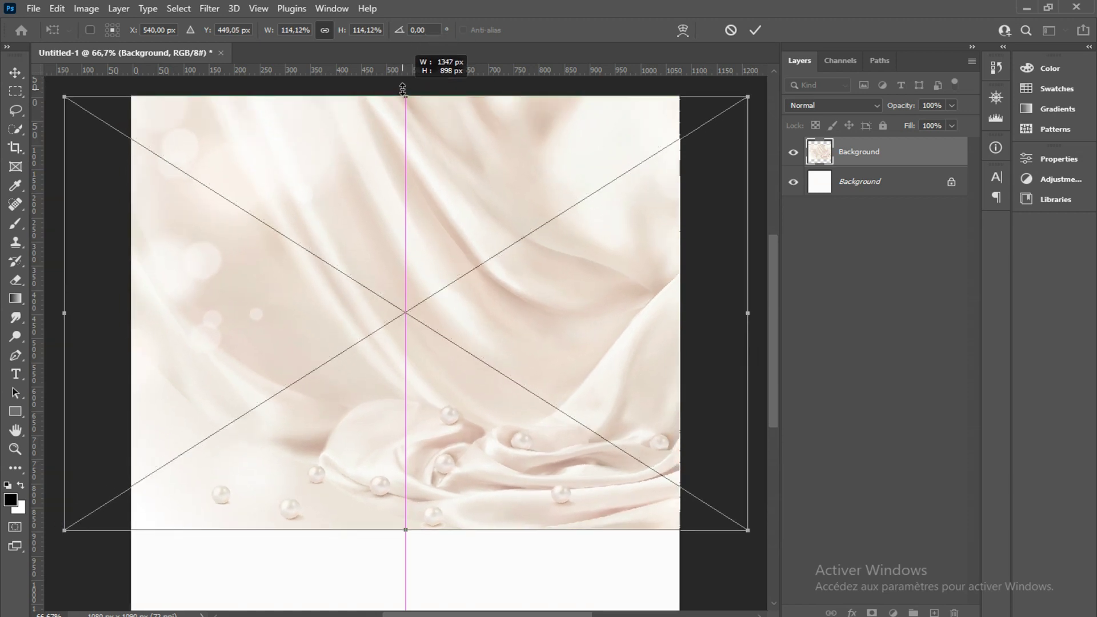
{"action": "left_click_drag", "start_coordinate": [403, 102], "coordinate": [406, 85]}
{"action": "scroll", "coordinate": [452, 377], "scroll_direction": "down", "scroll_amount": 3}
{"action": "left_click_drag", "start_coordinate": [407, 450], "coordinate": [413, 541]}
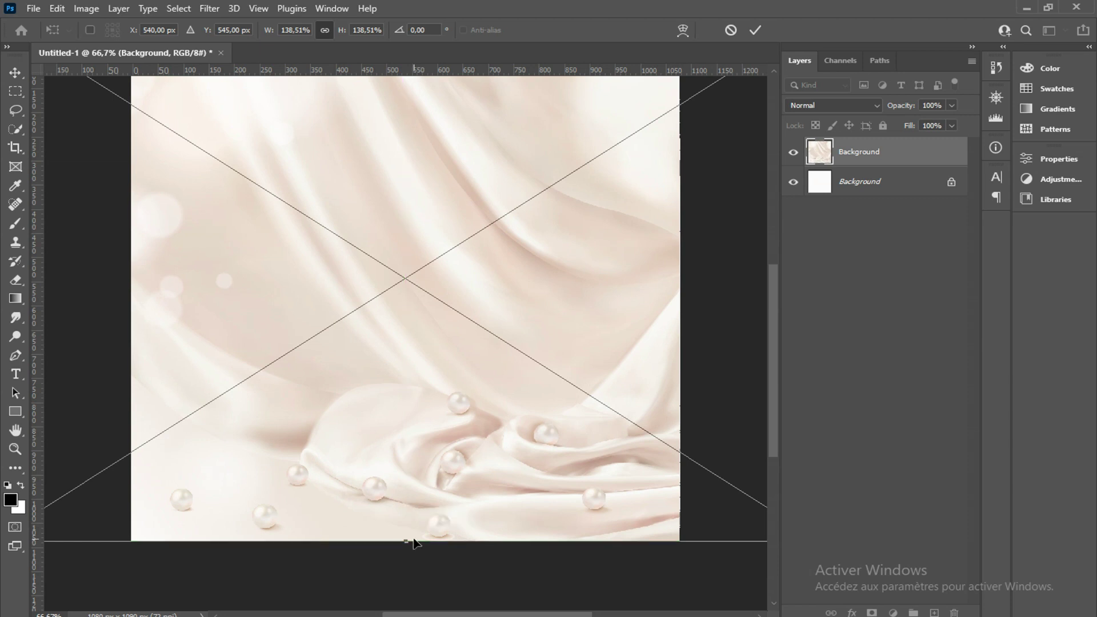
{"action": "left_click", "coordinate": [756, 31]}
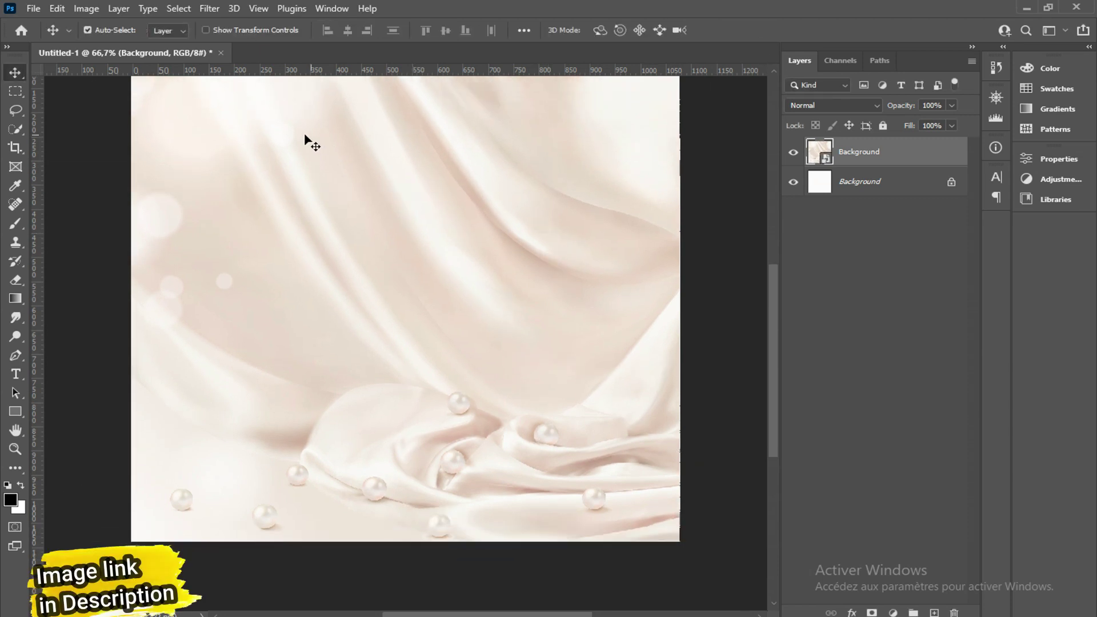
Step: Place the productImage bottle picture as an embedded image
{"action": "left_click", "coordinate": [32, 8]}
{"action": "left_click", "coordinate": [210, 319]}
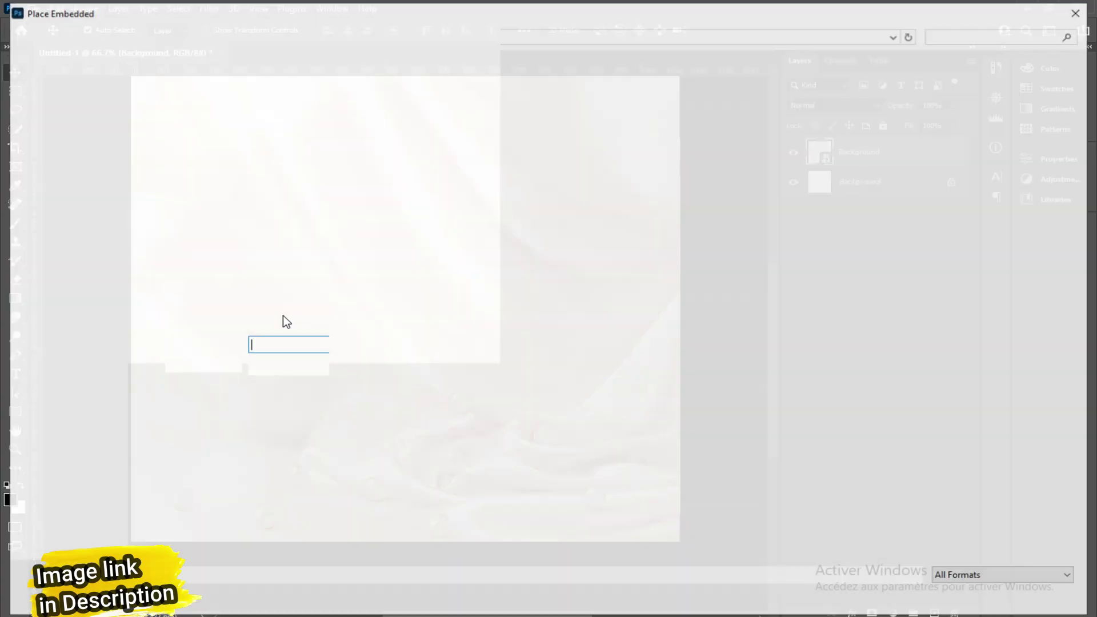
{"action": "left_click", "coordinate": [451, 143]}
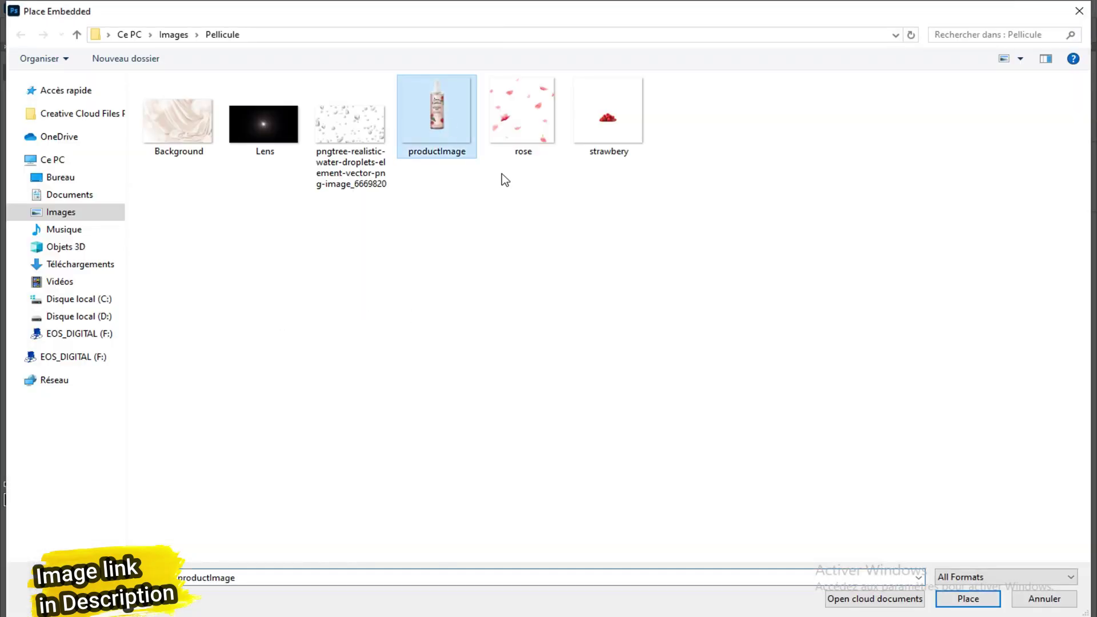
{"action": "left_click", "coordinate": [968, 601]}
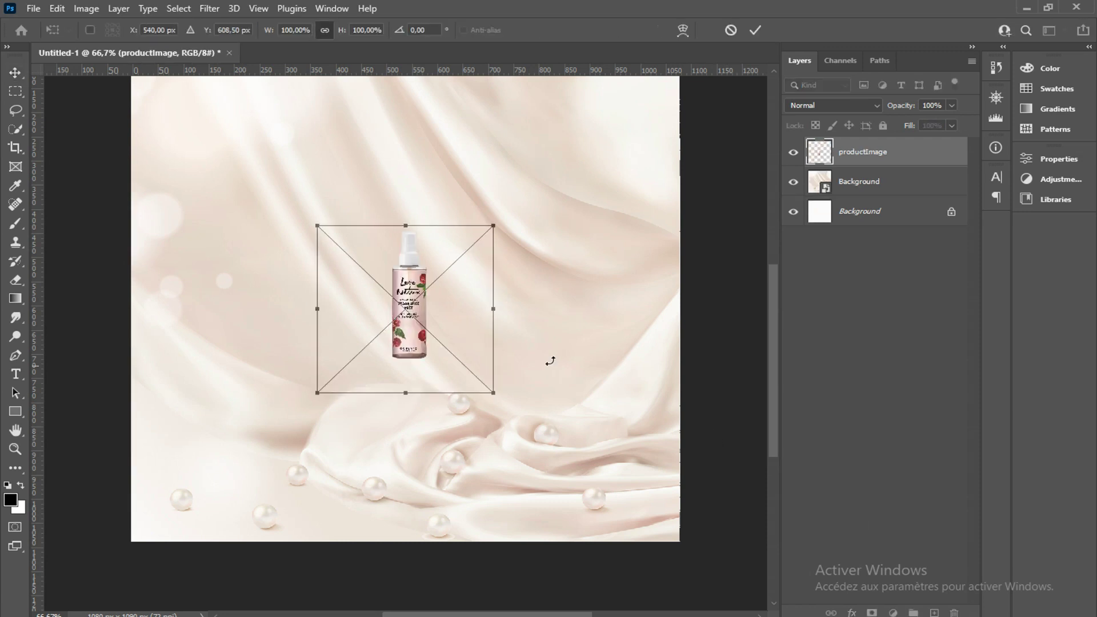
Step: Enlarge the bottle to about 139.48% and position it low-center on the silk
{"action": "left_click_drag", "start_coordinate": [406, 226], "coordinate": [408, 154]}
{"action": "left_click_drag", "start_coordinate": [412, 266], "coordinate": [457, 432]}
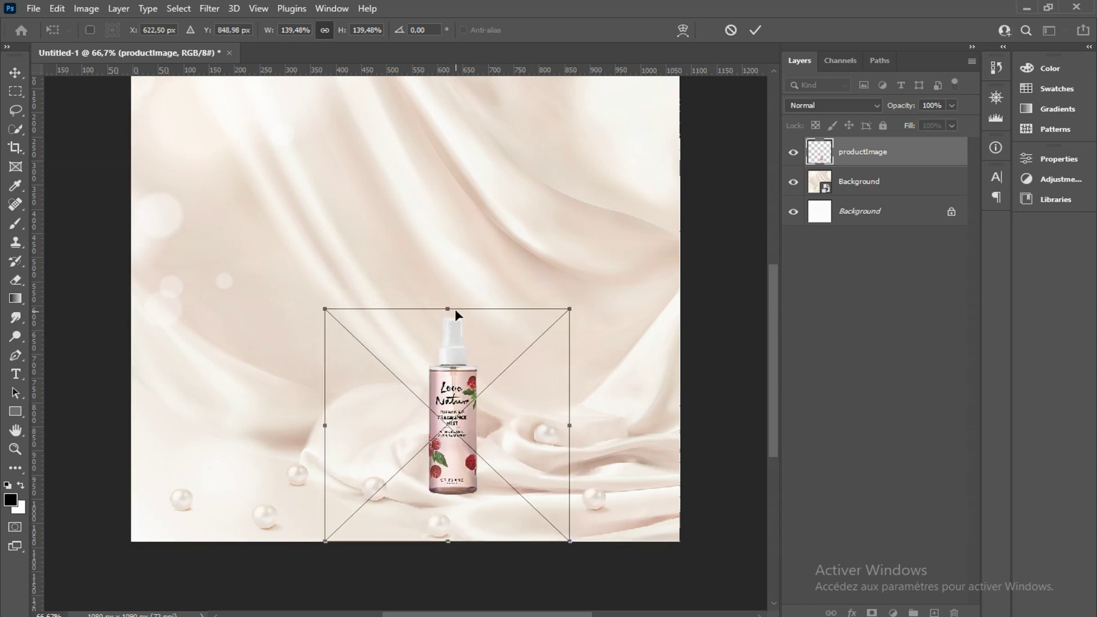
{"action": "left_click_drag", "start_coordinate": [456, 312], "coordinate": [456, 295]}
{"action": "left_click", "coordinate": [756, 29]}
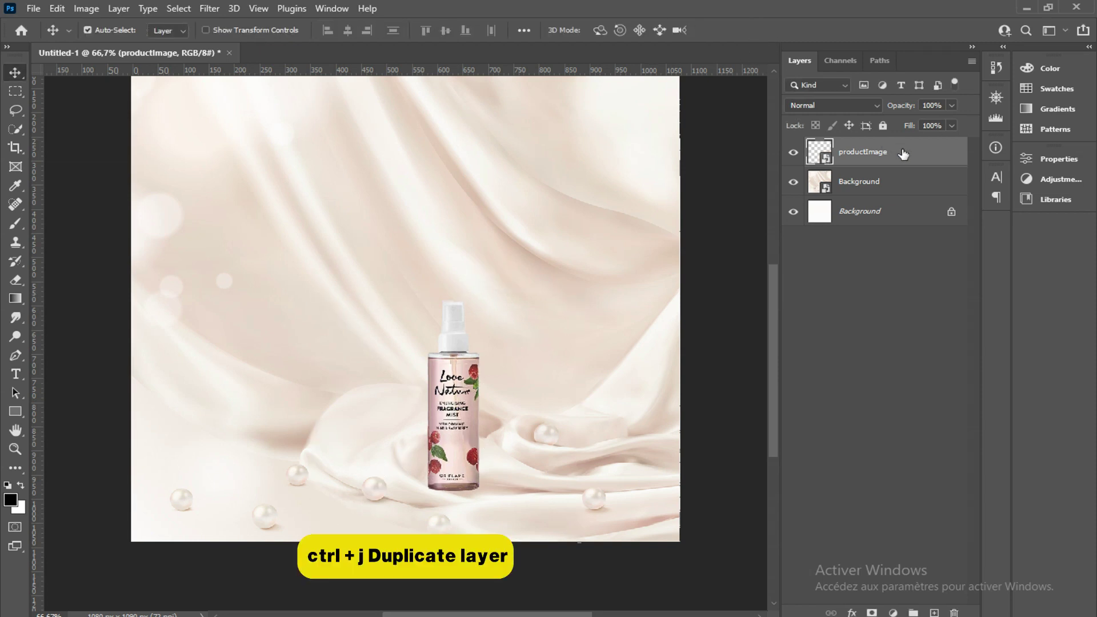
Step: Duplicate the bottle layer and rotate the copy about -88° onto its side
{"action": "key", "text": "ctrl+j"}
{"action": "key", "text": "ctrl+t"}
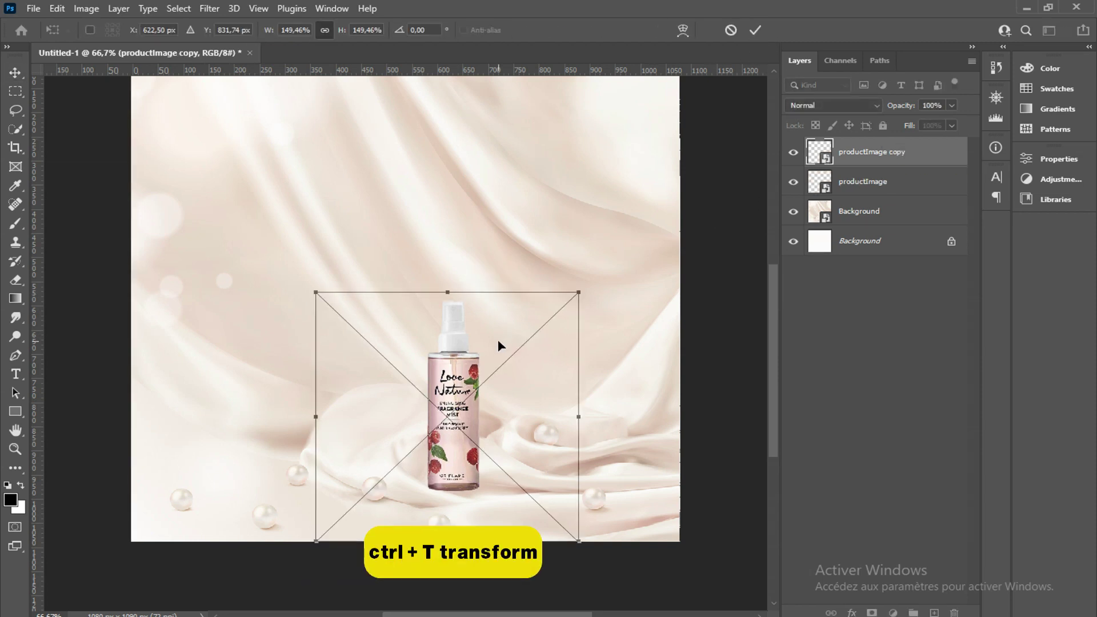
{"action": "left_click_drag", "start_coordinate": [498, 340], "coordinate": [448, 341]}
{"action": "mouse_move", "coordinate": [346, 248]}
{"action": "left_mouse_down"}
{"action": "mouse_move", "coordinate": [210, 338]}
{"action": "mouse_move", "coordinate": [180, 440]}
{"action": "left_mouse_up"}
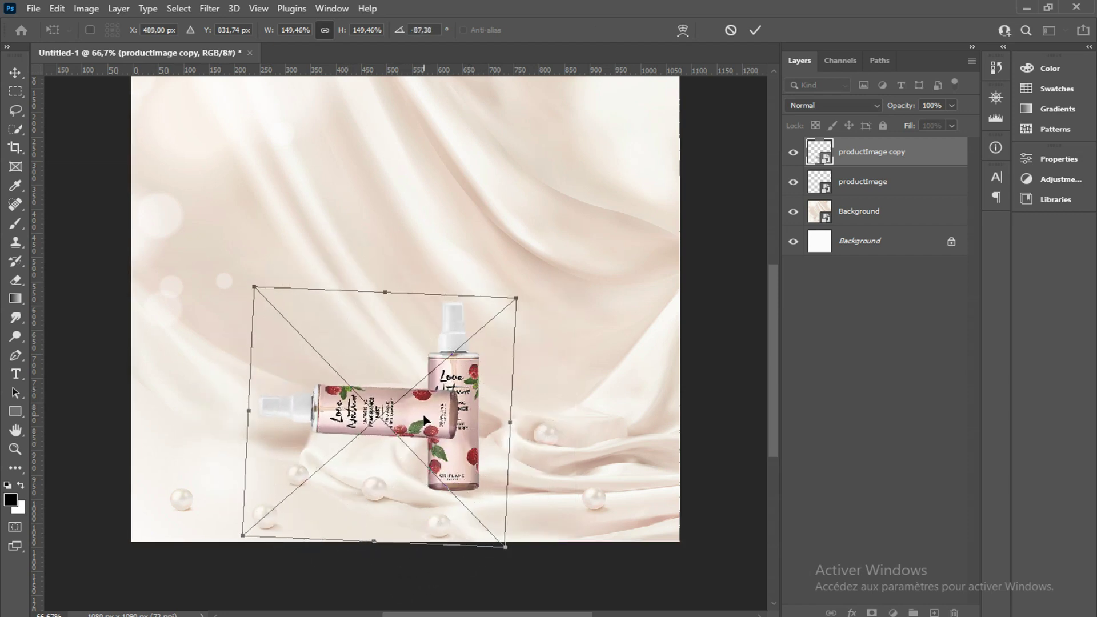
Step: Move the lying copy to the lower left, scale it to 155%, and reselect productImage
{"action": "mouse_move", "coordinate": [424, 421]}
{"action": "left_mouse_down"}
{"action": "mouse_move", "coordinate": [410, 462]}
{"action": "mouse_move", "coordinate": [473, 454]}
{"action": "mouse_move", "coordinate": [460, 460]}
{"action": "left_mouse_up"}
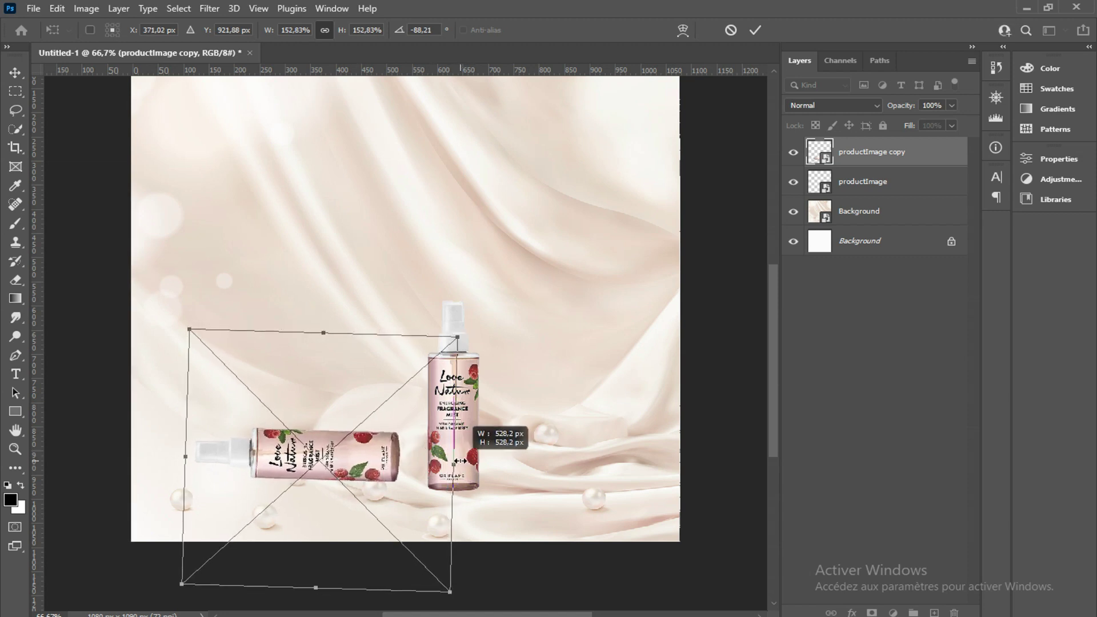
{"action": "left_click_drag", "start_coordinate": [187, 454], "coordinate": [183, 454]}
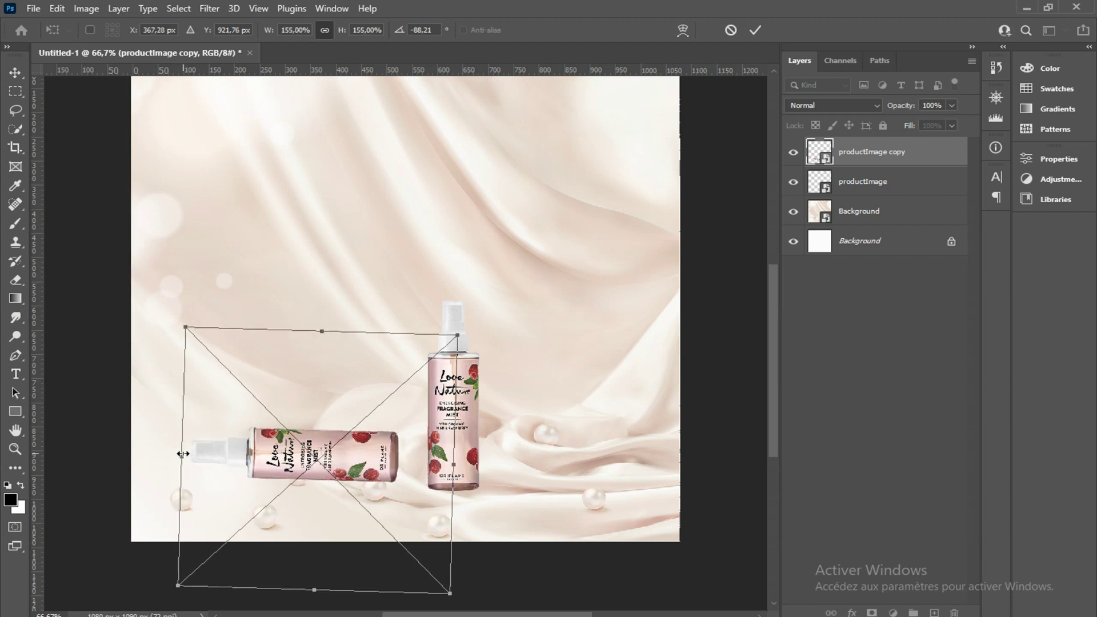
{"action": "left_click", "coordinate": [756, 30]}
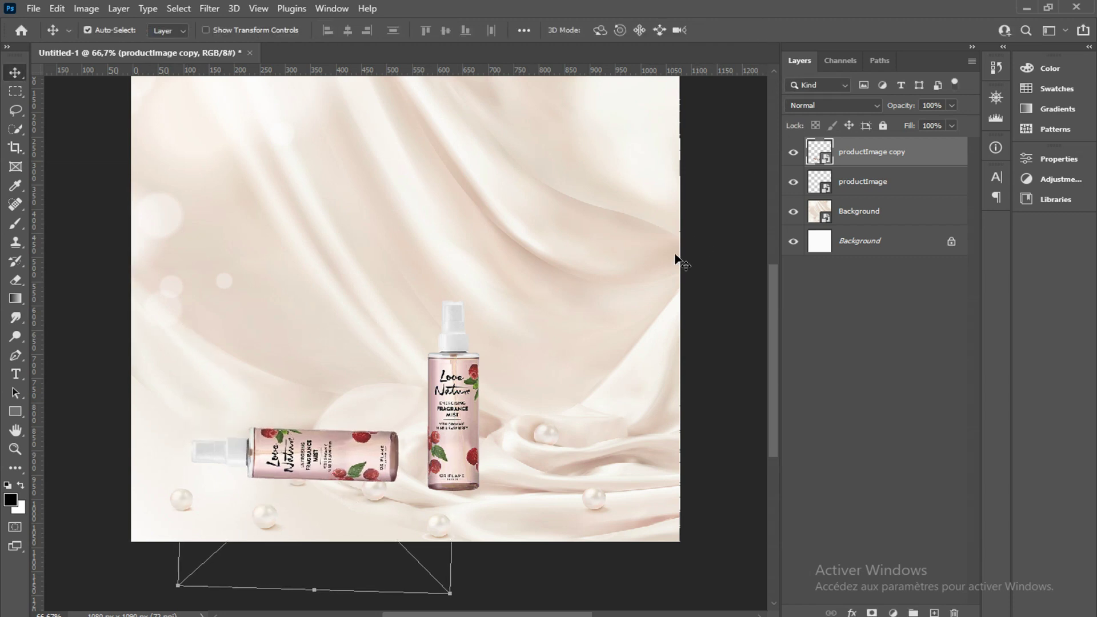
{"action": "left_click", "coordinate": [462, 378]}
Step: Add a new layer named 'shadow 1' below productImage
{"action": "key", "text": "ctrl+shift+alt+n"}
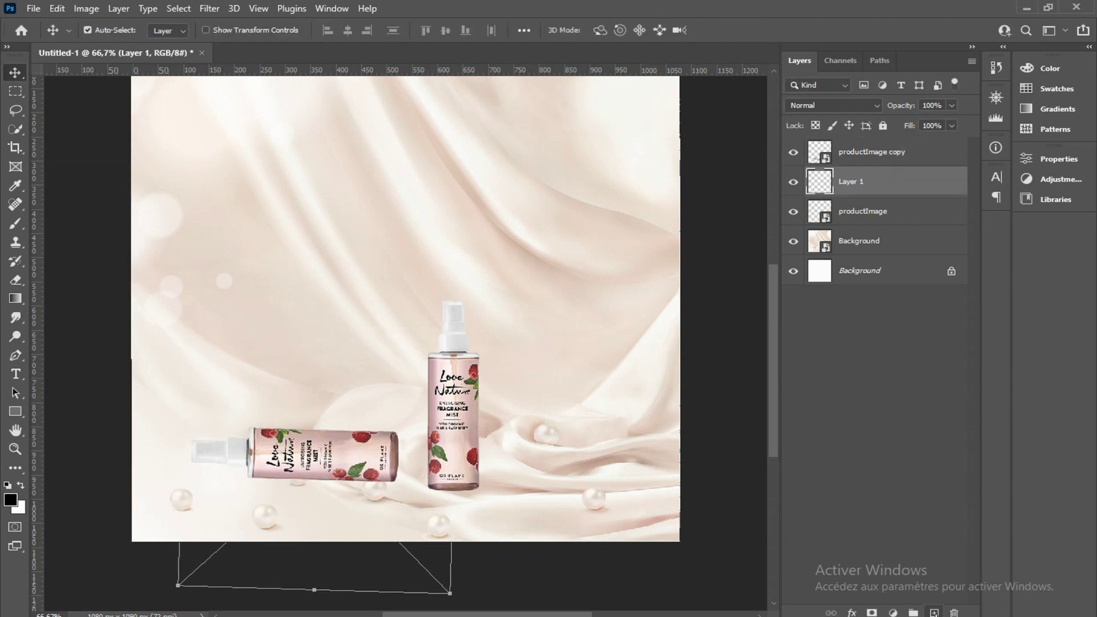
{"action": "left_click_drag", "start_coordinate": [913, 194], "coordinate": [908, 228]}
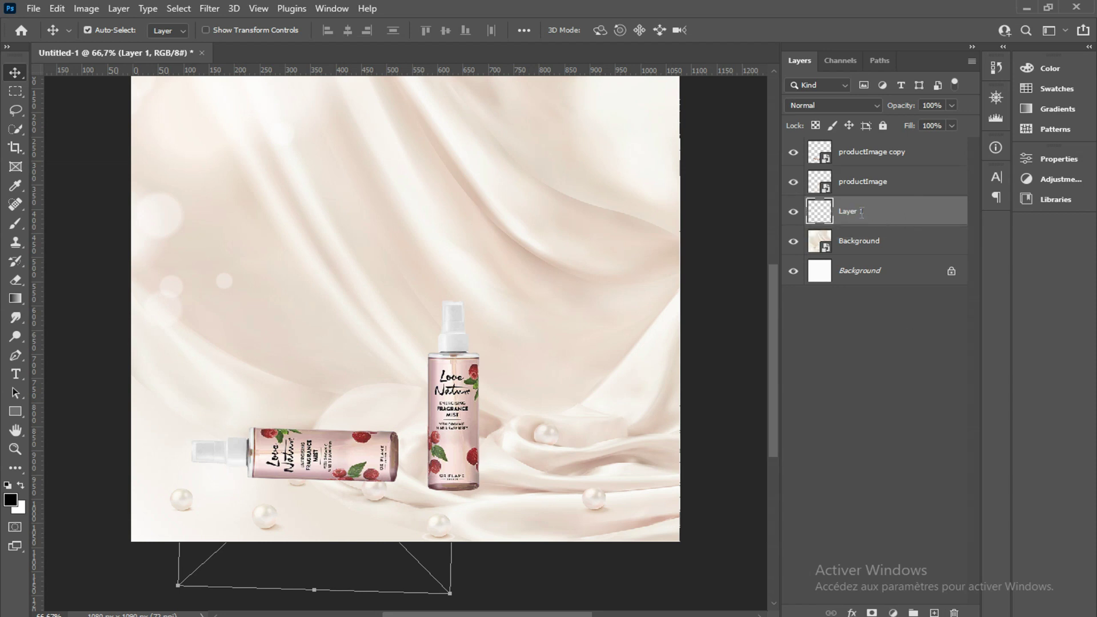
{"action": "type", "text": "shadow 1"}
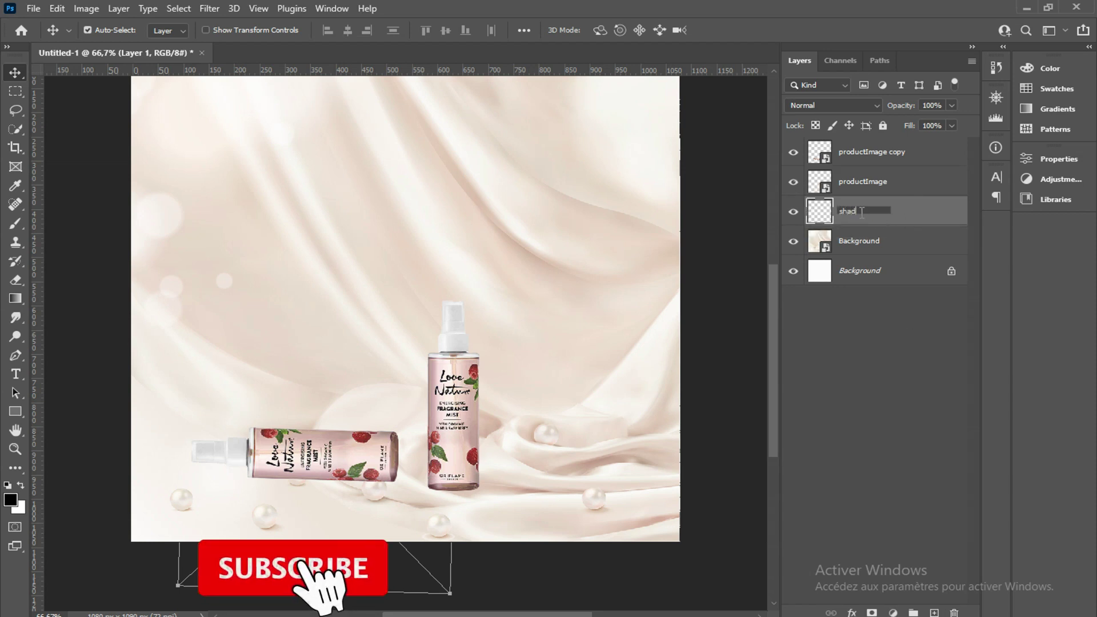
{"action": "key", "text": "Return"}
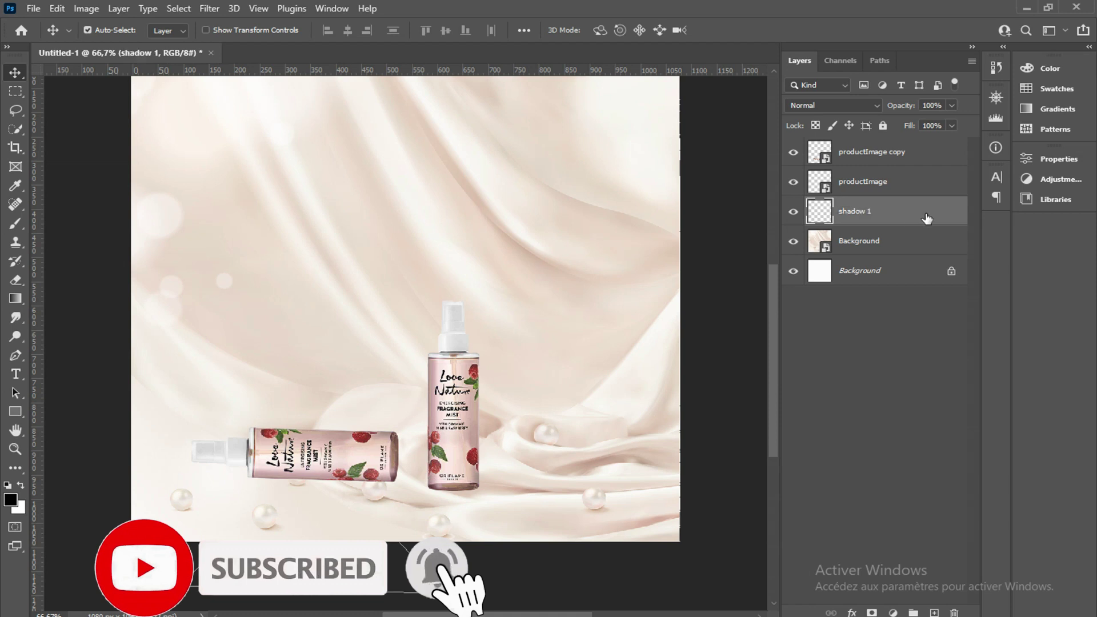
Step: Pick the regular Brush with a soft round 58 px tip and zoom in on the bottles
{"action": "left_click", "coordinate": [16, 223]}
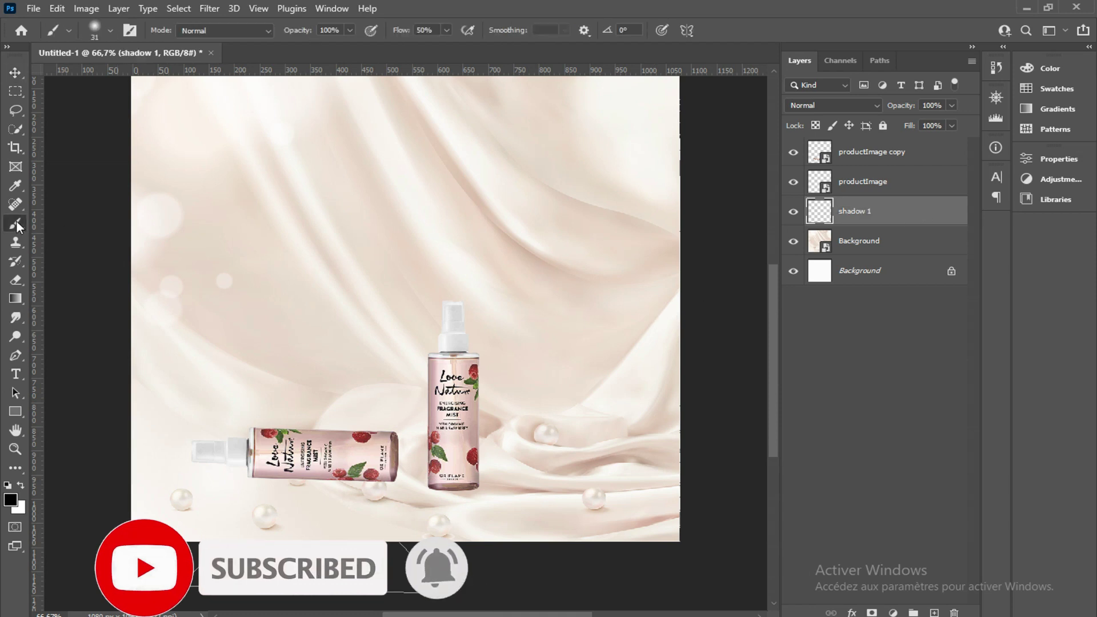
{"action": "right_click", "coordinate": [16, 222]}
{"action": "left_click", "coordinate": [65, 224]}
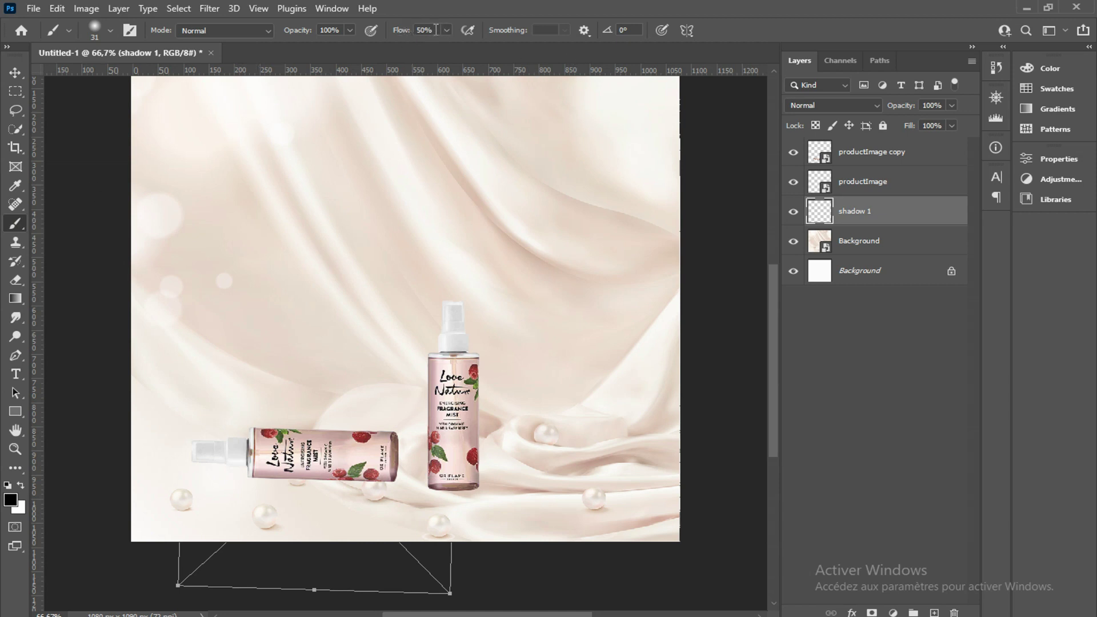
{"action": "right_click", "coordinate": [500, 356]}
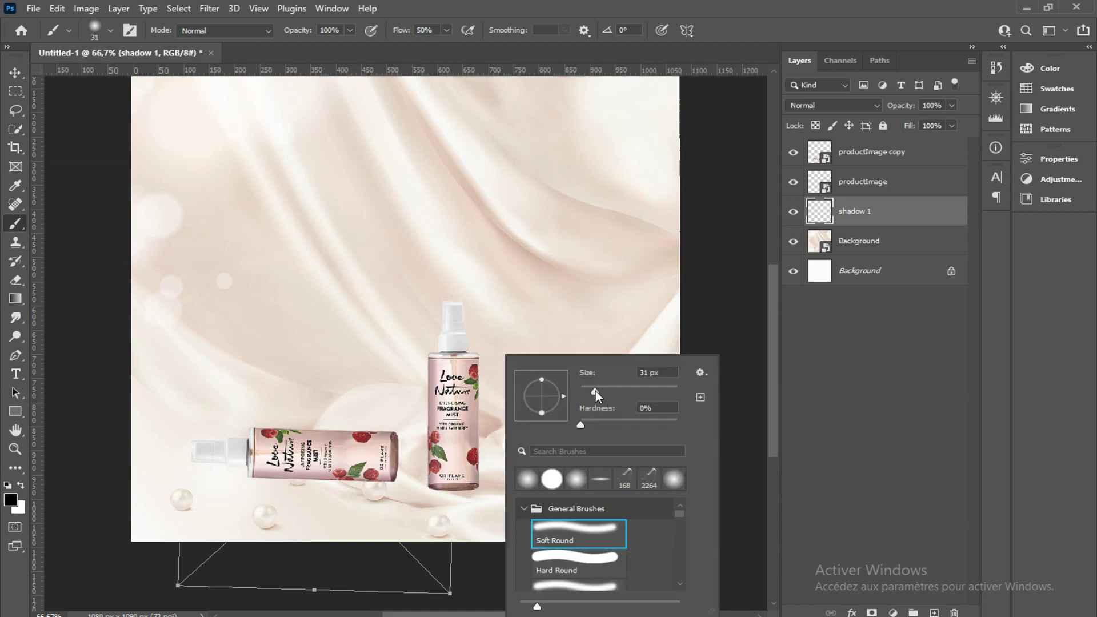
{"action": "left_click_drag", "start_coordinate": [595, 391], "coordinate": [609, 393]}
{"action": "left_click", "coordinate": [862, 205]}
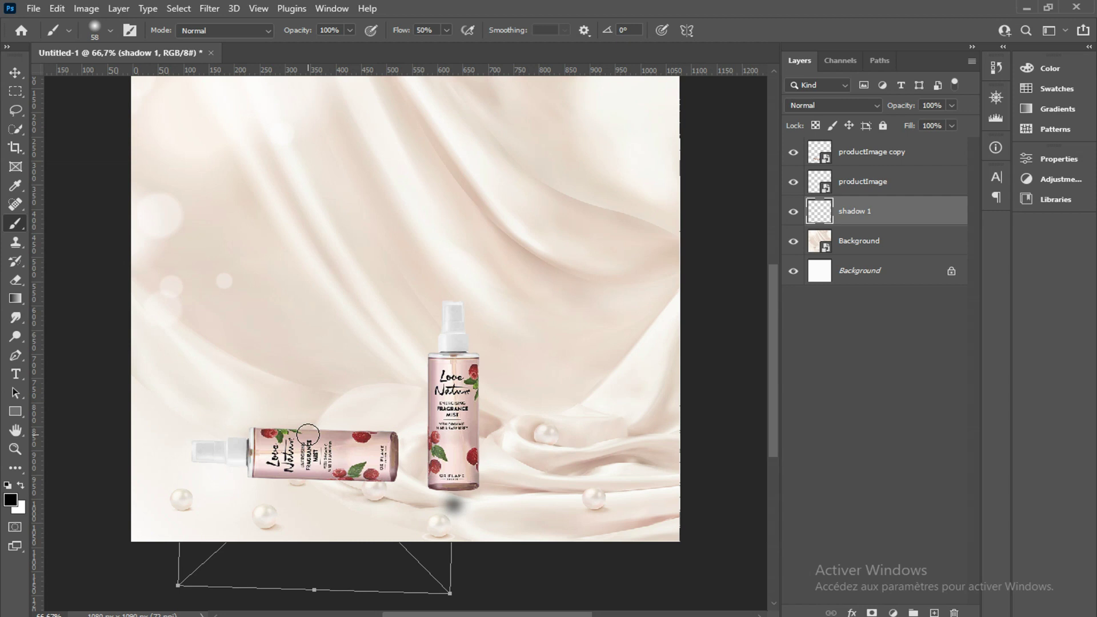
{"action": "key", "text": "ctrl+plus"}
{"action": "key", "text": "ctrl+plus"}
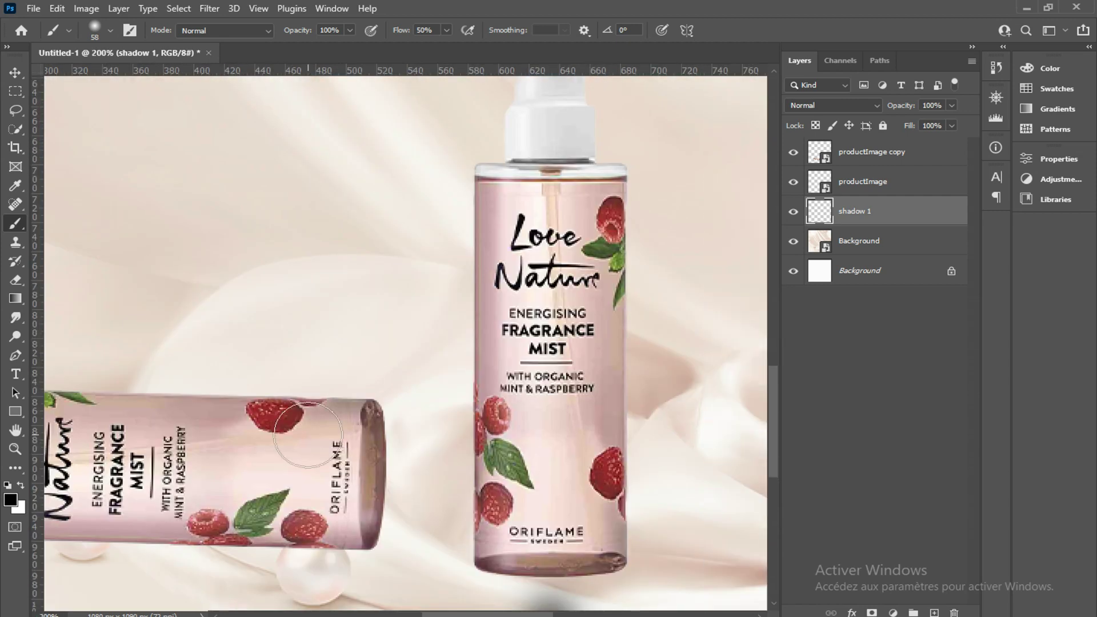
Step: Free-transform shadow 1, moving it up under the bottle base in Distort mode
{"action": "scroll", "coordinate": [309, 435], "scroll_direction": "down", "scroll_amount": 2}
{"action": "scroll", "coordinate": [522, 478], "scroll_direction": "down", "scroll_amount": 2}
{"action": "left_click", "coordinate": [16, 73]}
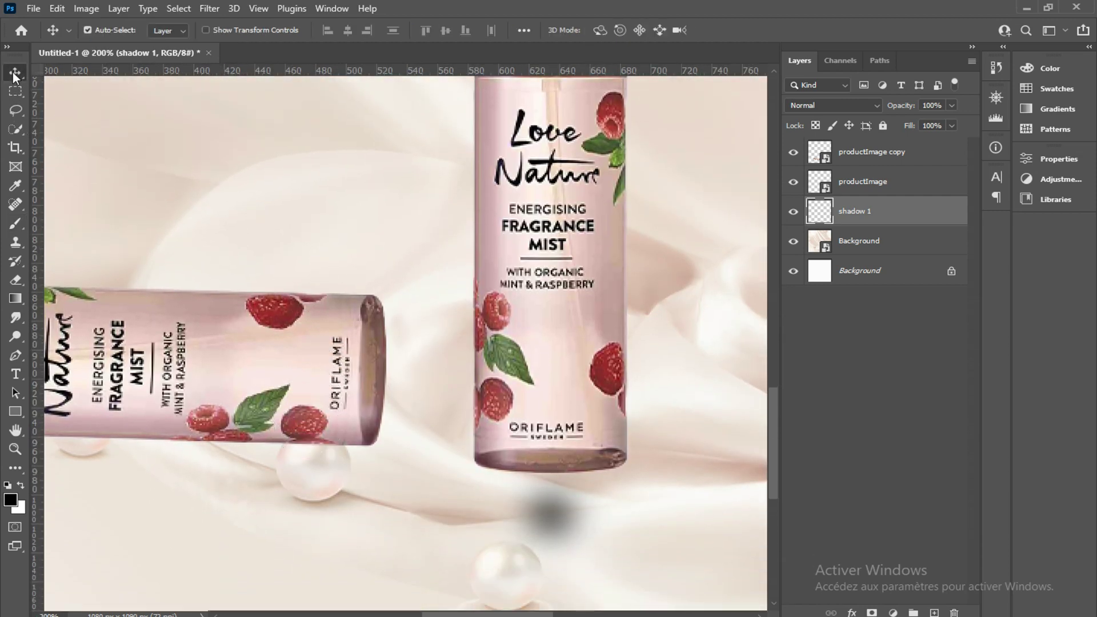
{"action": "key", "text": "ctrl+t"}
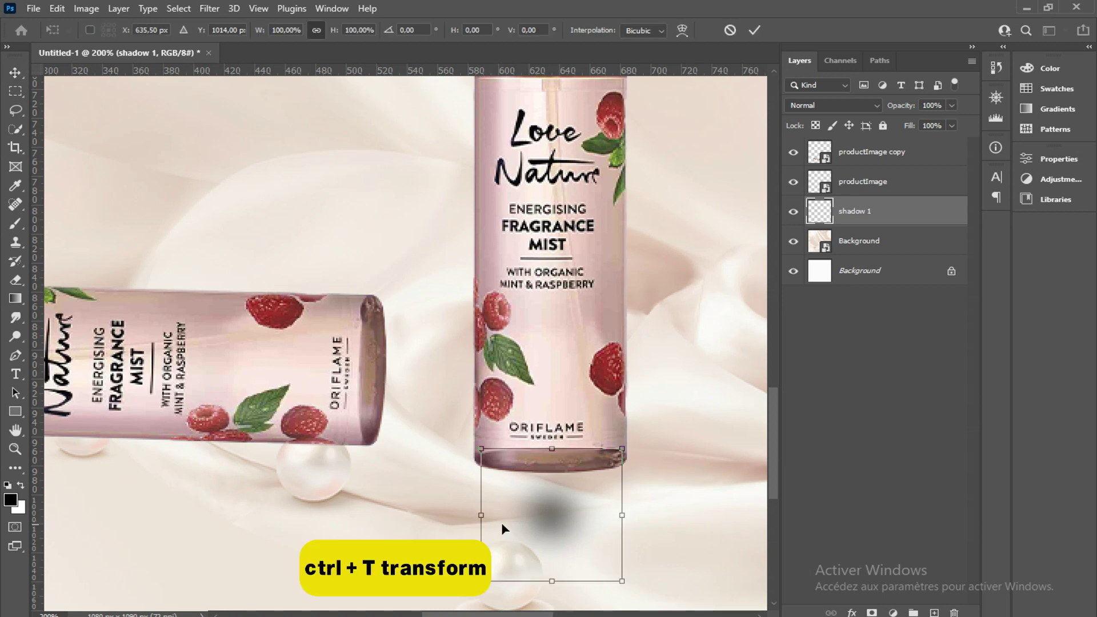
{"action": "left_click_drag", "start_coordinate": [550, 520], "coordinate": [571, 490]}
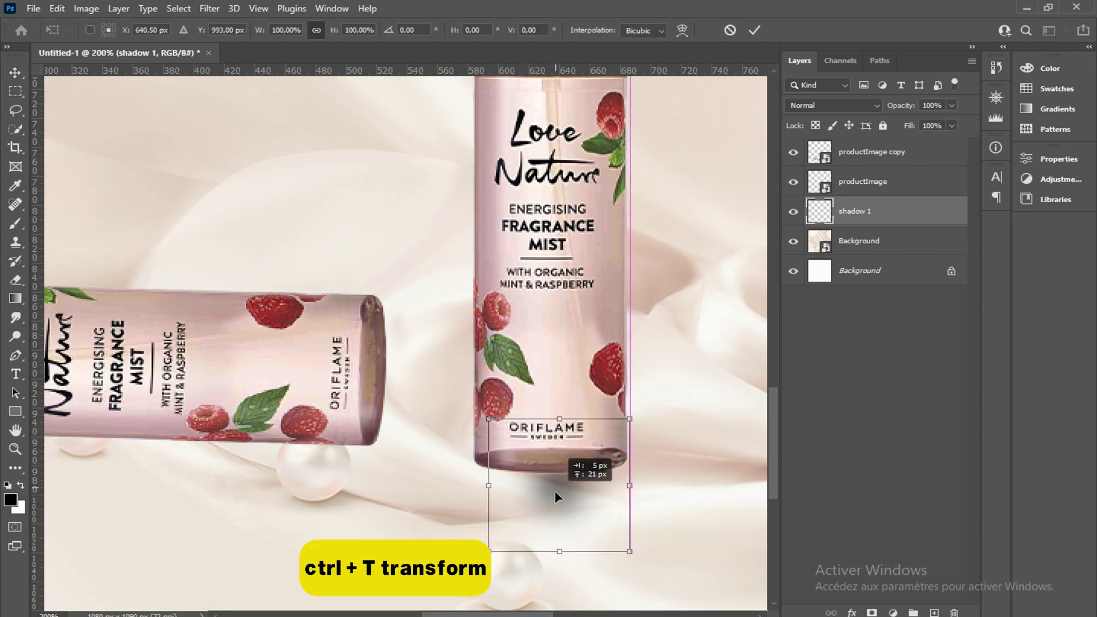
{"action": "right_click", "coordinate": [572, 492]}
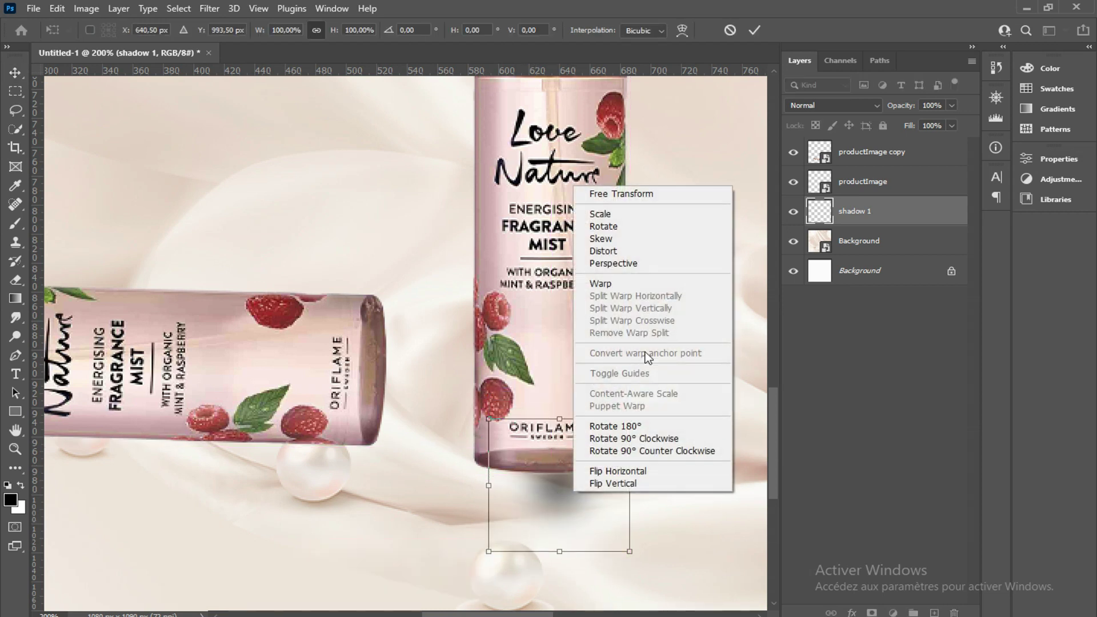
{"action": "left_click", "coordinate": [629, 251]}
Step: Widen the shadow outward to both sides beneath the standing bottle
{"action": "left_click_drag", "start_coordinate": [629, 486], "coordinate": [673, 485]}
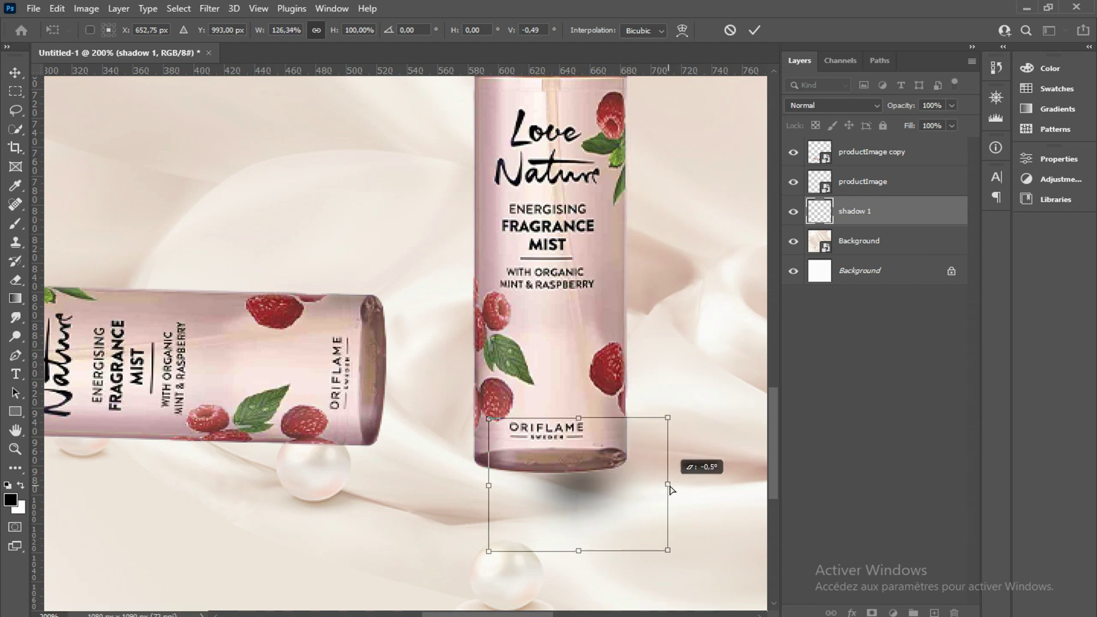
{"action": "left_click_drag", "start_coordinate": [489, 489], "coordinate": [388, 482]}
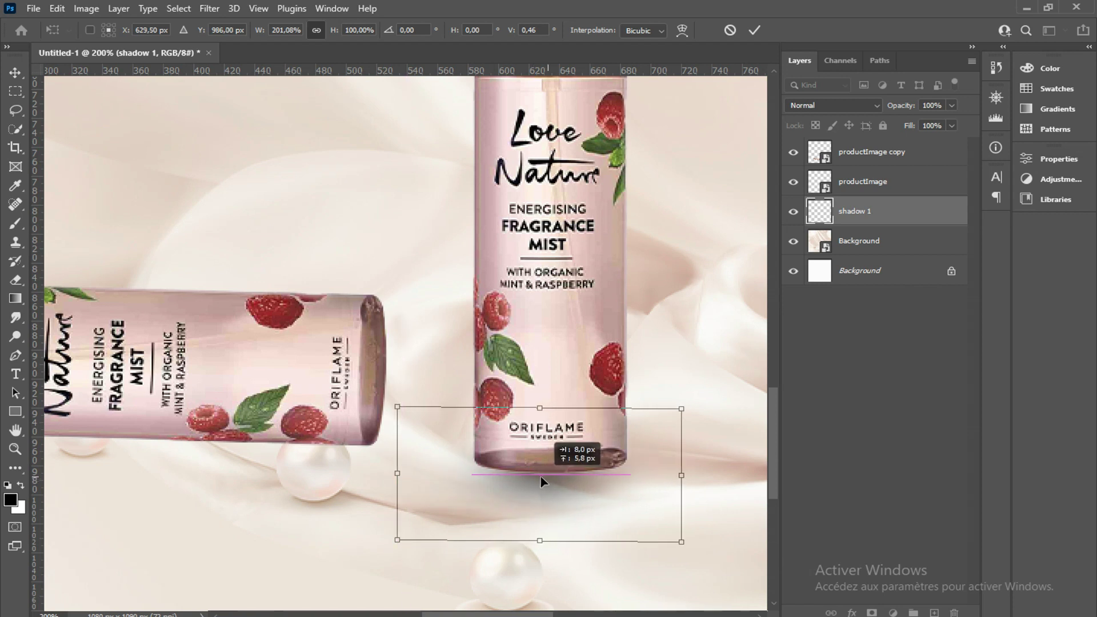
{"action": "left_click_drag", "start_coordinate": [542, 483], "coordinate": [560, 476]}
{"action": "left_click_drag", "start_coordinate": [408, 478], "coordinate": [408, 479]}
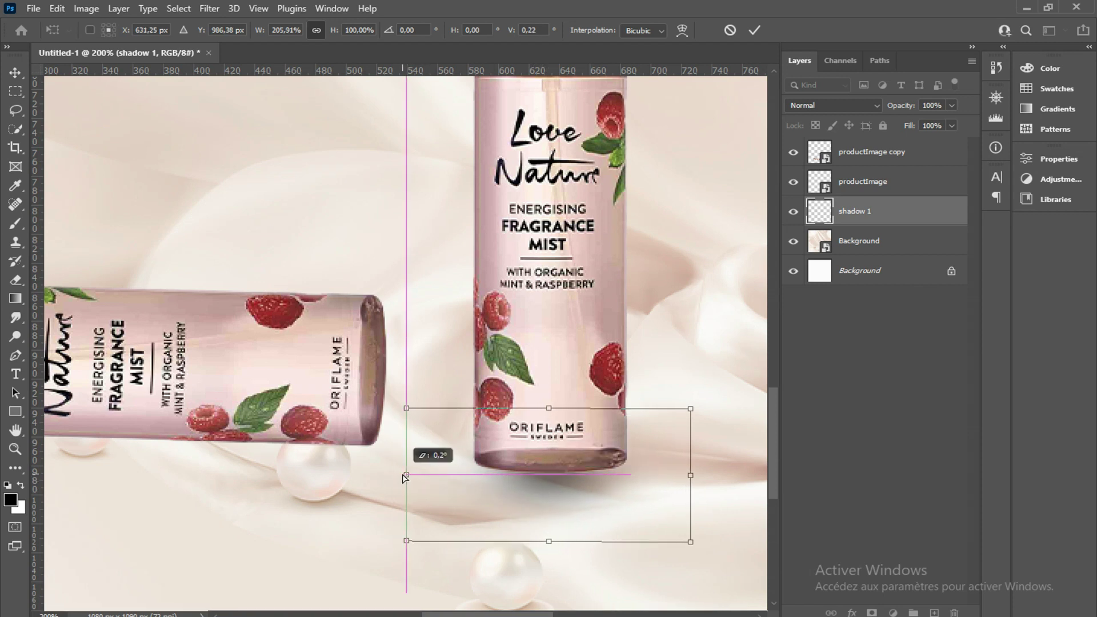
{"action": "left_click_drag", "start_coordinate": [697, 480], "coordinate": [728, 475]}
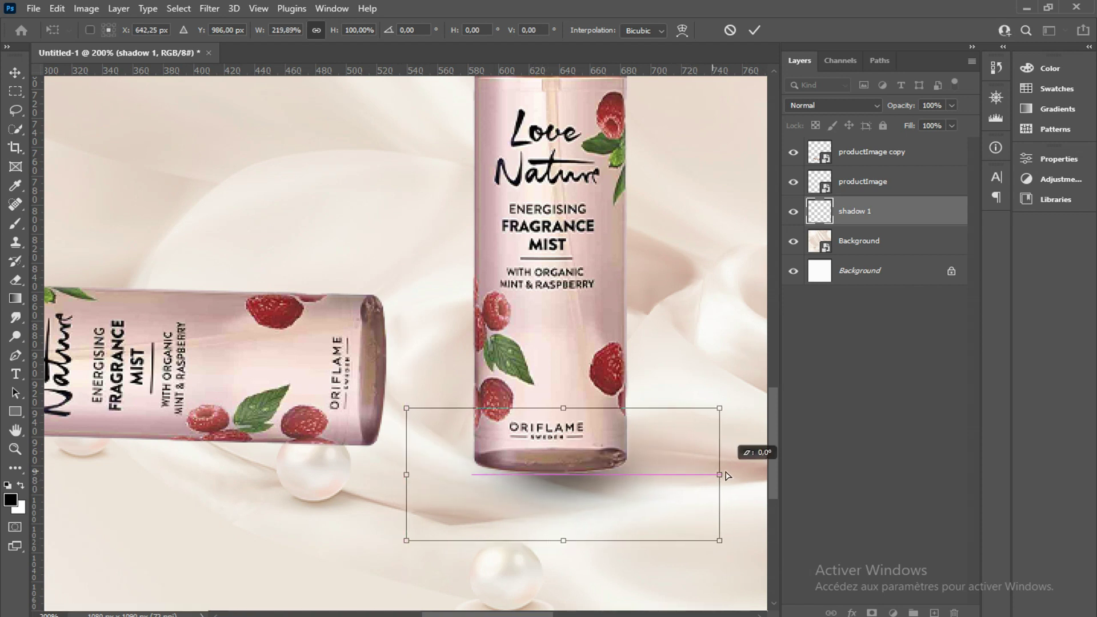
{"action": "left_click_drag", "start_coordinate": [408, 477], "coordinate": [356, 475]}
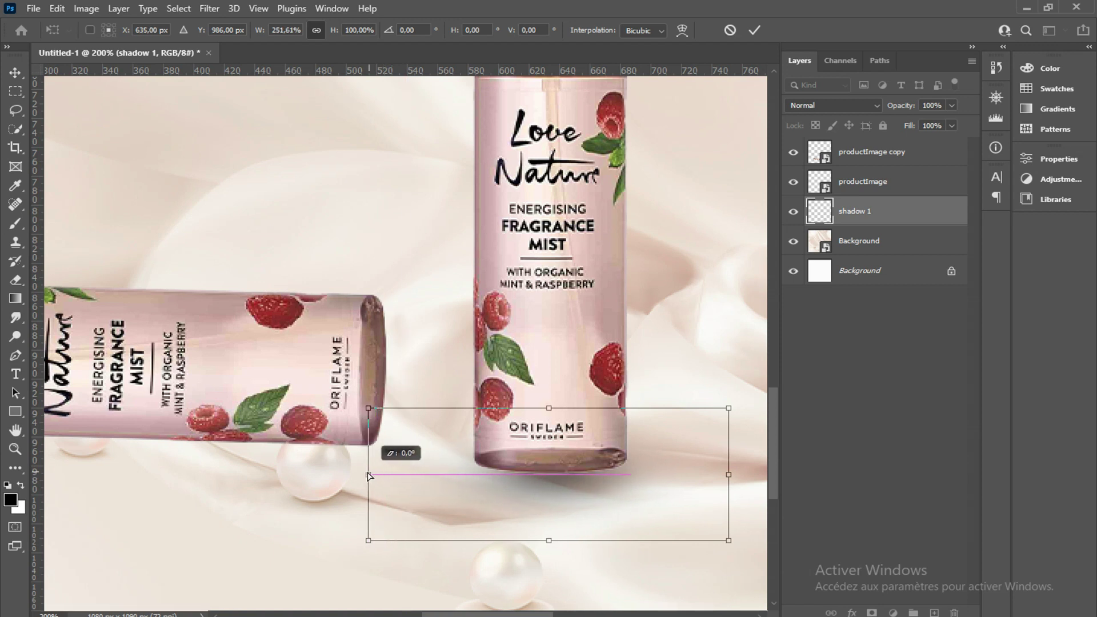
Step: Flatten the shadow to about 91% height at roughly 269% width, and commit
{"action": "left_click_drag", "start_coordinate": [541, 541], "coordinate": [542, 527]}
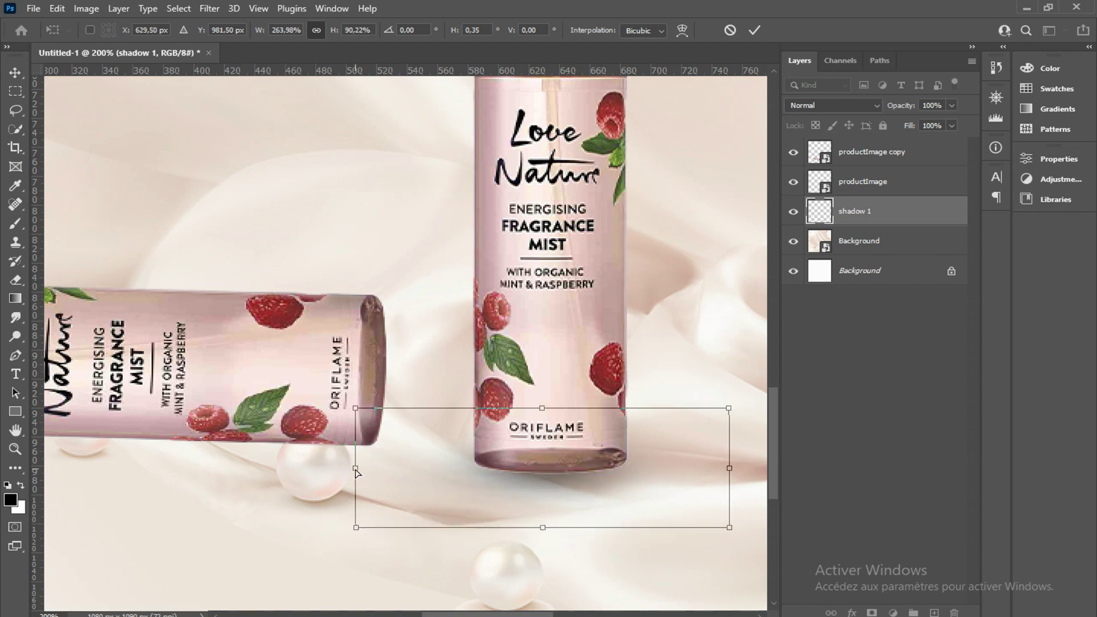
{"action": "left_click_drag", "start_coordinate": [356, 472], "coordinate": [364, 471]}
{"action": "left_click_drag", "start_coordinate": [551, 538], "coordinate": [548, 535]}
{"action": "left_click_drag", "start_coordinate": [734, 474], "coordinate": [747, 474]}
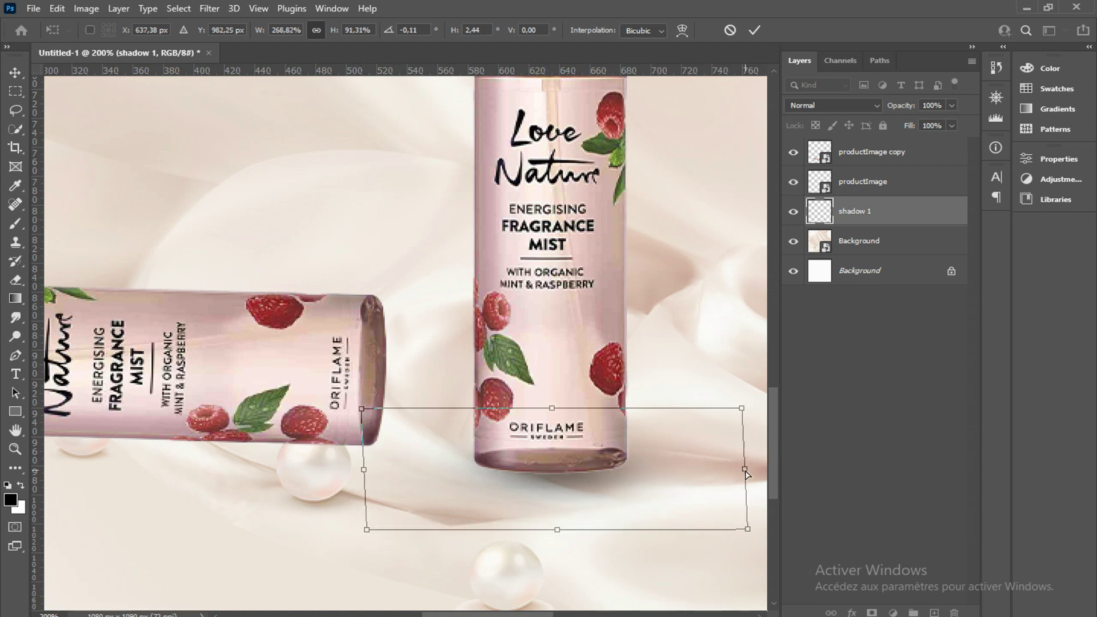
{"action": "left_click", "coordinate": [755, 31]}
{"action": "scroll", "coordinate": [657, 229], "scroll_direction": "left", "scroll_amount": 2}
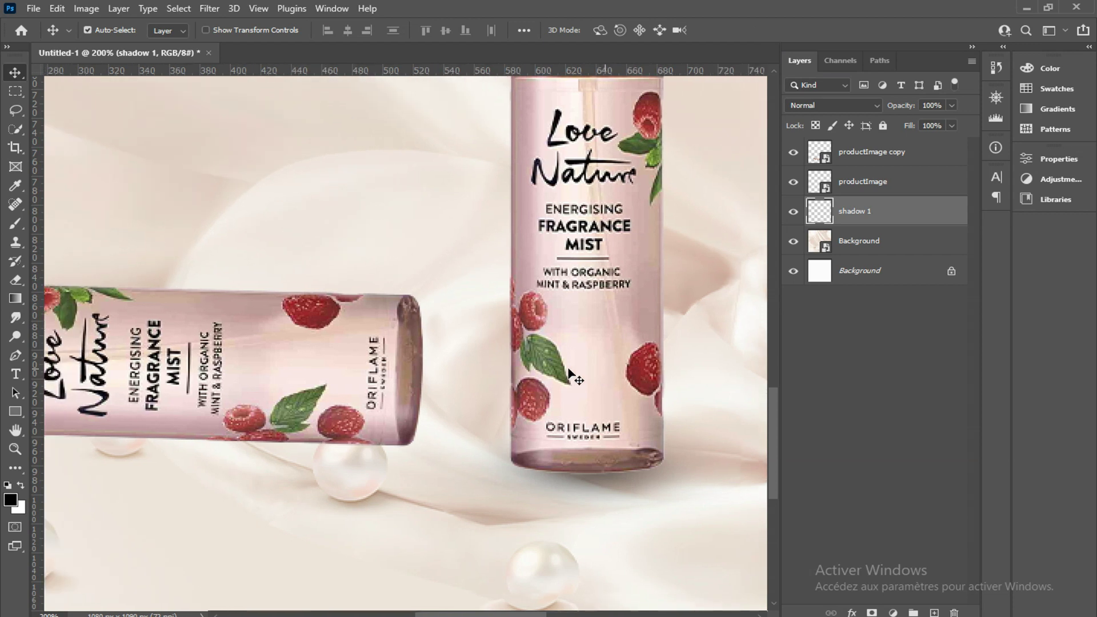
{"action": "scroll", "coordinate": [600, 314], "scroll_direction": "left", "scroll_amount": 2}
{"action": "scroll", "coordinate": [571, 374], "scroll_direction": "left", "scroll_amount": 2}
Step: Add a new layer named 'shadow 2' directly below productImage copy
{"action": "left_click", "coordinate": [461, 357]}
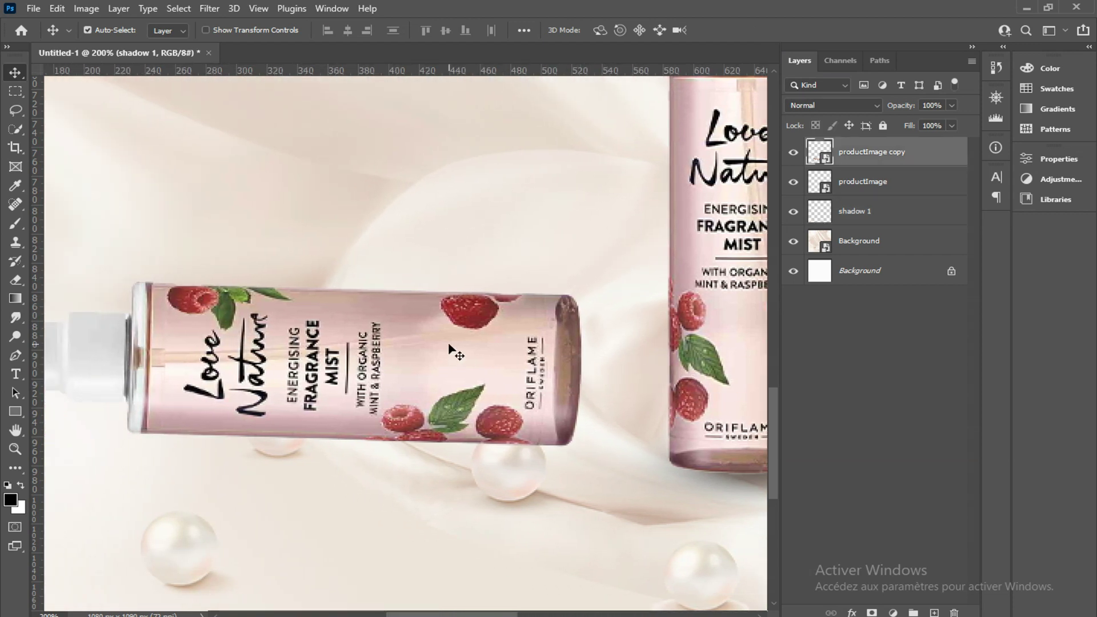
{"action": "left_click", "coordinate": [935, 613]}
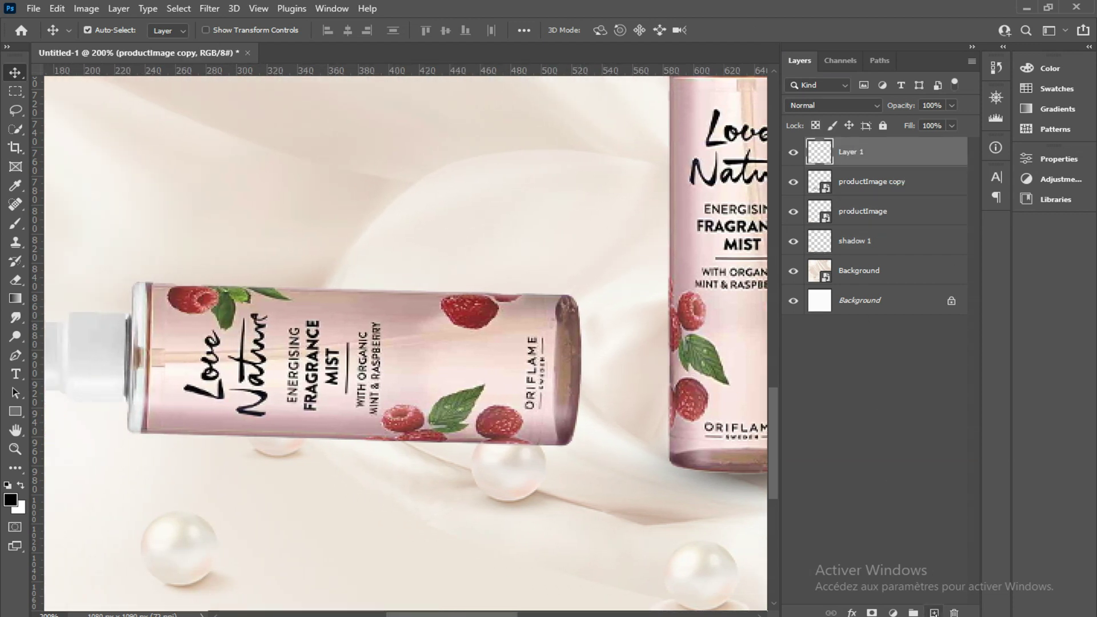
{"action": "left_click_drag", "start_coordinate": [913, 151], "coordinate": [915, 203]}
{"action": "type", "text": "shadow 2"}
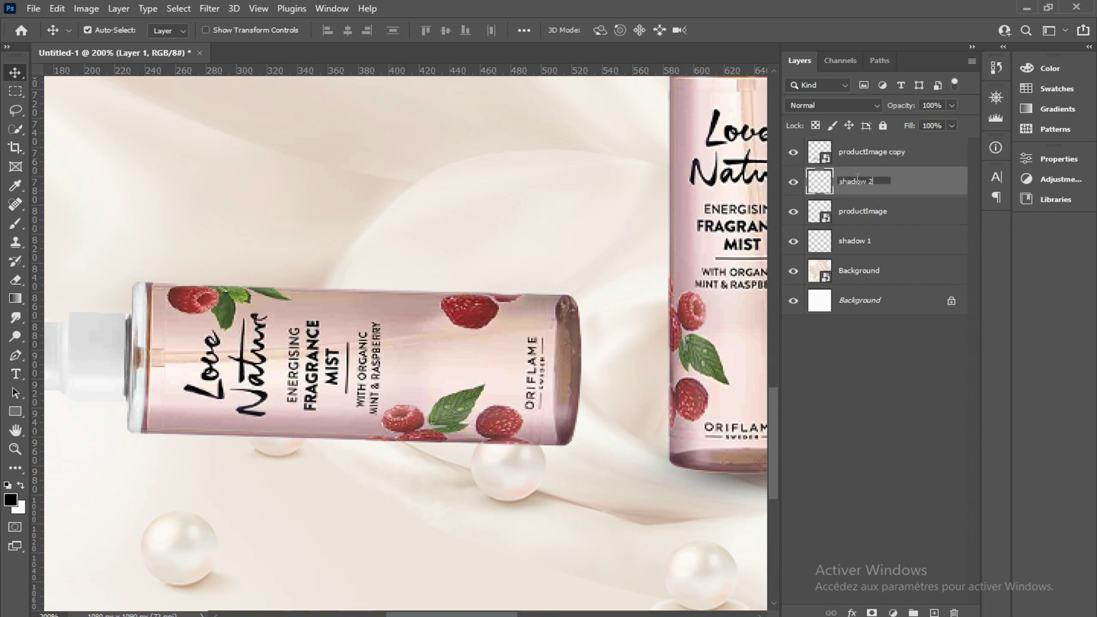
{"action": "key", "text": "Return"}
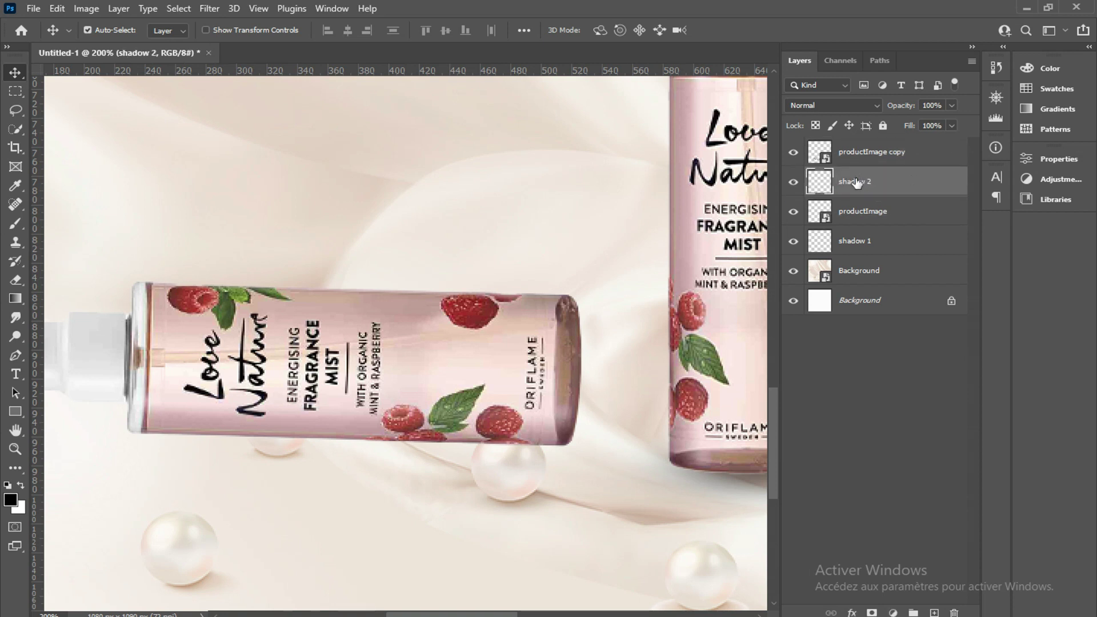
Step: Paint one dab under the lying bottle with an 84 px Soft Round brush
{"action": "left_click", "coordinate": [15, 224]}
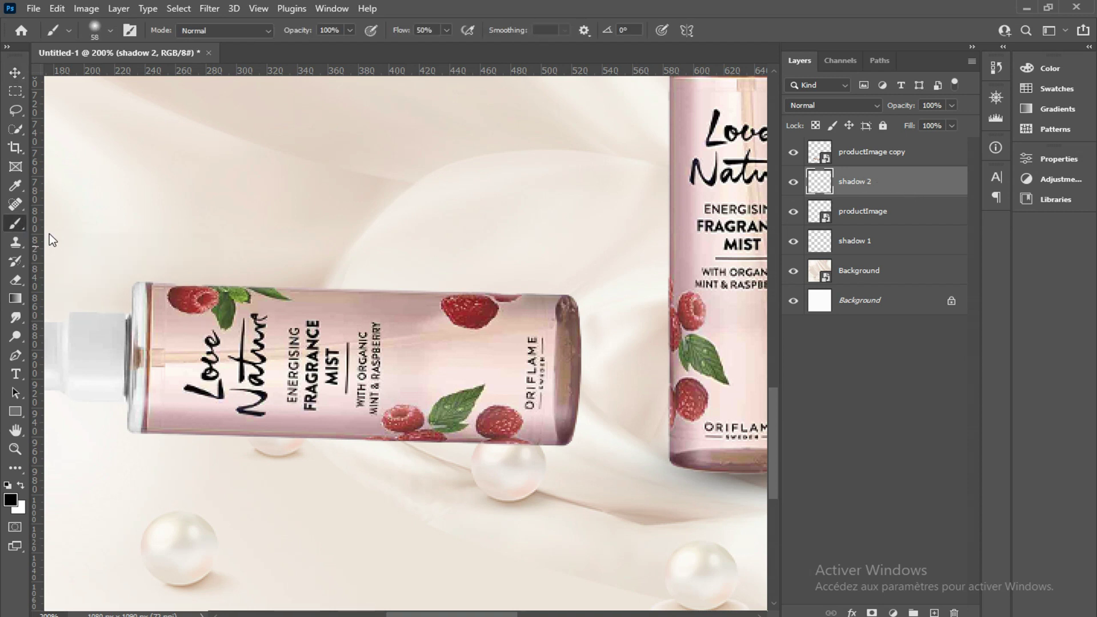
{"action": "right_click", "coordinate": [364, 494]}
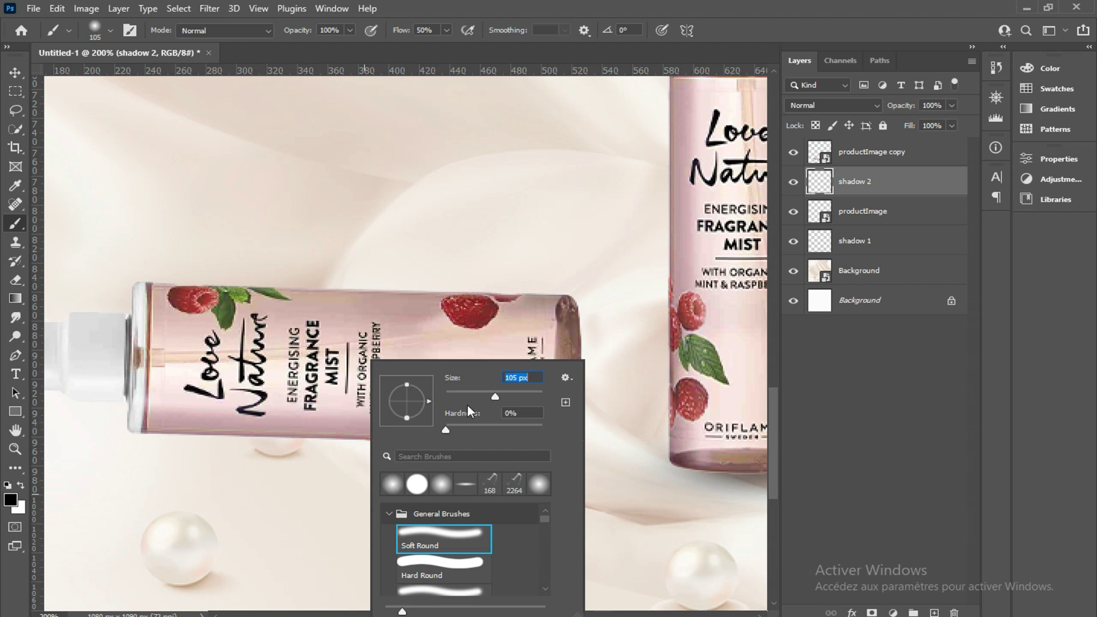
{"action": "left_click", "coordinate": [486, 397]}
{"action": "left_click", "coordinate": [467, 538]}
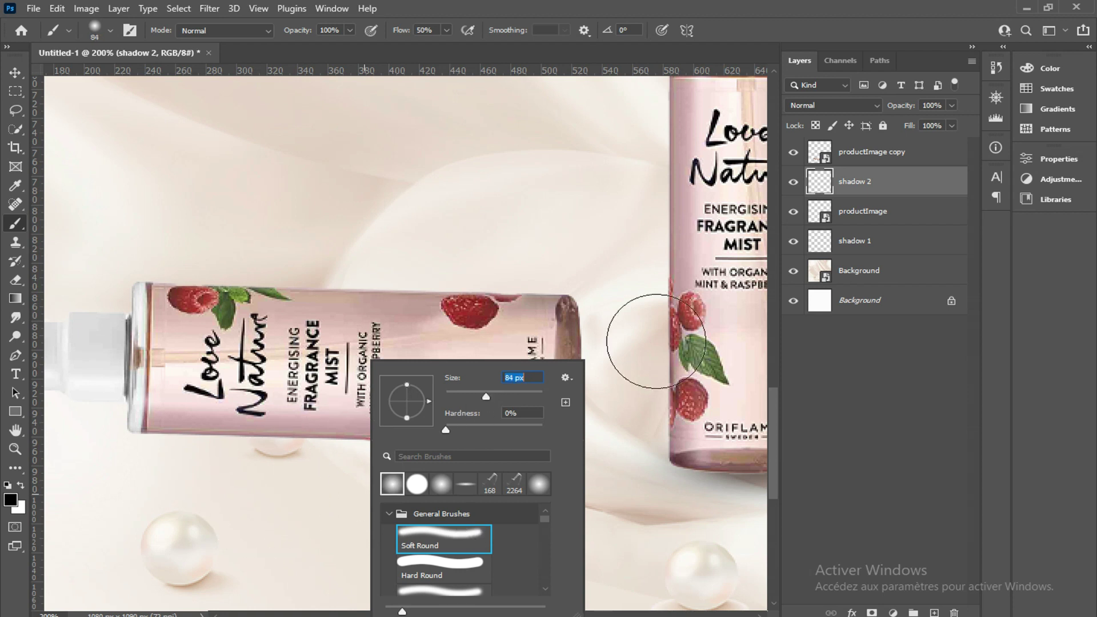
{"action": "left_click", "coordinate": [903, 189]}
{"action": "left_click", "coordinate": [344, 497]}
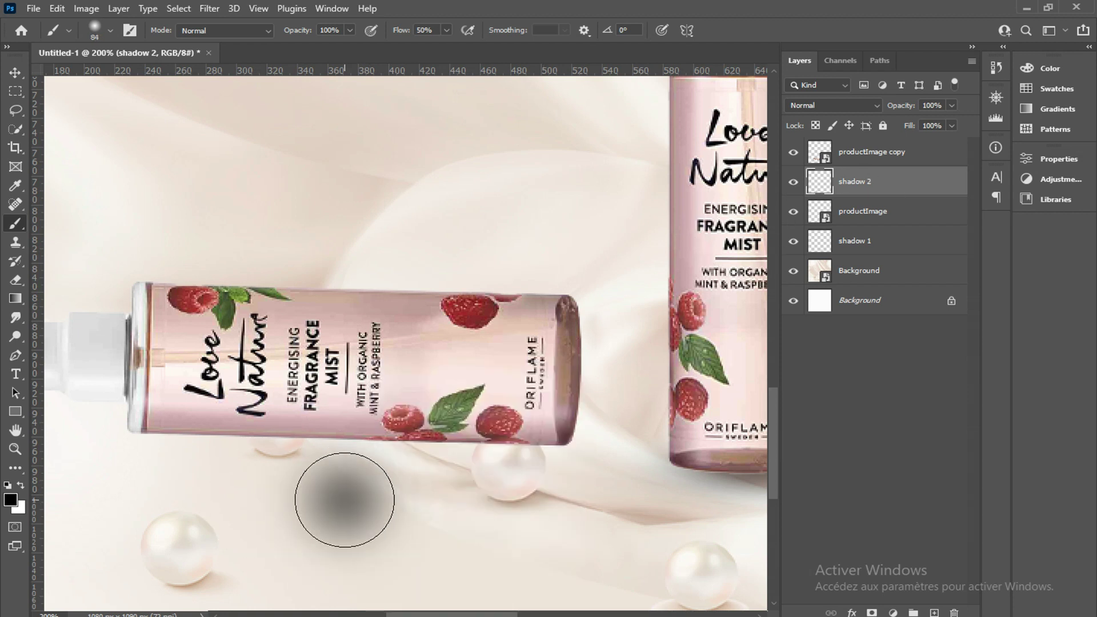
Step: Move the shadow 2 dab up under the lying bottle and stretch it outward both ways
{"action": "key", "text": "ctrl+t"}
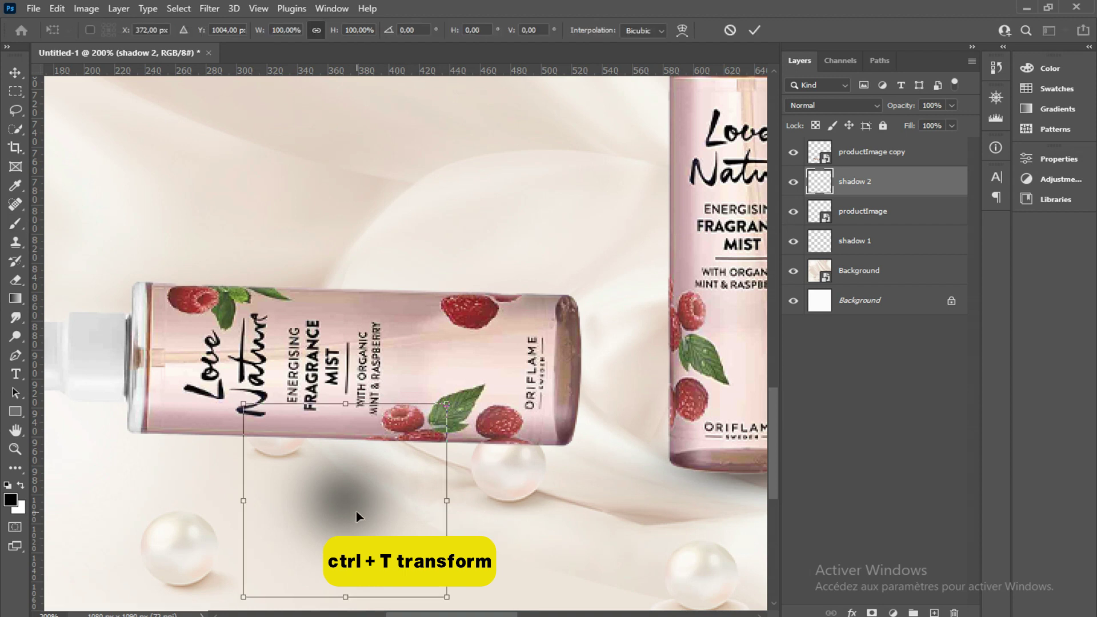
{"action": "right_click", "coordinate": [382, 491]}
{"action": "left_click", "coordinate": [466, 252]}
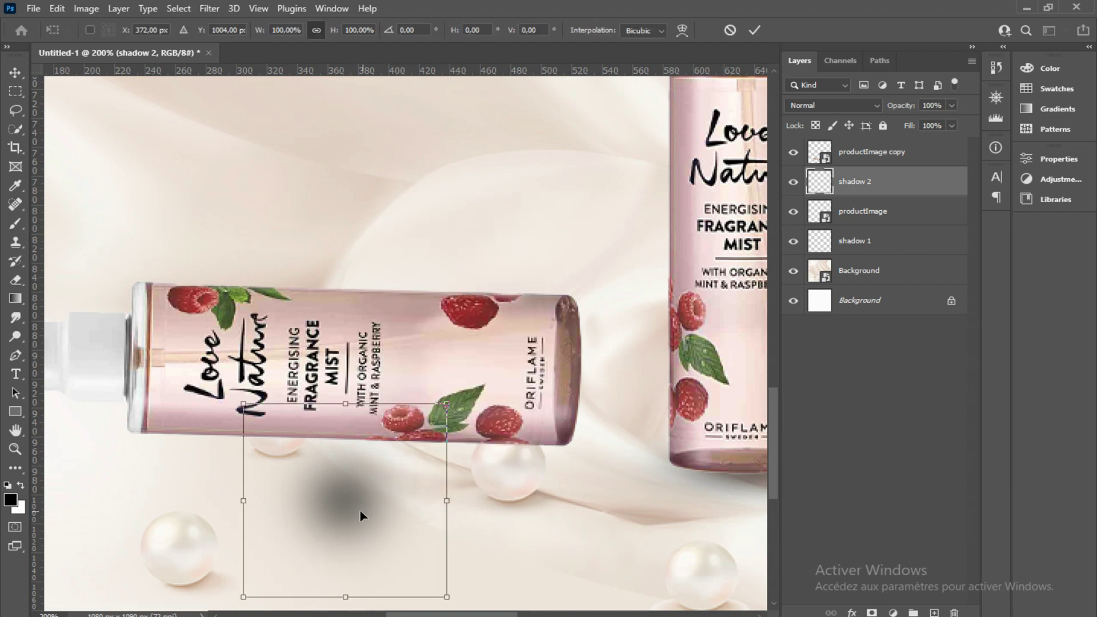
{"action": "left_click_drag", "start_coordinate": [359, 509], "coordinate": [356, 470]}
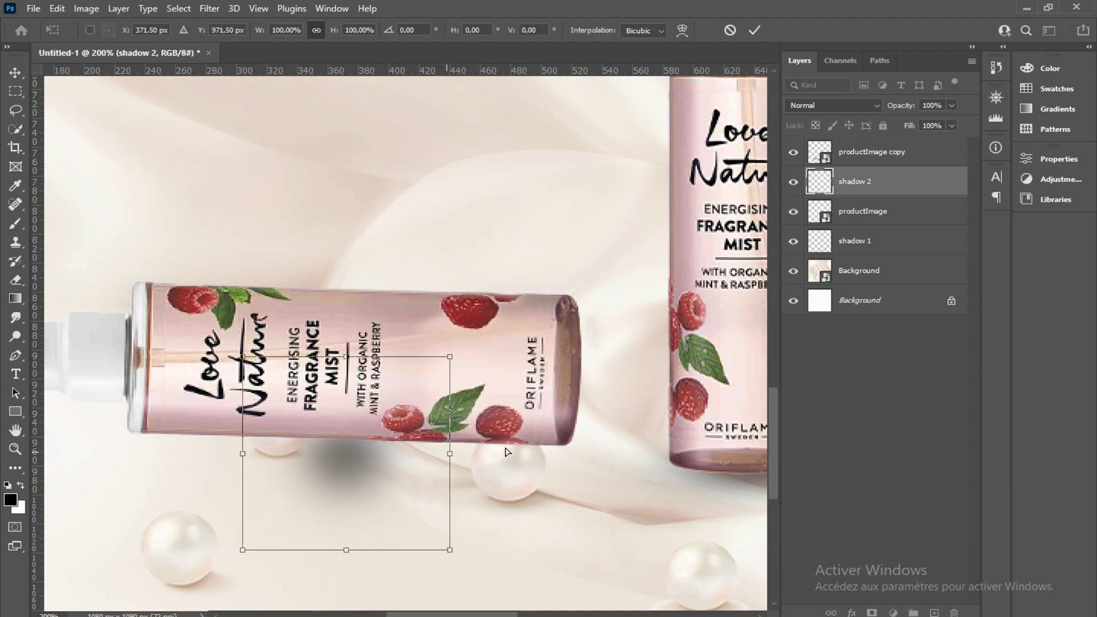
{"action": "left_click_drag", "start_coordinate": [450, 453], "coordinate": [678, 448]}
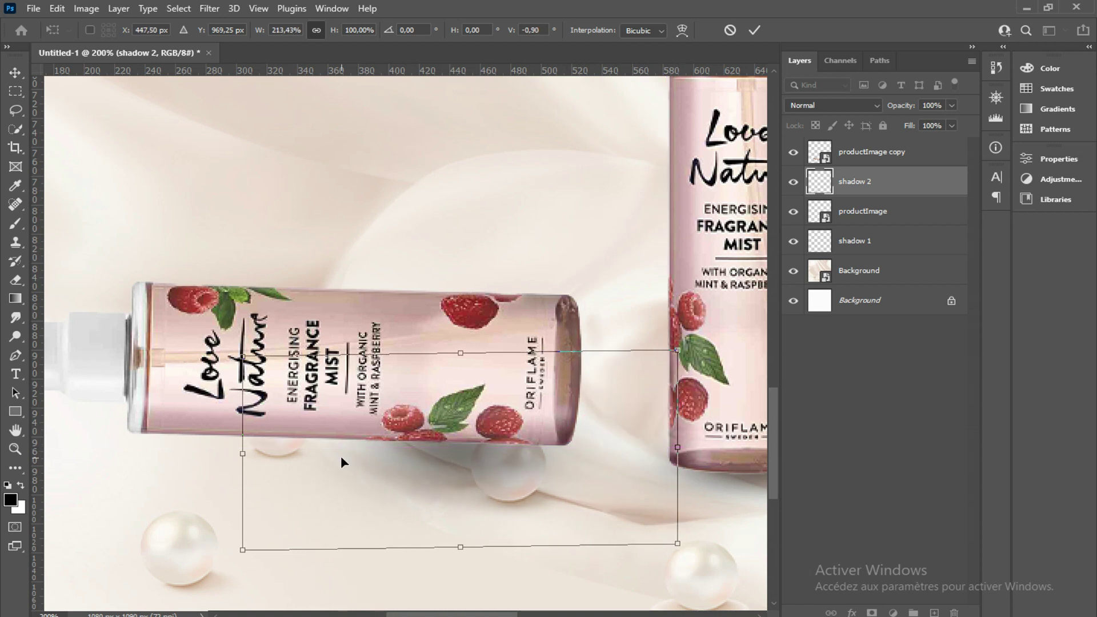
{"action": "left_click_drag", "start_coordinate": [243, 455], "coordinate": [23, 437]}
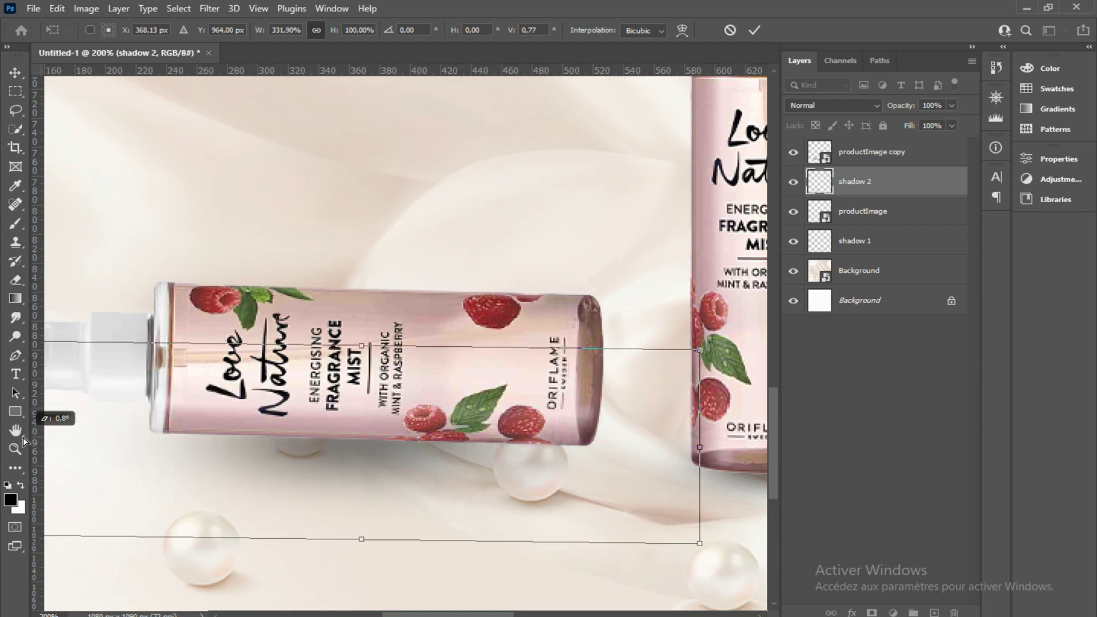
{"action": "scroll", "coordinate": [174, 445], "scroll_direction": "left", "scroll_amount": 2}
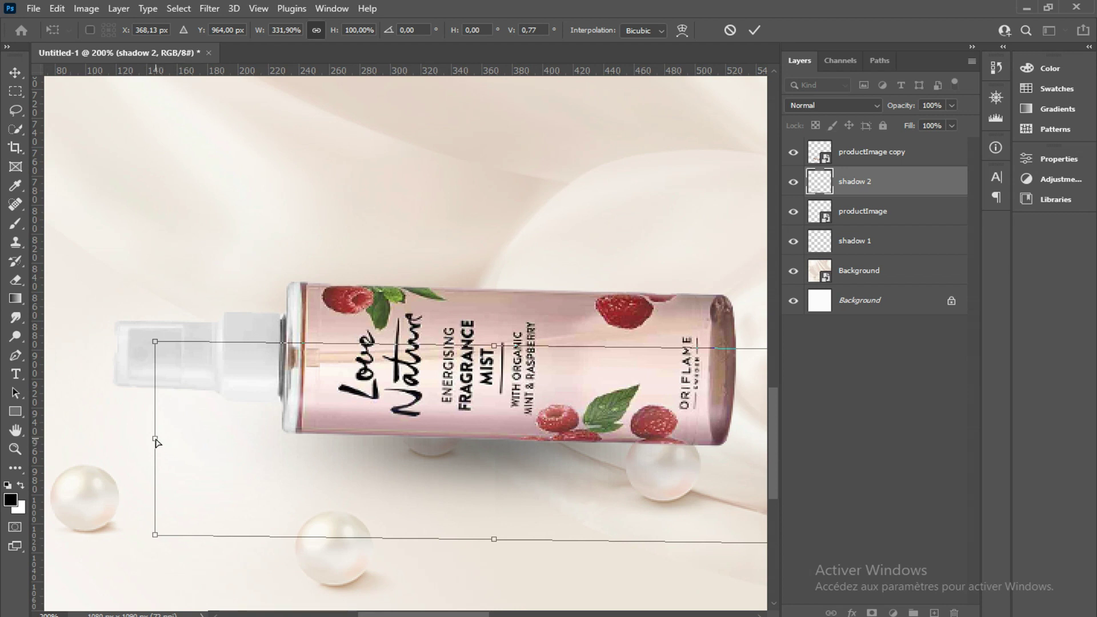
{"action": "left_click_drag", "start_coordinate": [156, 440], "coordinate": [57, 442]}
{"action": "scroll", "coordinate": [336, 495], "scroll_direction": "right", "scroll_amount": 1}
{"action": "scroll", "coordinate": [336, 495], "scroll_direction": "right", "scroll_amount": 2}
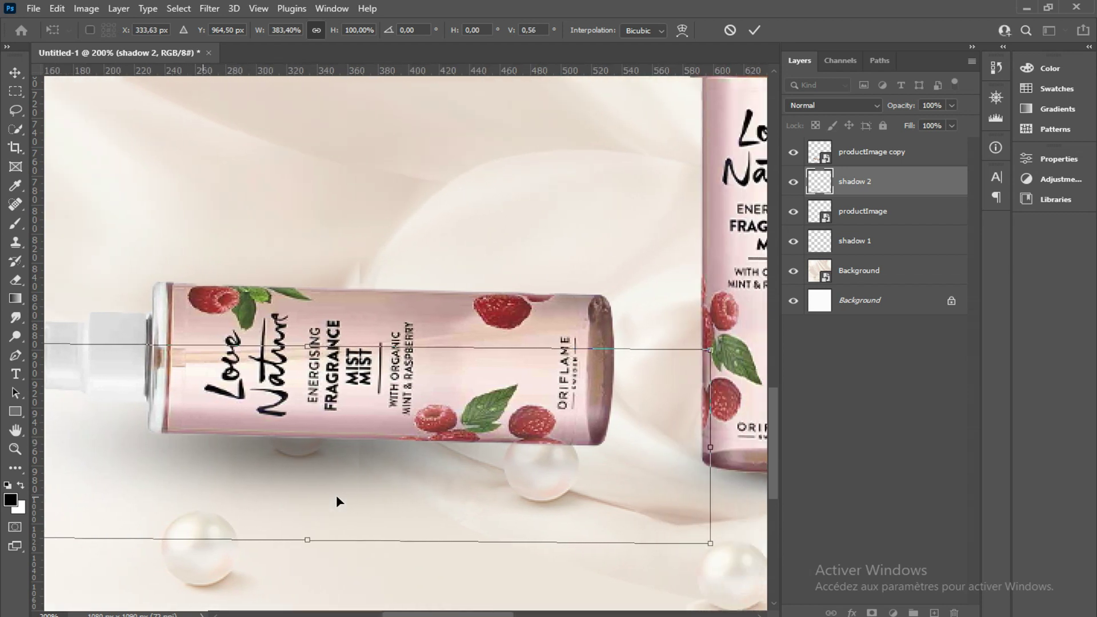
{"action": "scroll", "coordinate": [336, 495], "scroll_direction": "right", "scroll_amount": 3}
Step: Skew the right end, extend the left past the cap, and commit at about 615% width
{"action": "left_click_drag", "start_coordinate": [639, 450], "coordinate": [704, 458]}
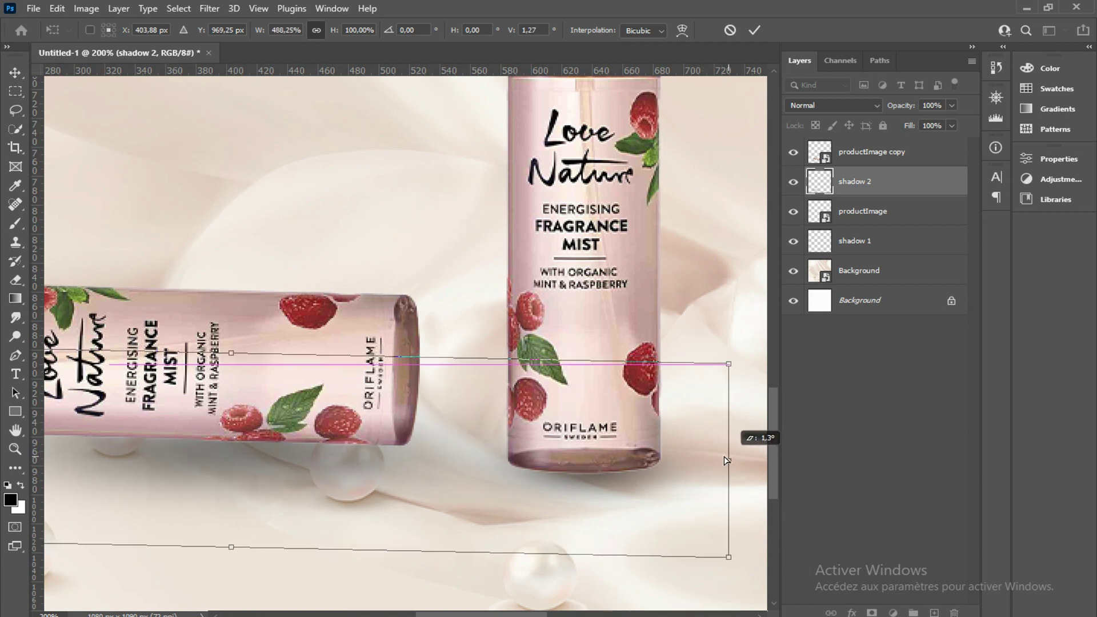
{"action": "left_click_drag", "start_coordinate": [704, 458], "coordinate": [713, 461]}
{"action": "scroll", "coordinate": [420, 500], "scroll_direction": "left", "scroll_amount": 3}
{"action": "scroll", "coordinate": [420, 501], "scroll_direction": "left", "scroll_amount": 3}
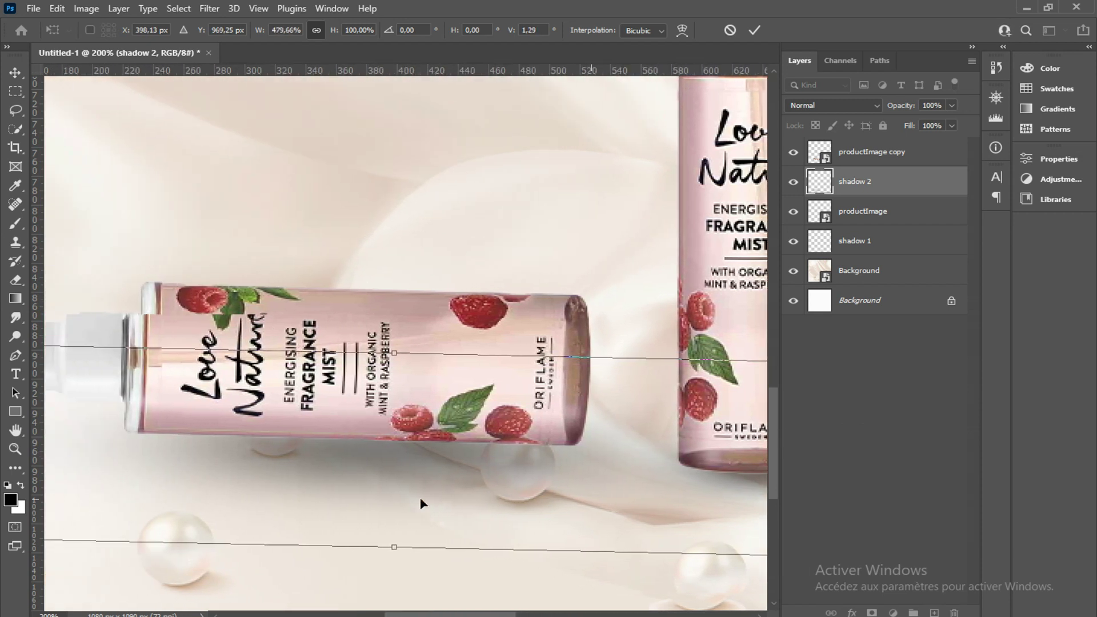
{"action": "scroll", "coordinate": [420, 501], "scroll_direction": "left", "scroll_amount": 3}
{"action": "scroll", "coordinate": [420, 501], "scroll_direction": "left", "scroll_amount": 2}
{"action": "scroll", "coordinate": [420, 503], "scroll_direction": "left", "scroll_amount": 3}
{"action": "scroll", "coordinate": [420, 503], "scroll_direction": "left", "scroll_amount": 1}
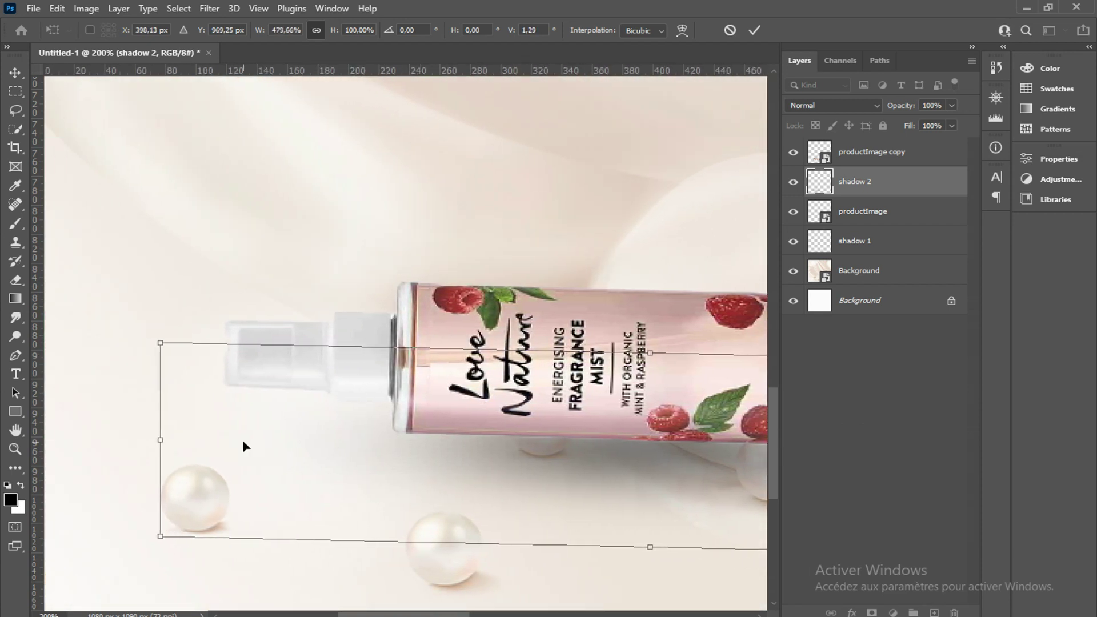
{"action": "left_click_drag", "start_coordinate": [158, 441], "coordinate": [30, 445]}
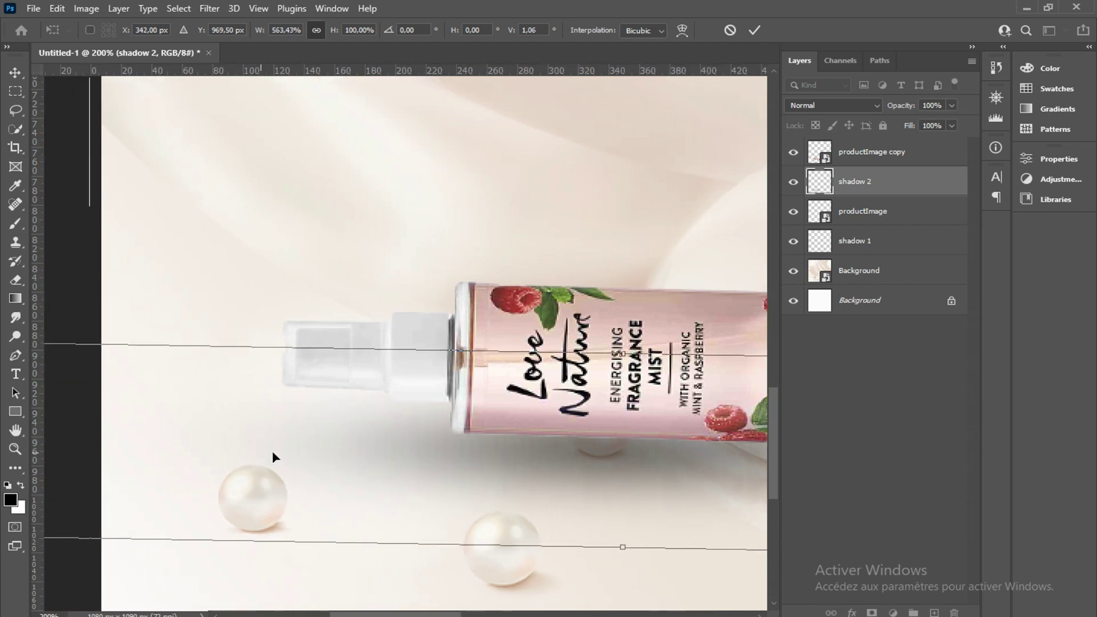
{"action": "scroll", "coordinate": [272, 451], "scroll_direction": "right", "scroll_amount": 3}
{"action": "scroll", "coordinate": [272, 451], "scroll_direction": "right", "scroll_amount": 3}
{"action": "scroll", "coordinate": [273, 452], "scroll_direction": "right", "scroll_amount": 2}
{"action": "scroll", "coordinate": [273, 452], "scroll_direction": "right", "scroll_amount": 6}
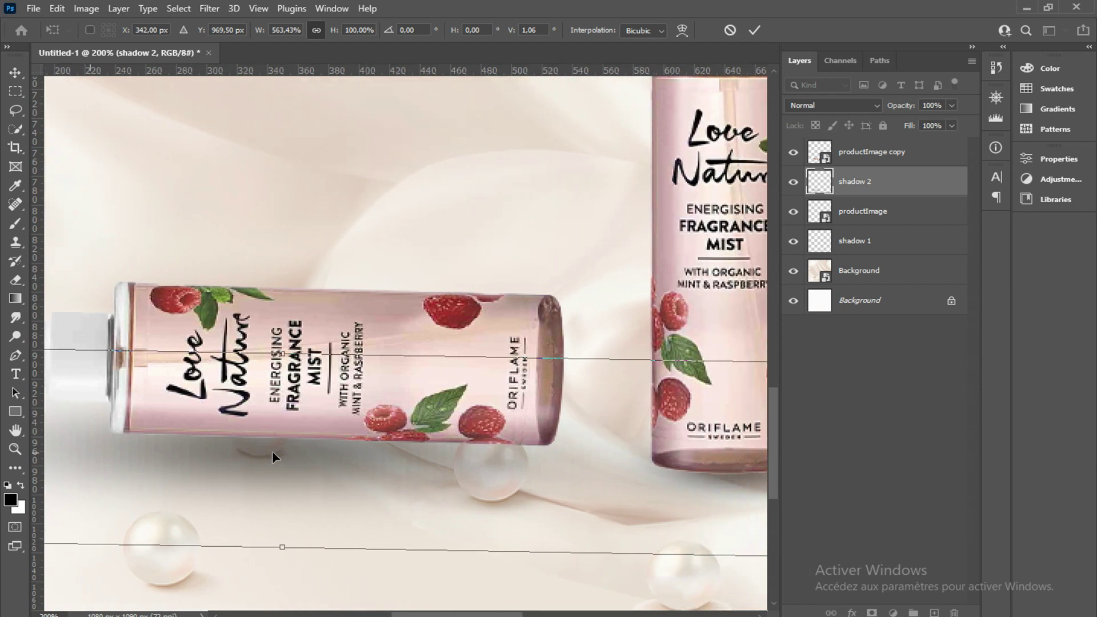
{"action": "scroll", "coordinate": [273, 452], "scroll_direction": "right", "scroll_amount": 3}
{"action": "scroll", "coordinate": [273, 452], "scroll_direction": "right", "scroll_amount": 2}
{"action": "scroll", "coordinate": [273, 452], "scroll_direction": "right", "scroll_amount": 2}
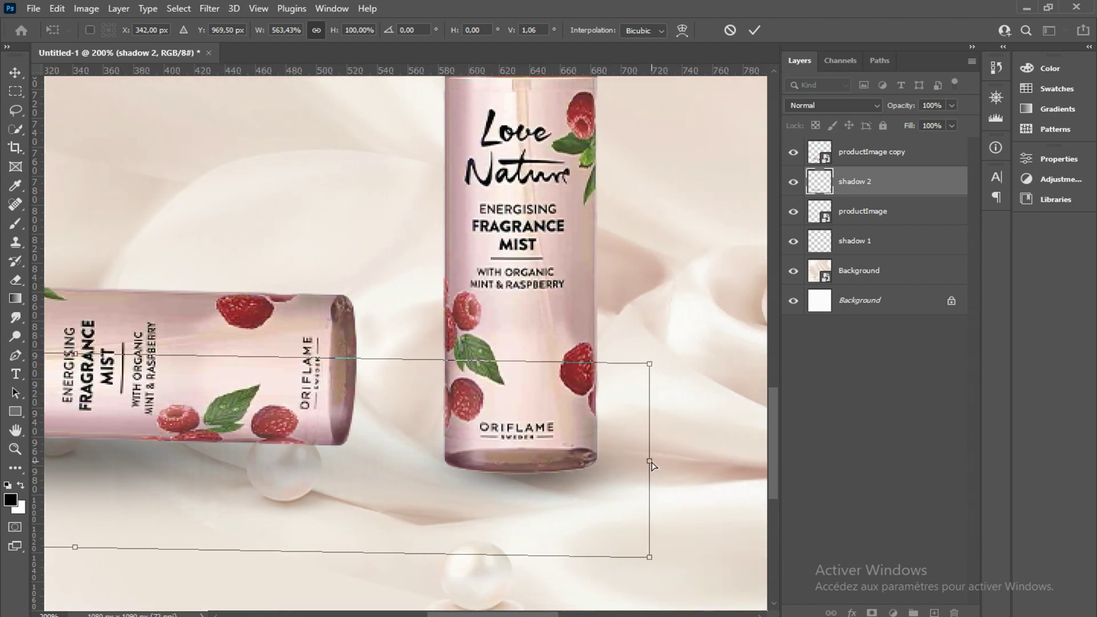
{"action": "left_click_drag", "start_coordinate": [650, 464], "coordinate": [748, 469]}
{"action": "left_click", "coordinate": [754, 29]}
Step: Zoom out to the whole image and lower shadow 2's fill to 68%
{"action": "key", "text": "b"}
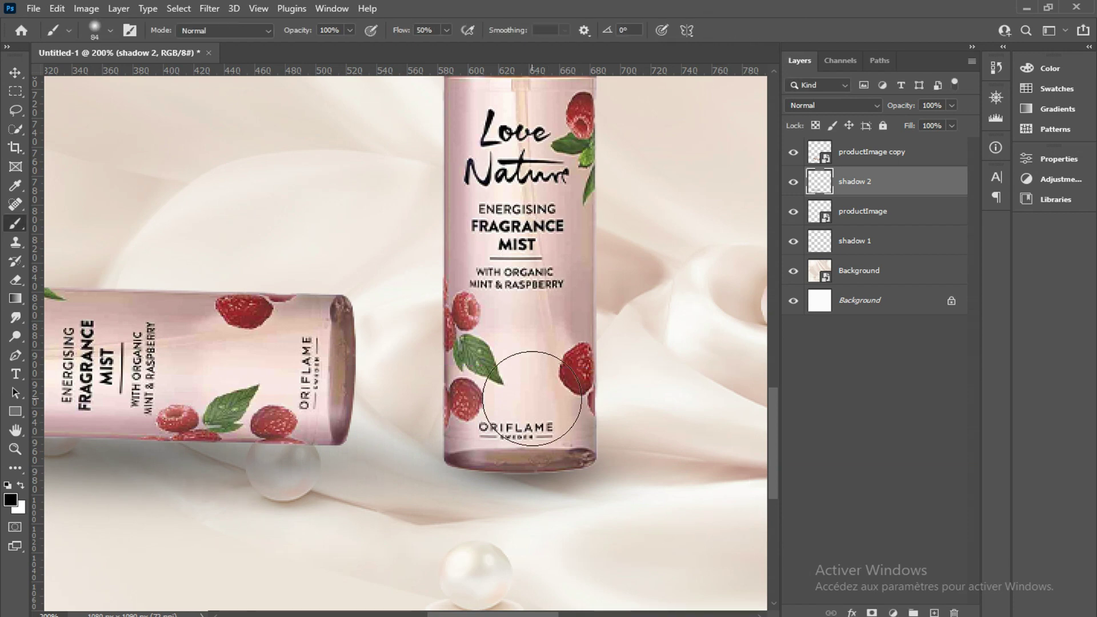
{"action": "scroll", "coordinate": [568, 377], "scroll_direction": "left", "scroll_amount": 2}
{"action": "key", "text": "ctrl+minus"}
{"action": "key", "text": "ctrl+minus"}
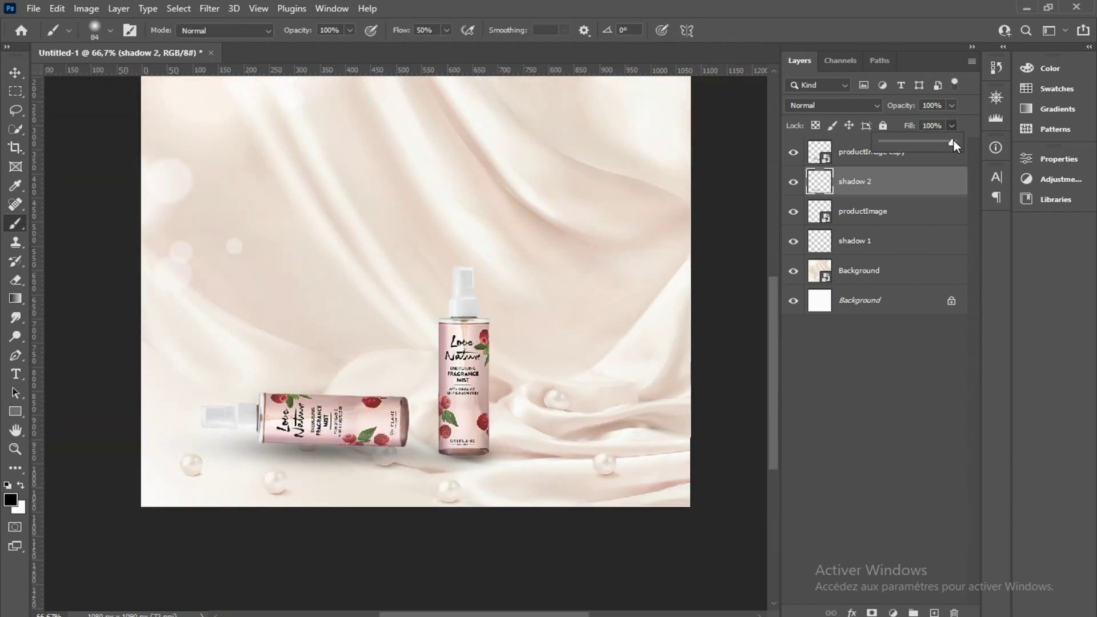
{"action": "left_click_drag", "start_coordinate": [933, 142], "coordinate": [930, 142]}
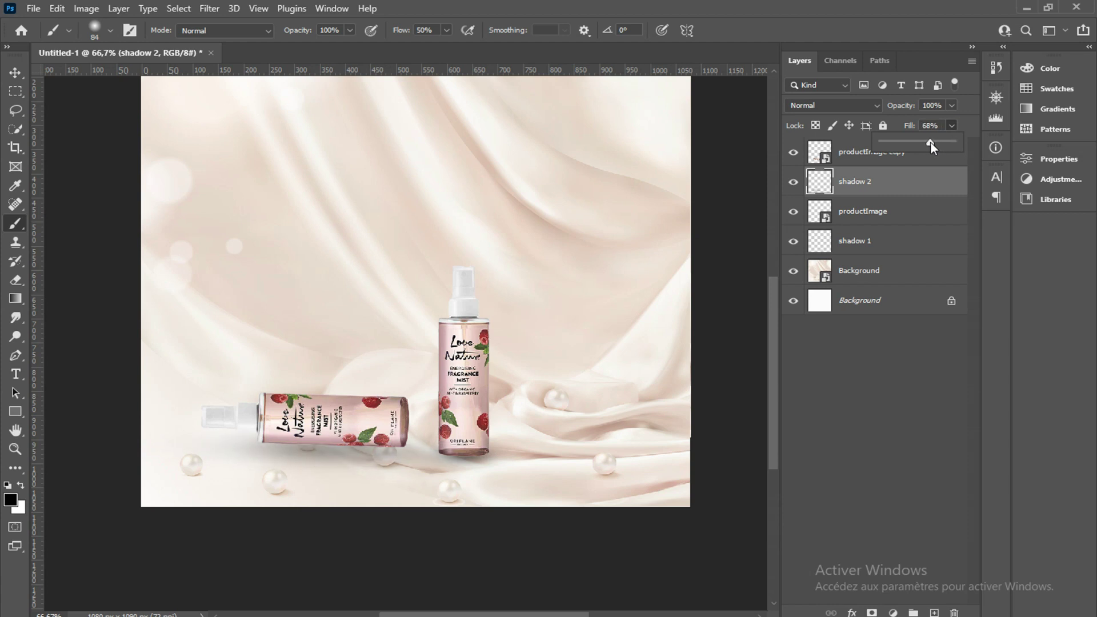
{"action": "left_click", "coordinate": [913, 191]}
Step: Set shadow 1's fill to 74%, then select productImage with the Move tool
{"action": "left_click", "coordinate": [872, 245]}
{"action": "left_click", "coordinate": [952, 126]}
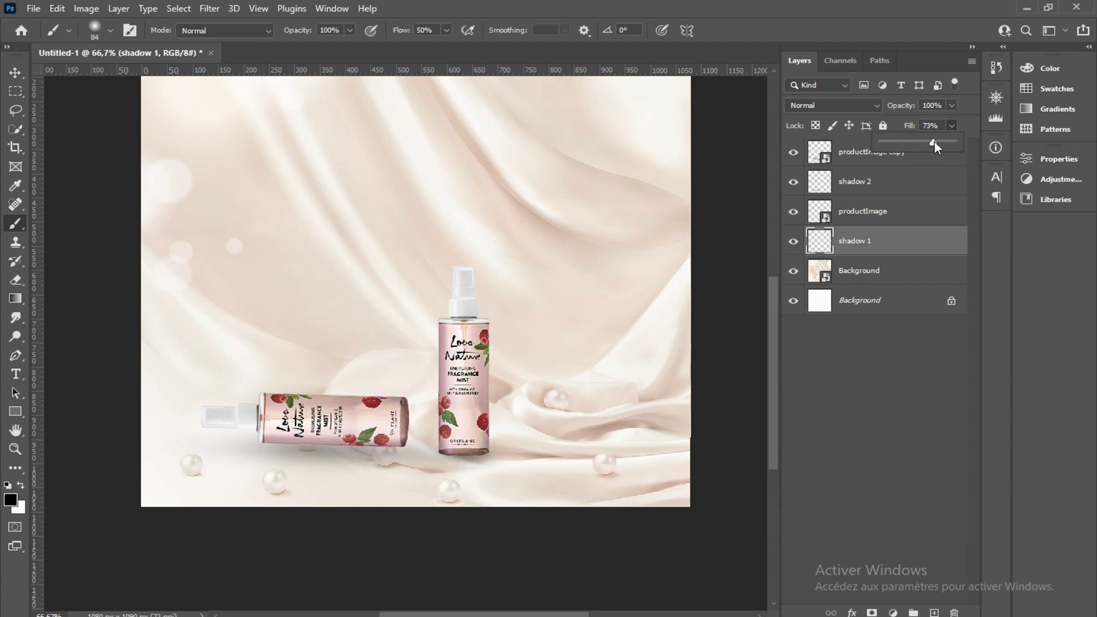
{"action": "left_click", "coordinate": [15, 73]}
{"action": "left_click", "coordinate": [463, 344]}
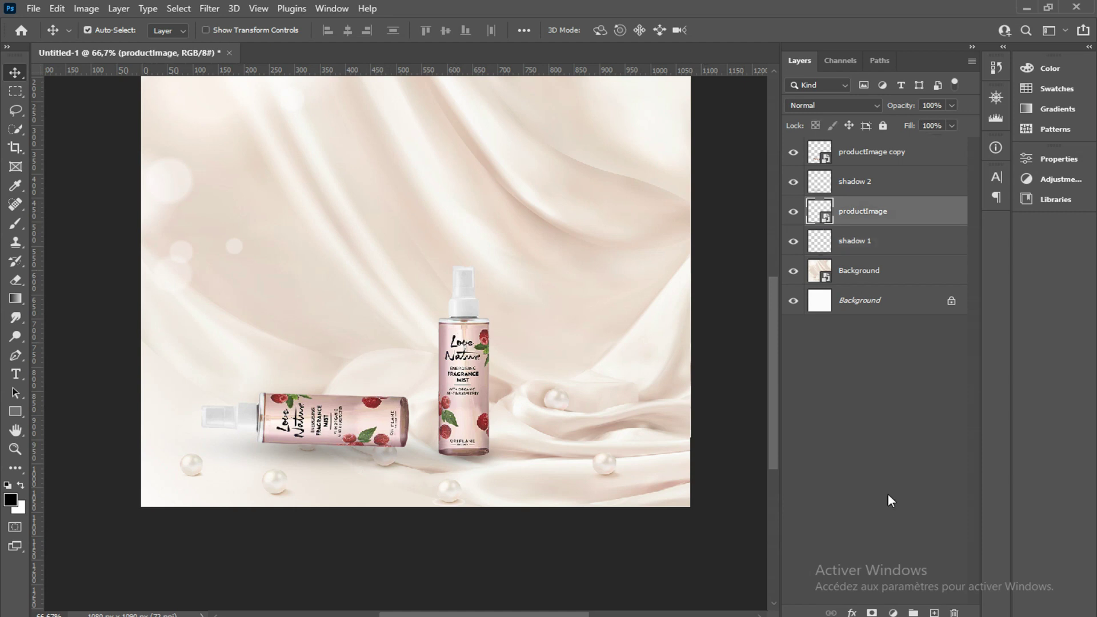
Step: Add a Curves adjustment layer with its midpoint raised to brighten
{"action": "left_click", "coordinate": [892, 612]}
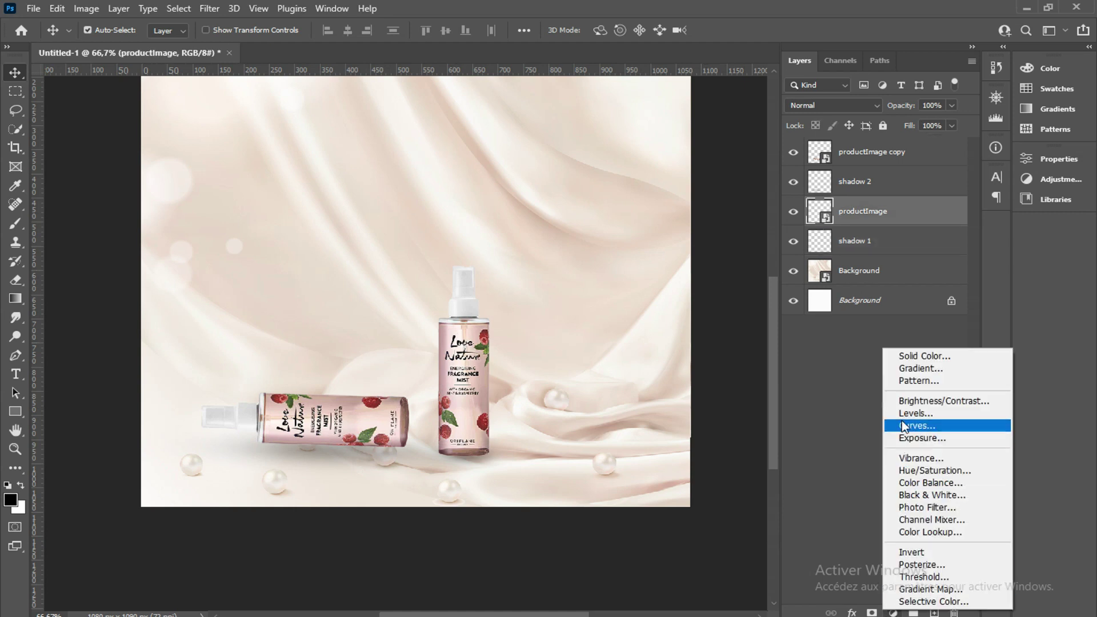
{"action": "left_click", "coordinate": [932, 426]}
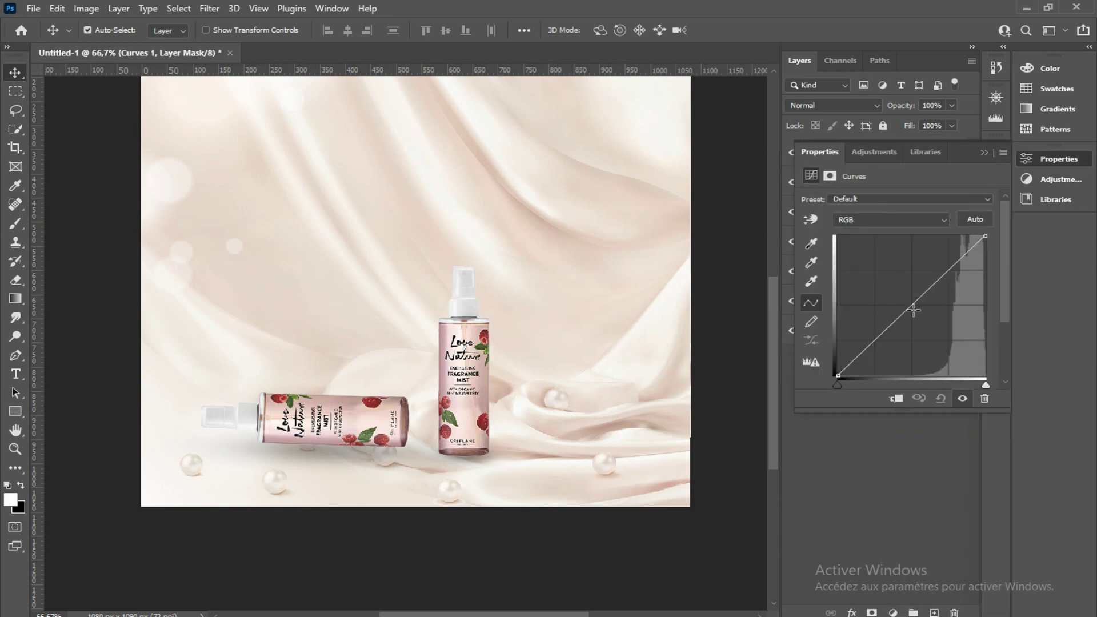
{"action": "left_click", "coordinate": [910, 310]}
{"action": "left_click_drag", "start_coordinate": [908, 308], "coordinate": [900, 296]}
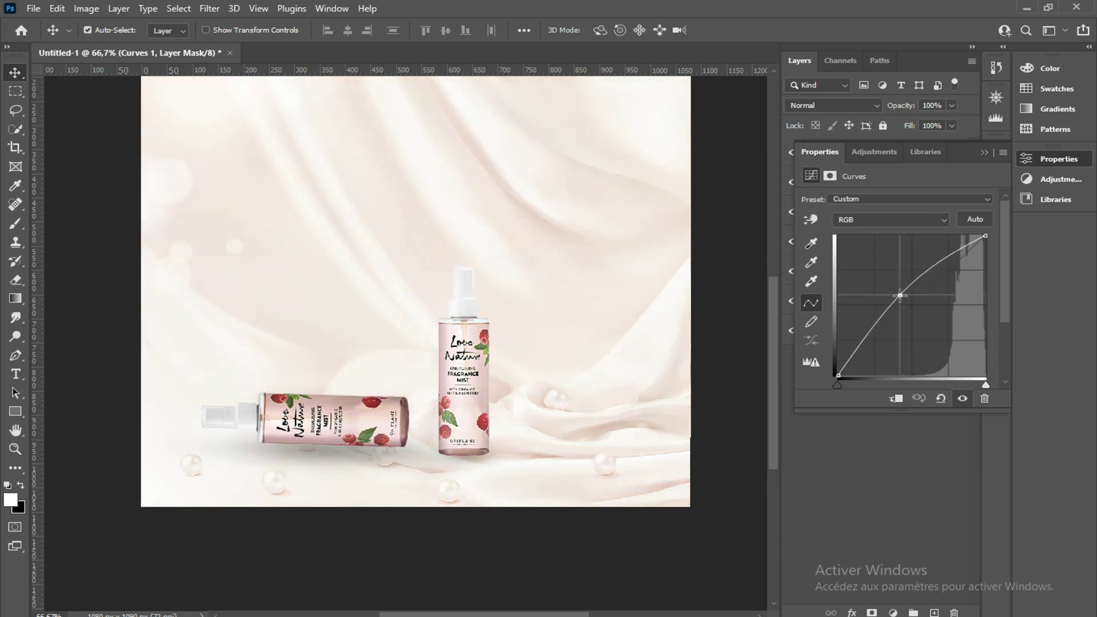
{"action": "left_click", "coordinate": [983, 152]}
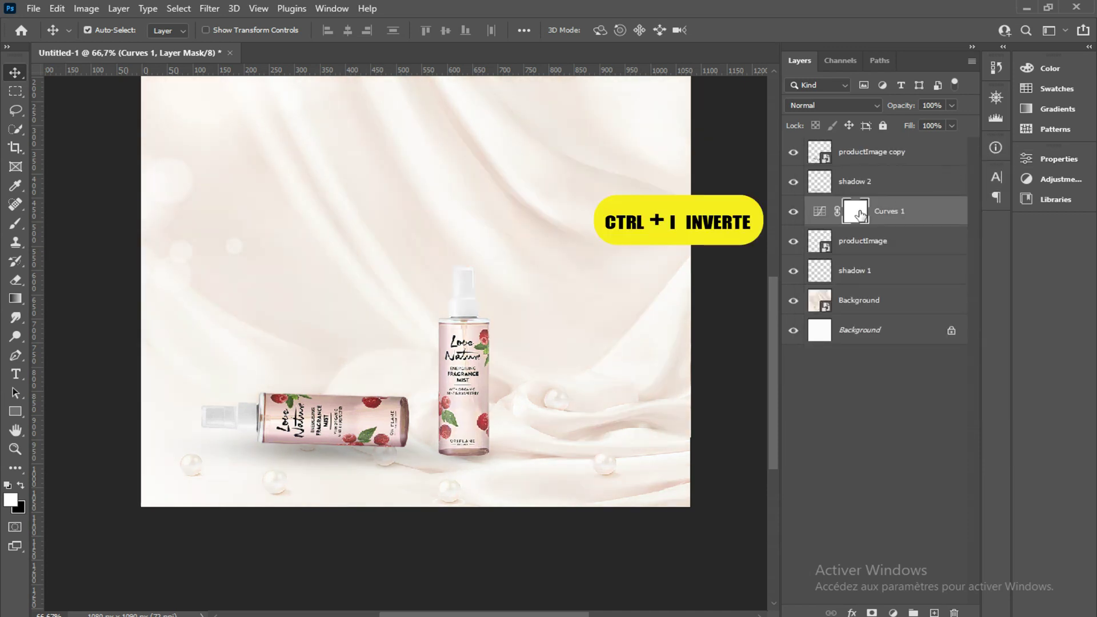
Step: Invert the Curves 1 mask to black and load the standing bottle as a selection
{"action": "key", "text": "ctrl+i"}
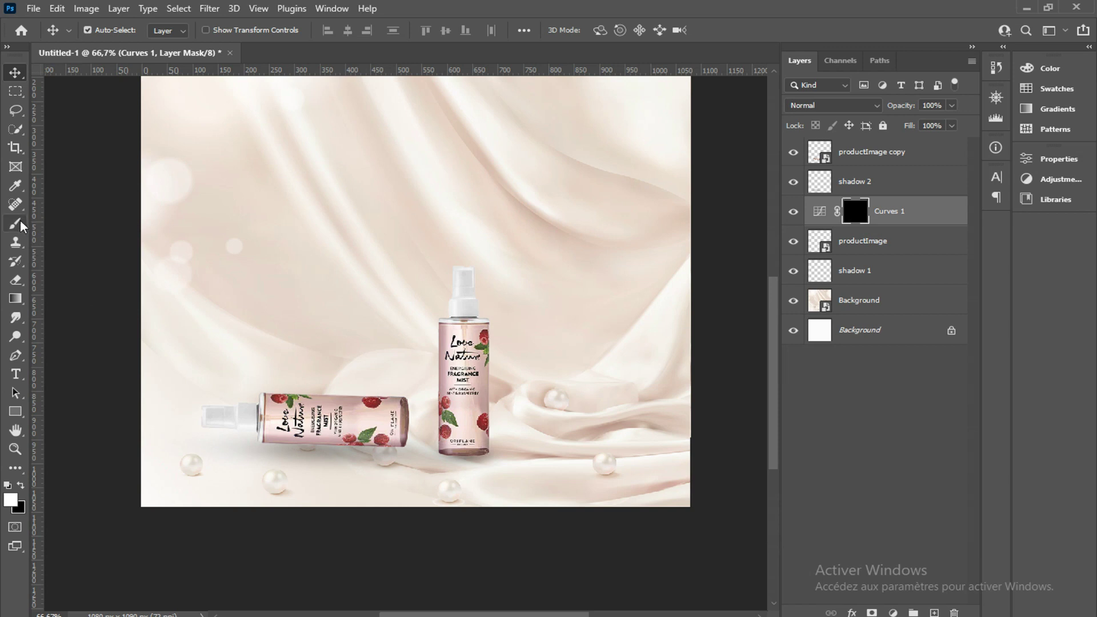
{"action": "left_click", "coordinate": [20, 222]}
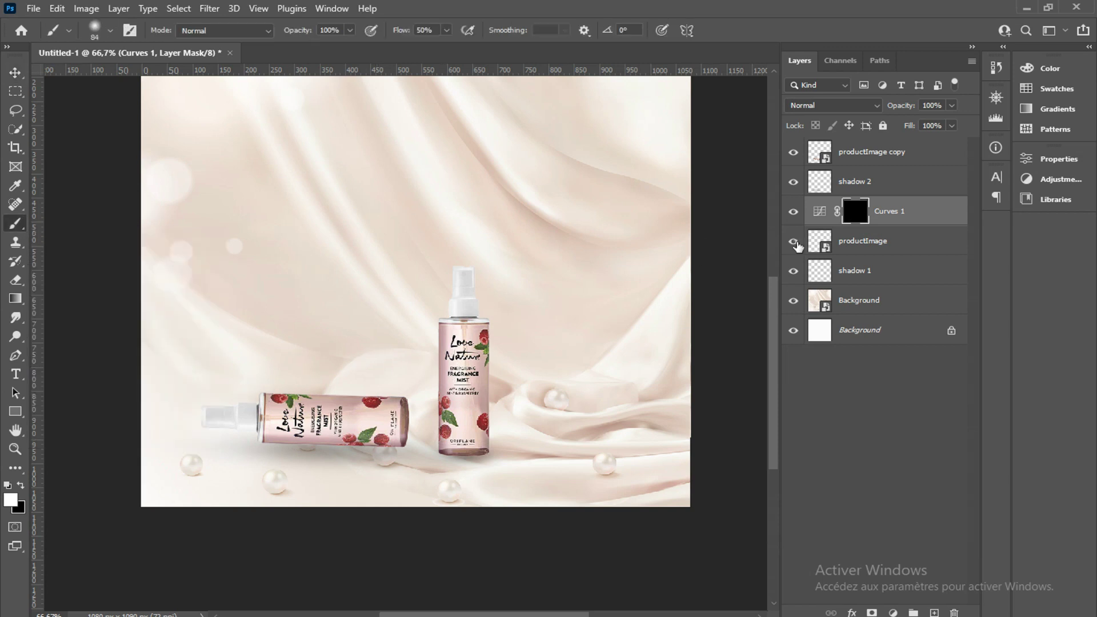
{"action": "left_click", "coordinate": [861, 247]}
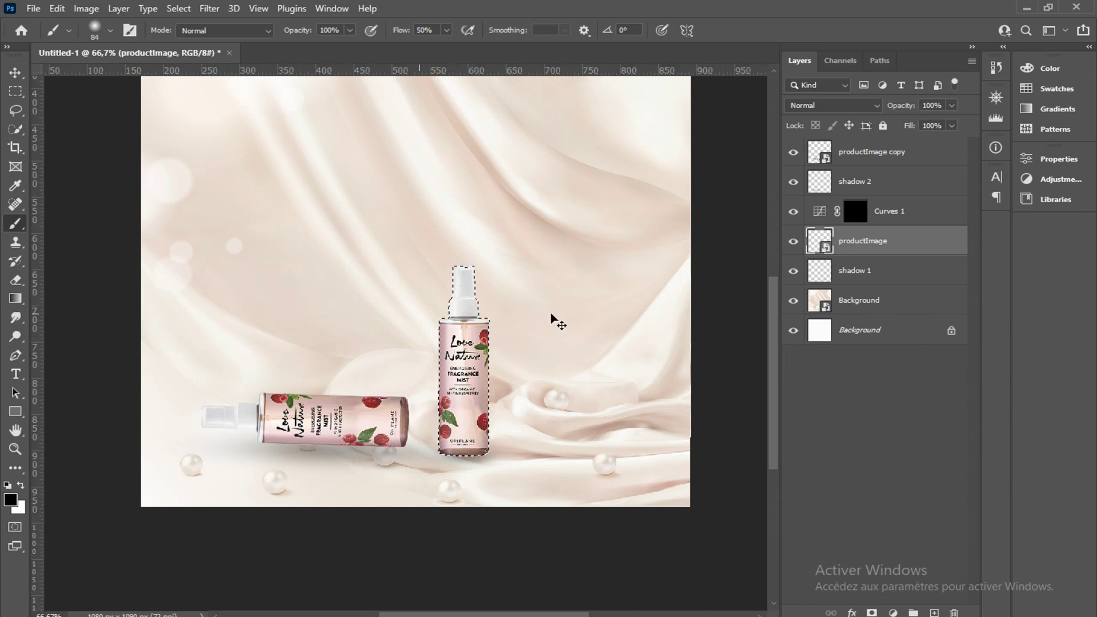
Step: Target the Curves 1 mask with white foreground and a 61 px brush, zoomed in
{"action": "key", "text": "ctrl+plus"}
{"action": "key", "text": "ctrl+plus"}
{"action": "scroll", "coordinate": [551, 314], "scroll_direction": "right", "scroll_amount": 5}
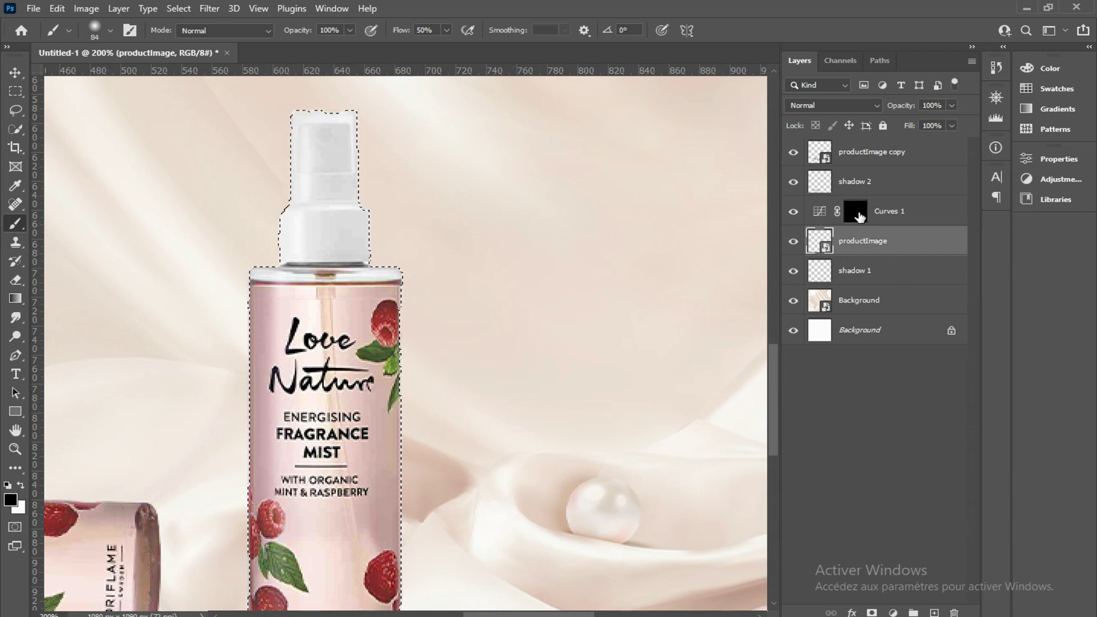
{"action": "left_click", "coordinate": [855, 212]}
{"action": "key", "text": "x"}
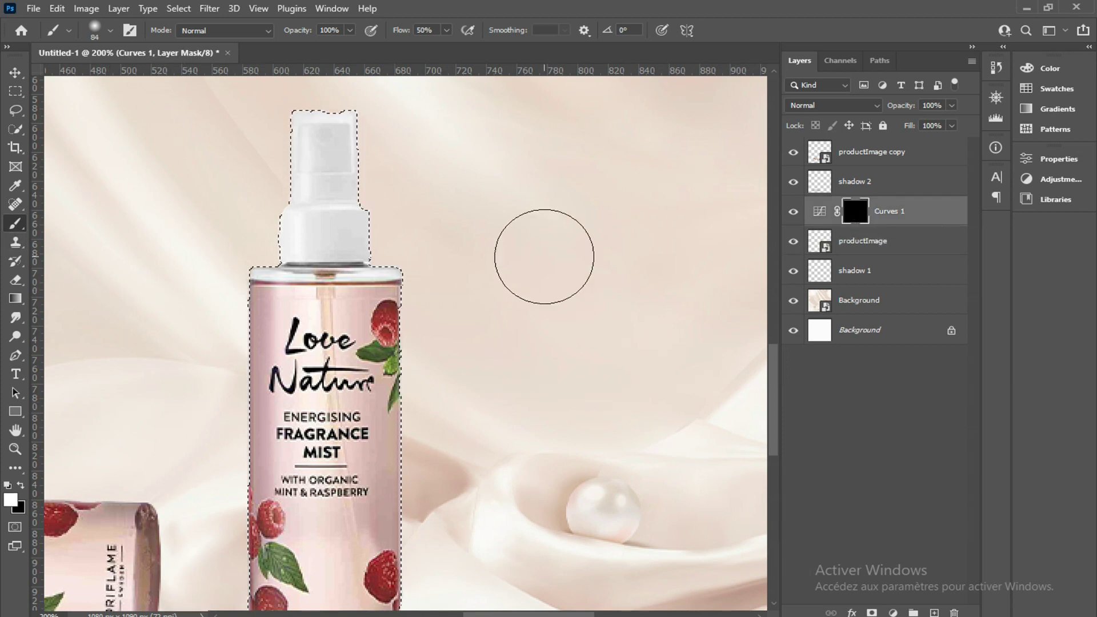
{"action": "right_click", "coordinate": [558, 348]}
{"action": "left_click_drag", "start_coordinate": [556, 348], "coordinate": [543, 346]}
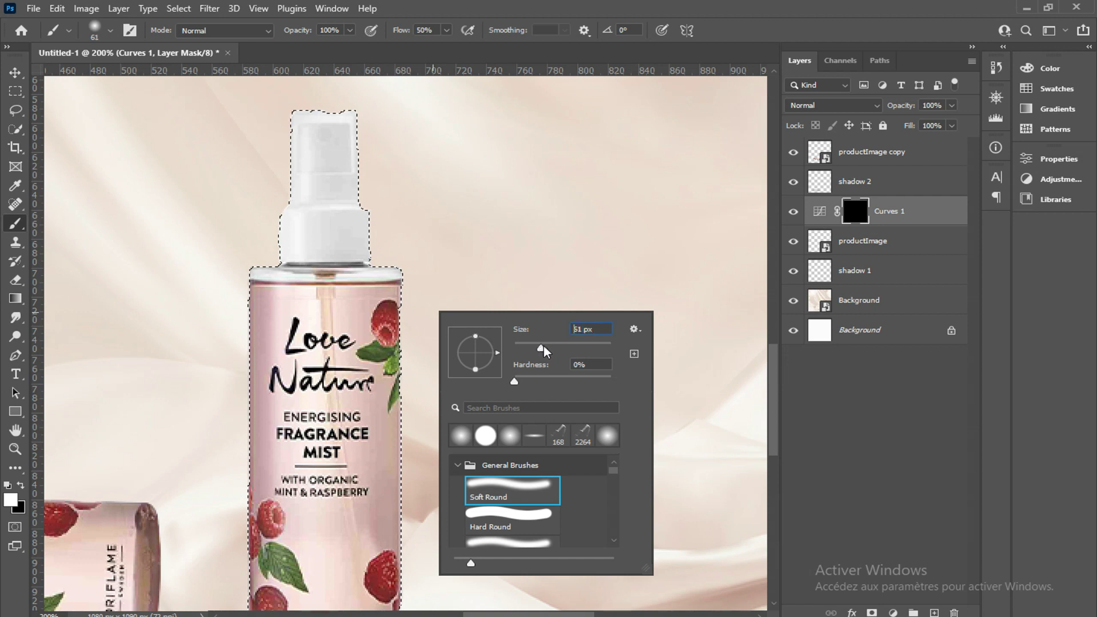
{"action": "key", "text": "Return"}
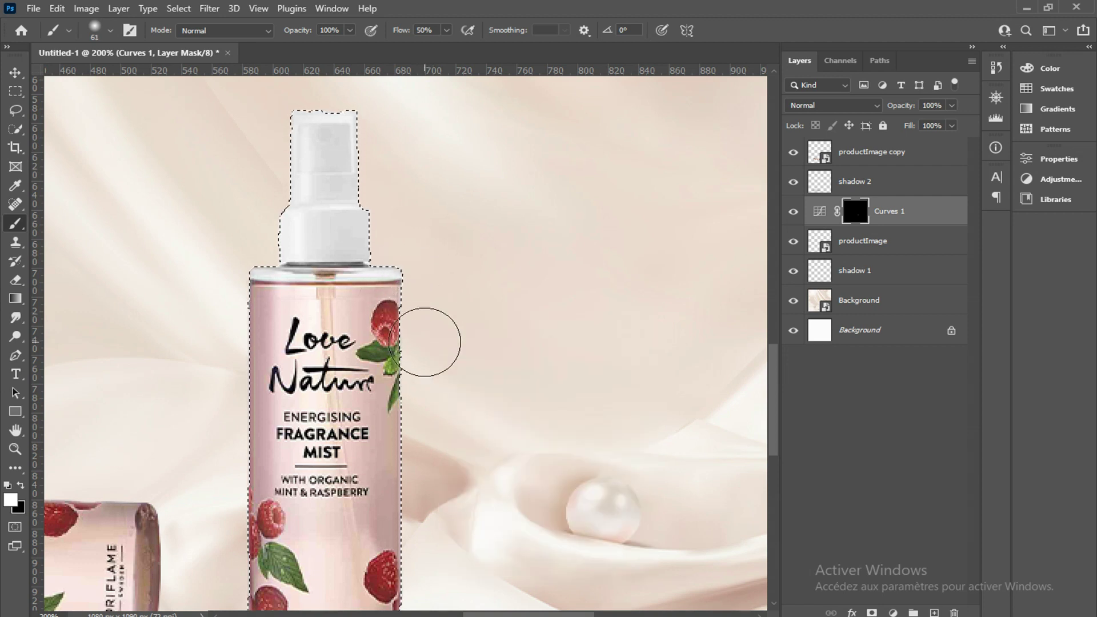
Step: Paint the bottle's edges into the mask, deselect, and zoom back out
{"action": "scroll", "coordinate": [424, 400], "scroll_direction": "down", "scroll_amount": 2}
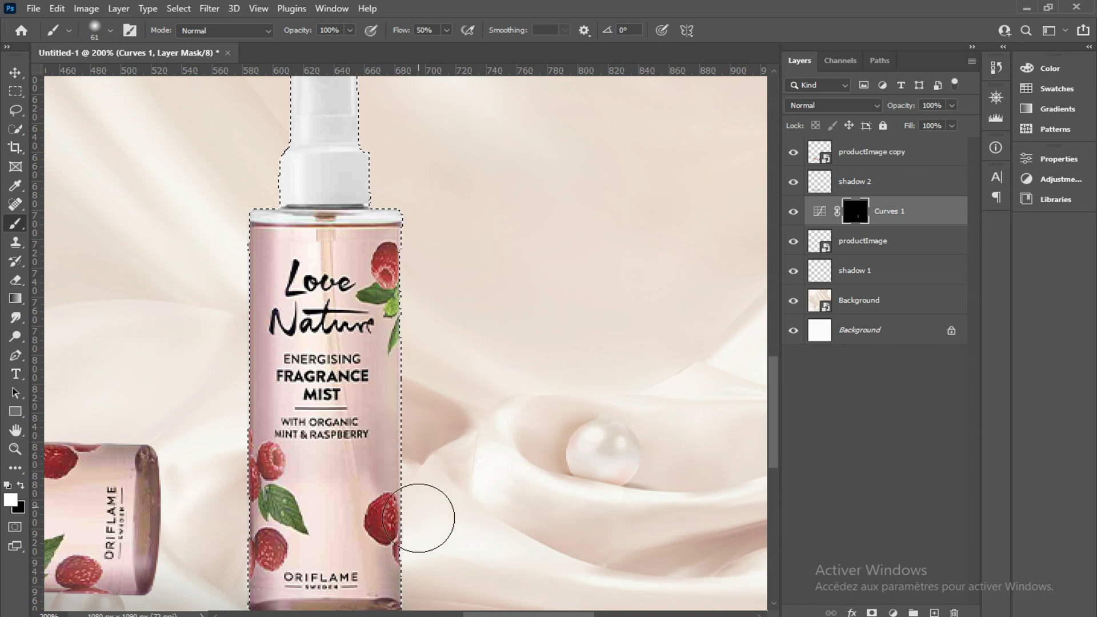
{"action": "scroll", "coordinate": [426, 524], "scroll_direction": "down", "scroll_amount": 2}
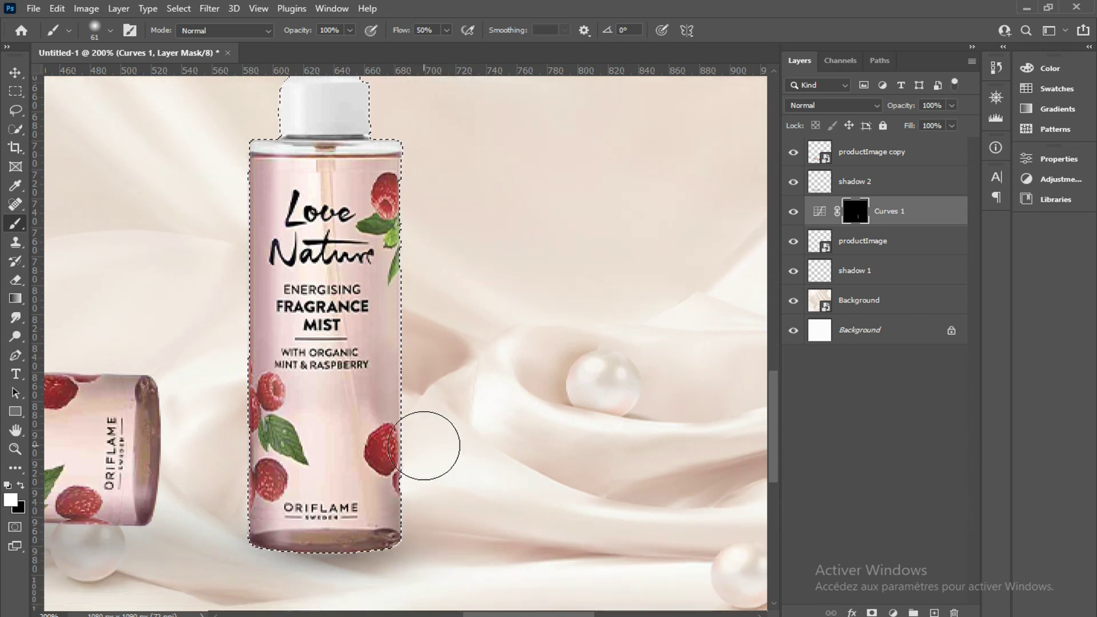
{"action": "scroll", "coordinate": [419, 171], "scroll_direction": "up", "scroll_amount": 2}
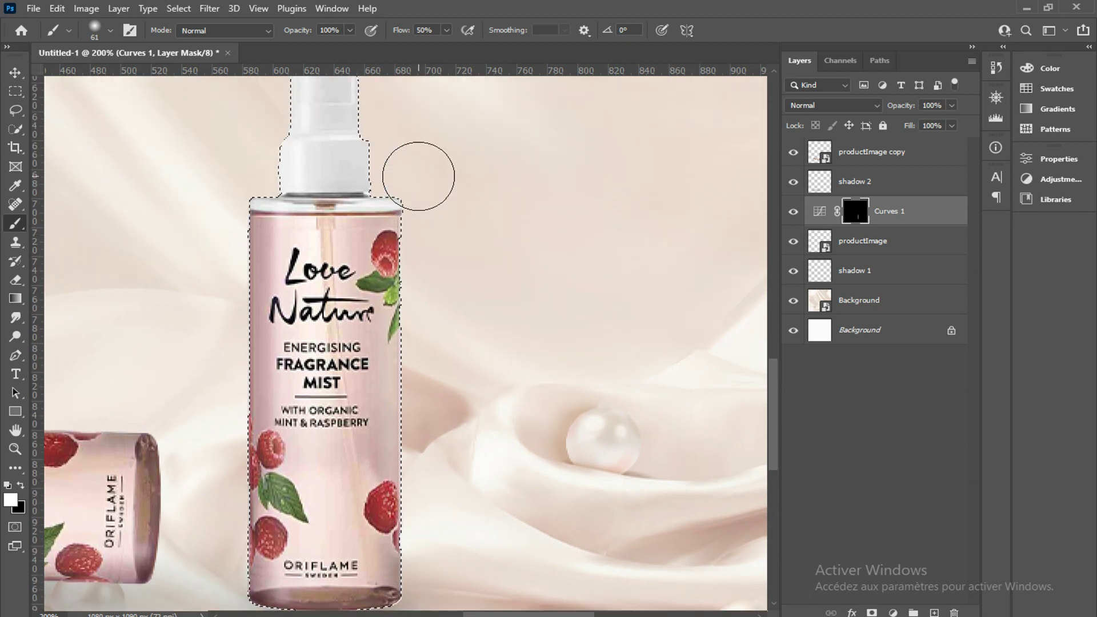
{"action": "scroll", "coordinate": [392, 98], "scroll_direction": "up", "scroll_amount": 2}
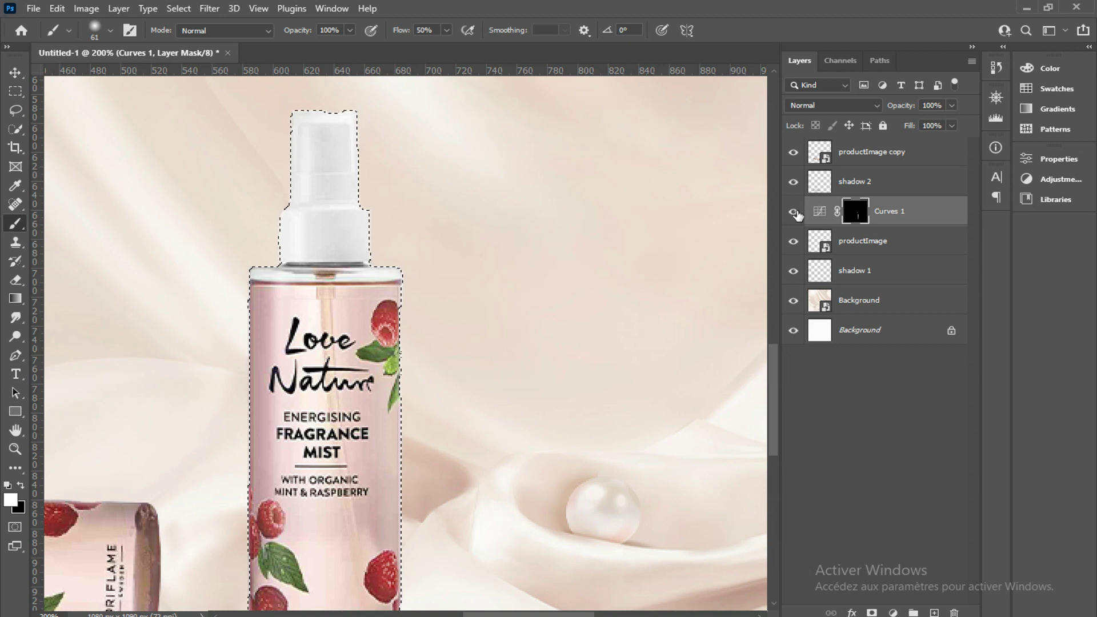
{"action": "key", "text": "ctrl+d"}
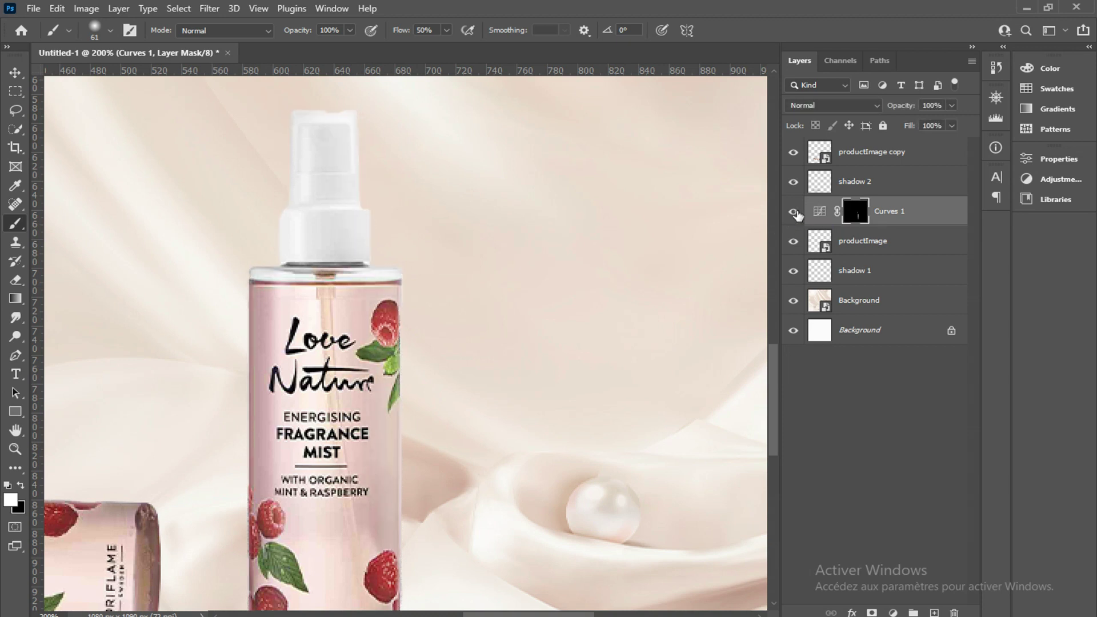
{"action": "key", "text": "ctrl+minus"}
{"action": "key", "text": "ctrl+minus"}
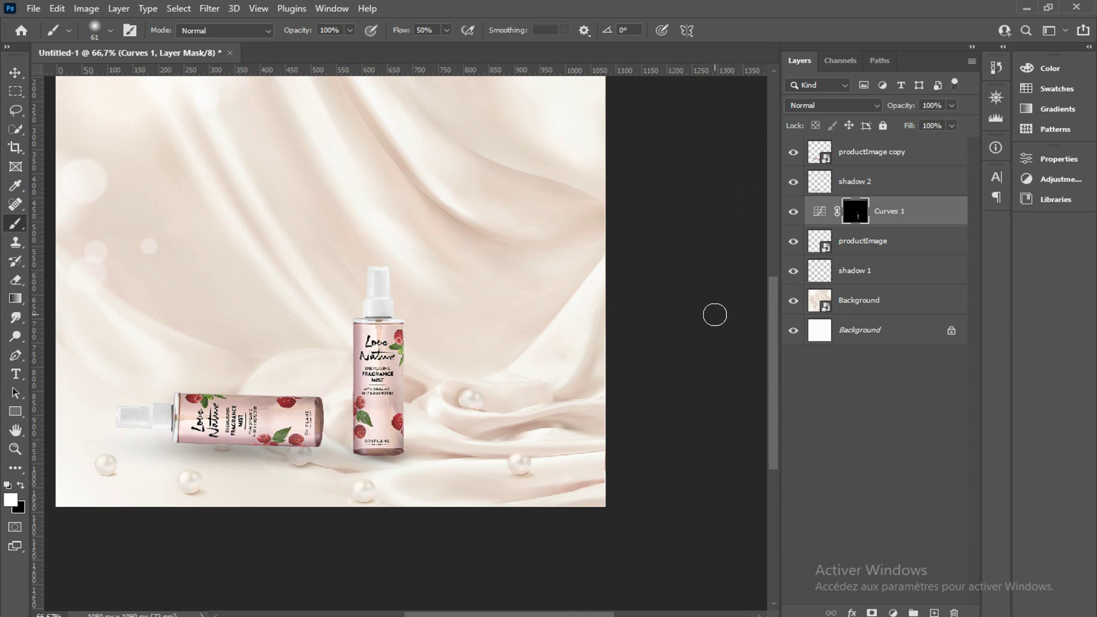
{"action": "scroll", "coordinate": [409, 411], "scroll_direction": "left", "scroll_amount": 3}
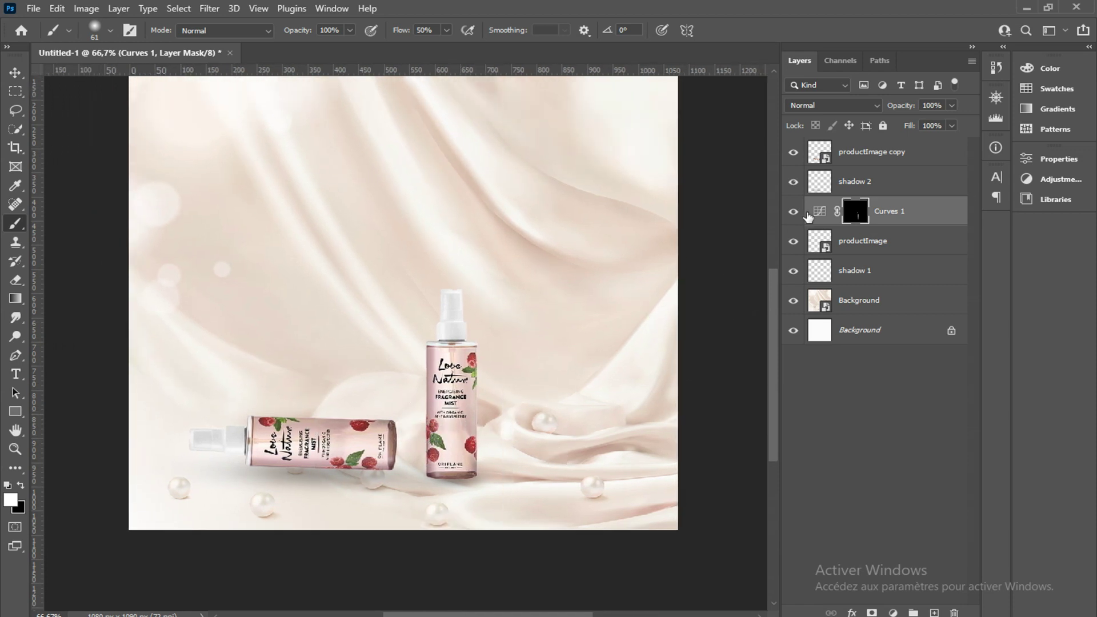
{"action": "left_click", "coordinate": [15, 73]}
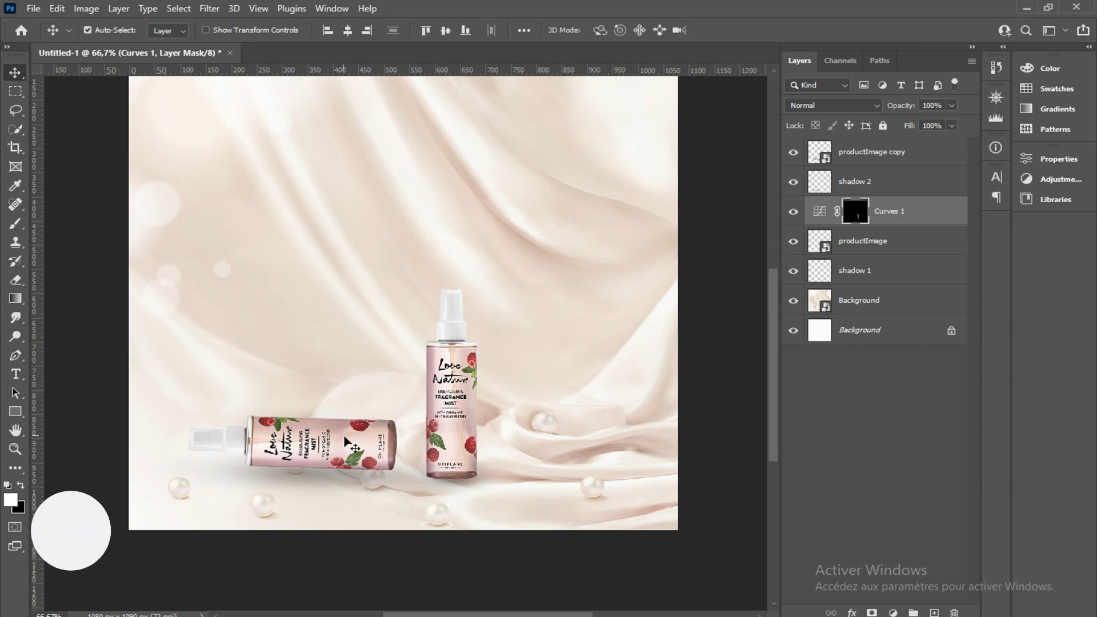
Step: Add a trial Curves layer above productImage copy, then delete it
{"action": "left_click", "coordinate": [869, 152]}
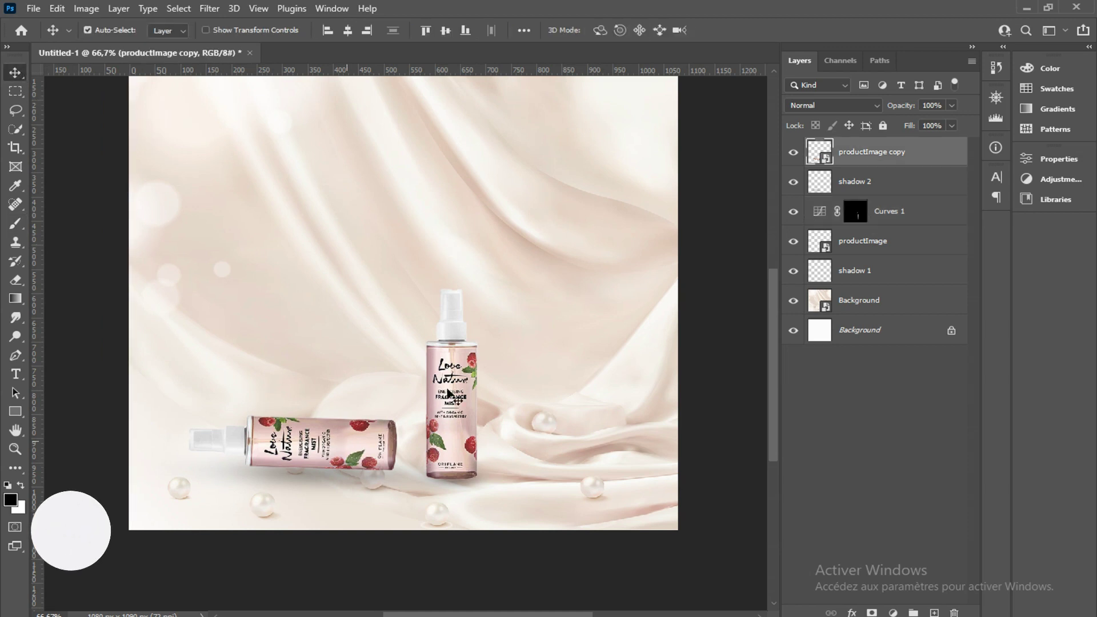
{"action": "left_click", "coordinate": [893, 612]}
{"action": "left_click", "coordinate": [907, 424]}
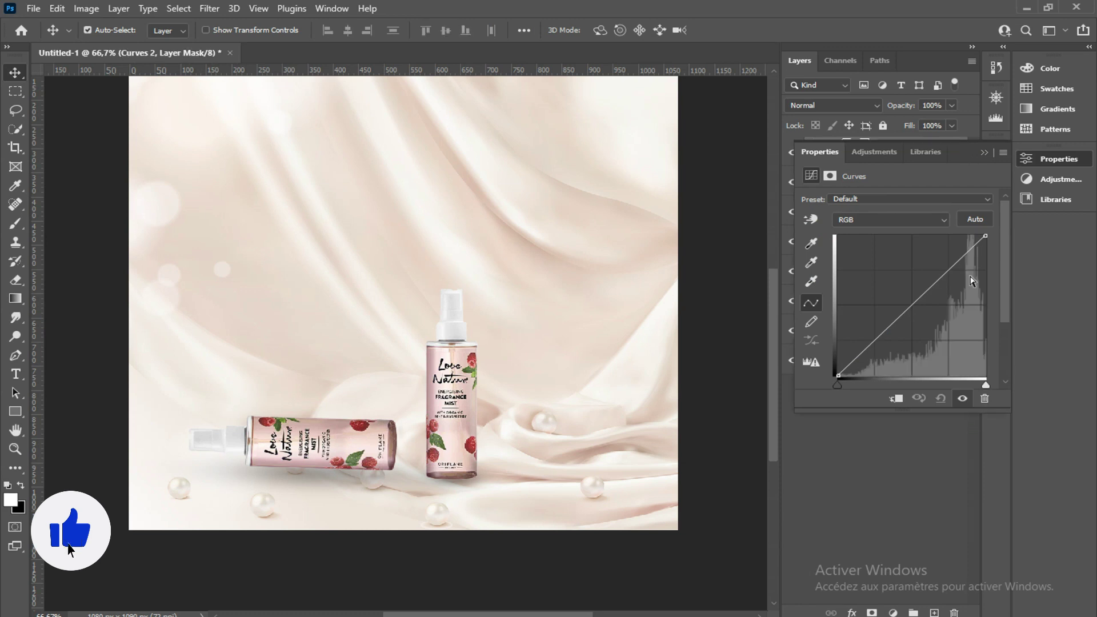
{"action": "left_click_drag", "start_coordinate": [911, 309], "coordinate": [908, 311]}
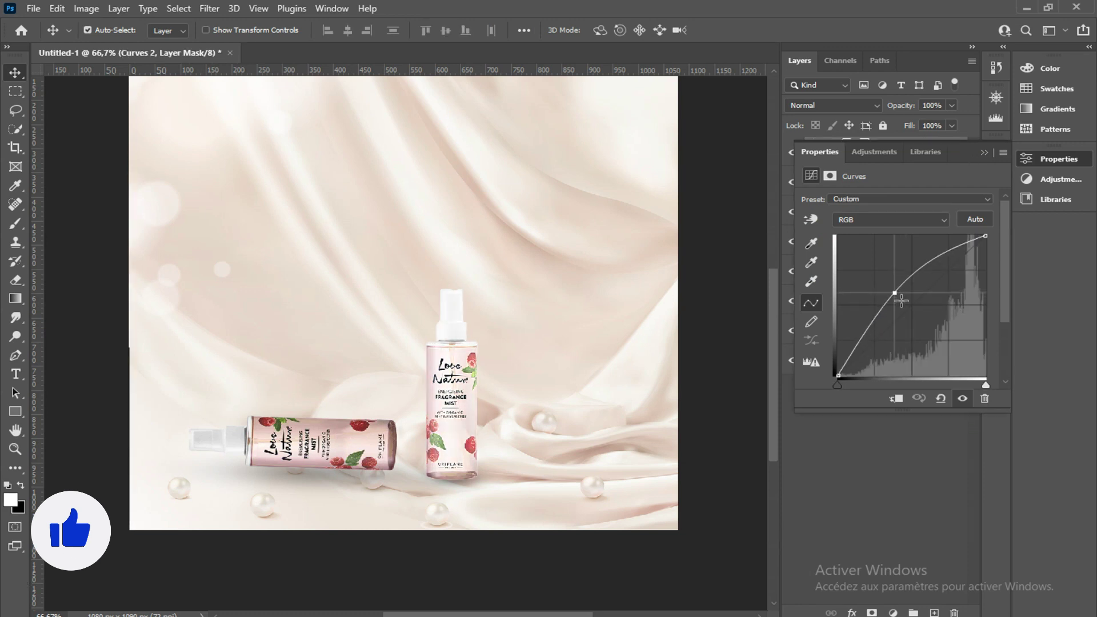
{"action": "left_click", "coordinate": [984, 152]}
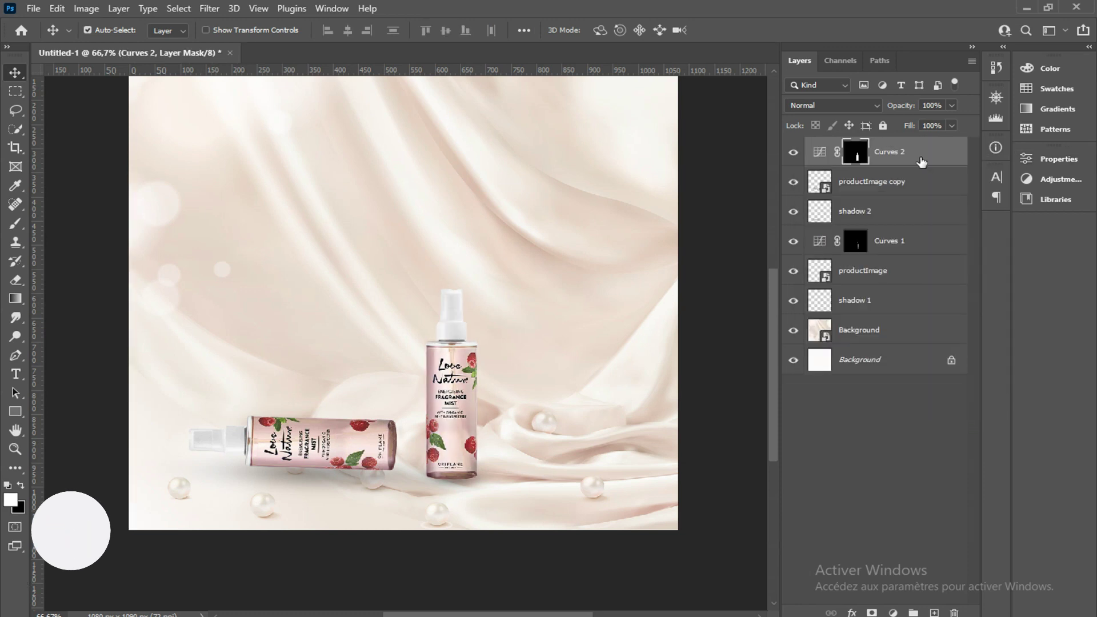
{"action": "key", "text": "Delete"}
Step: Add Curves 2 again with its midpoint raised to brighten the image
{"action": "left_click", "coordinate": [894, 612]}
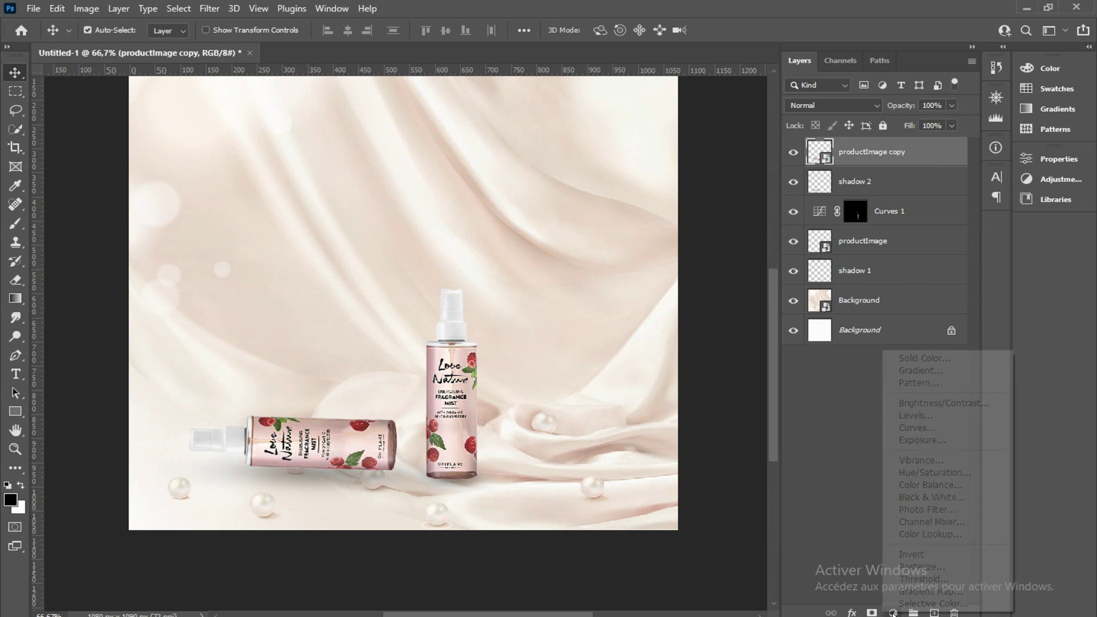
{"action": "left_click", "coordinate": [905, 429]}
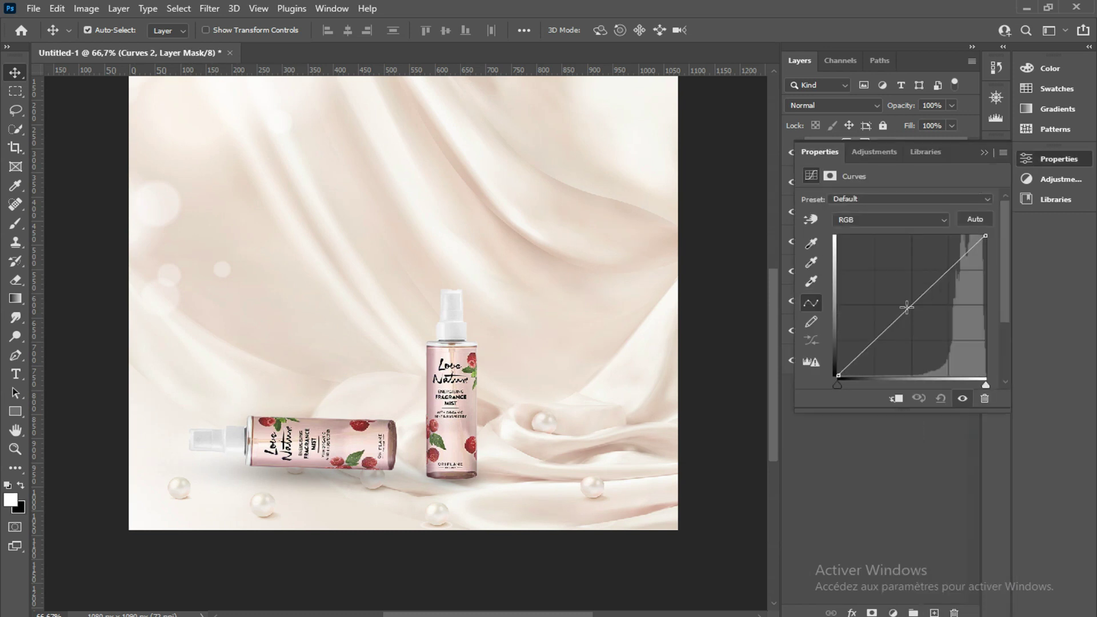
{"action": "left_click_drag", "start_coordinate": [909, 309], "coordinate": [901, 301]}
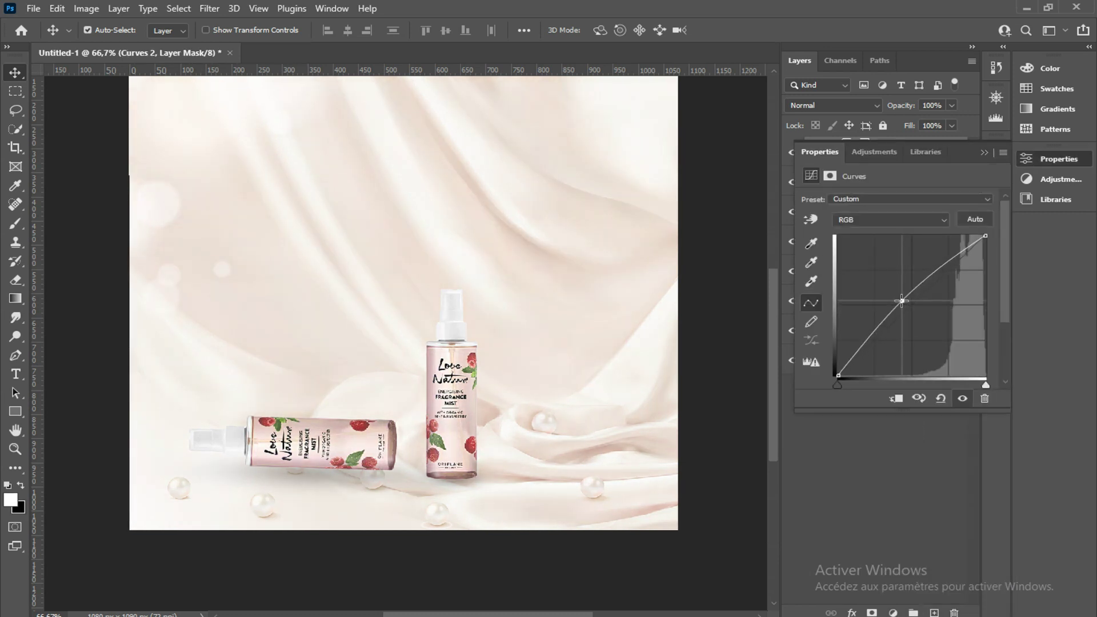
{"action": "left_click", "coordinate": [982, 152]}
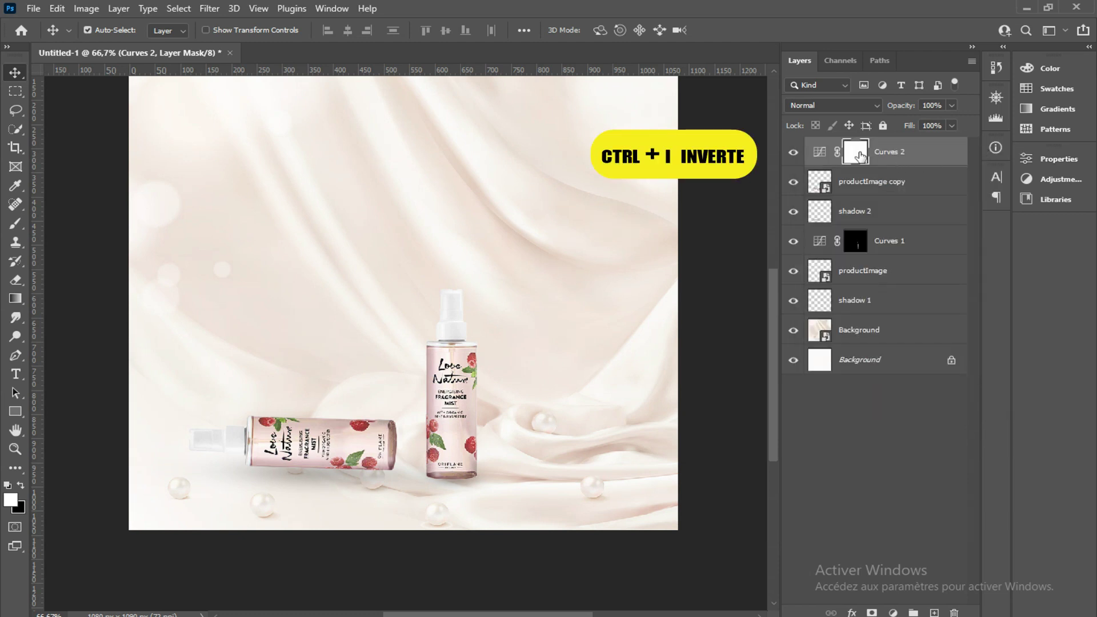
Step: Invert the Curves 2 mask to black and brush brightening onto the lying bottle's cap end
{"action": "key", "text": "ctrl+i"}
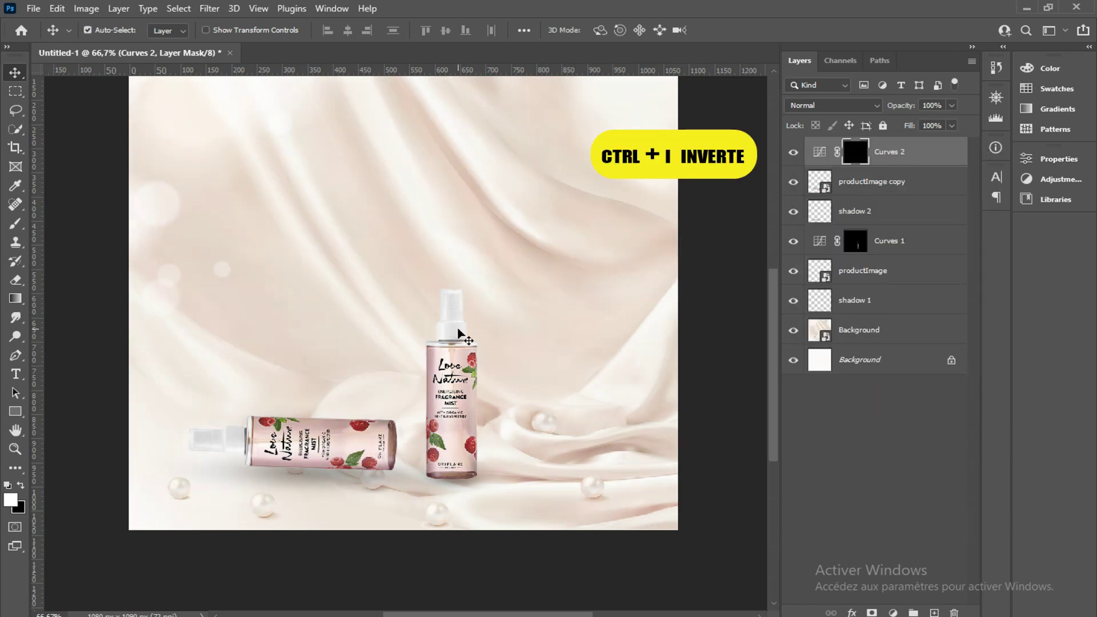
{"action": "left_click", "coordinate": [16, 224]}
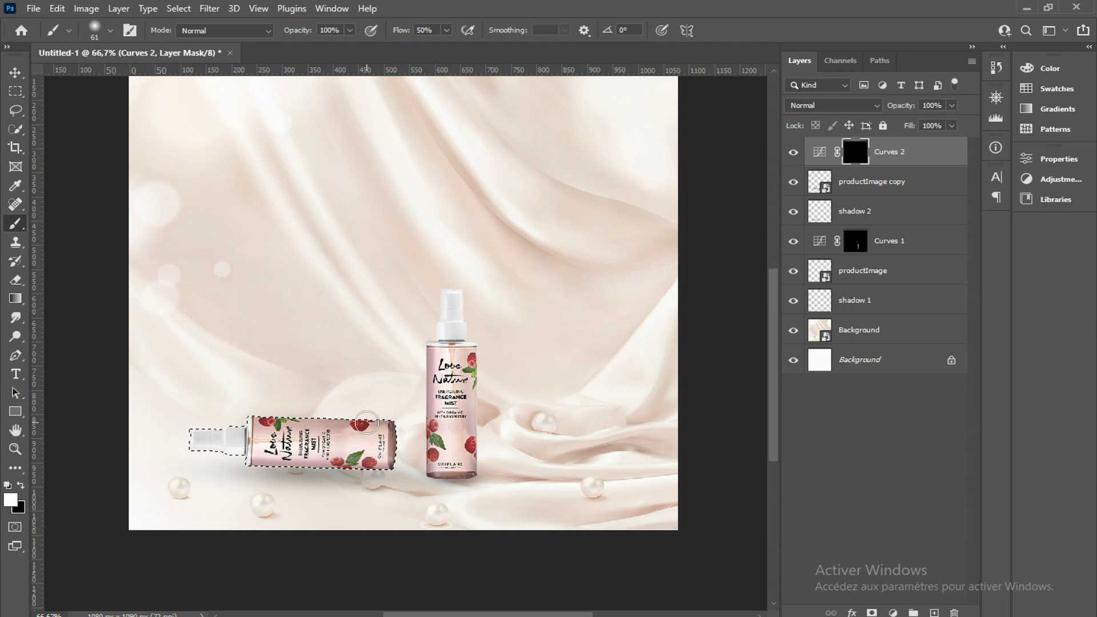
{"action": "scroll", "coordinate": [366, 423], "scroll_direction": "up", "scroll_amount": 2}
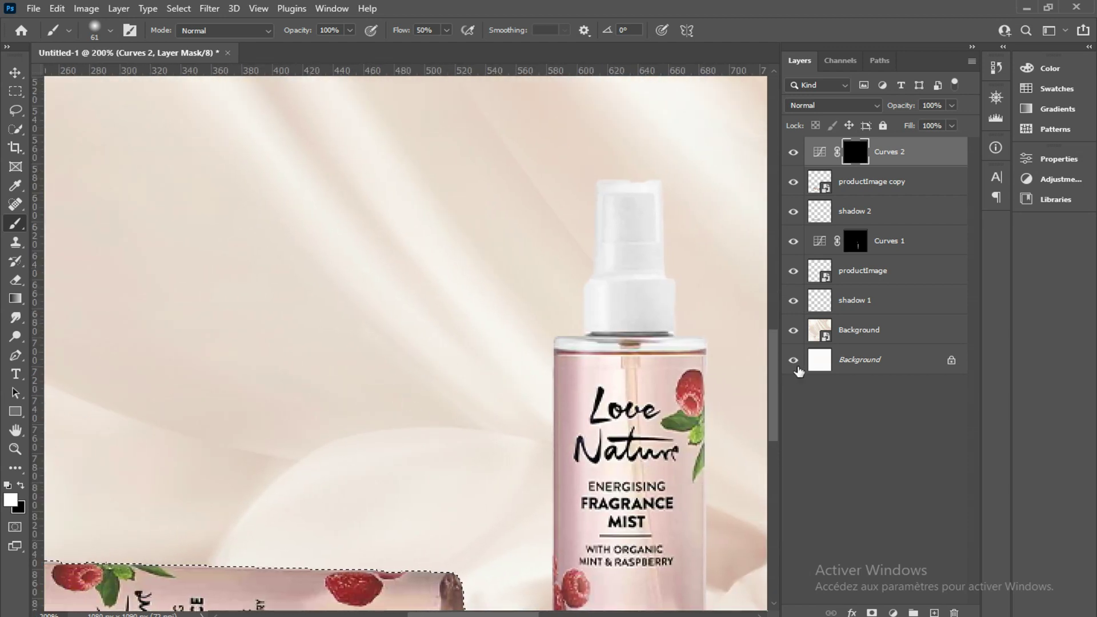
{"action": "left_click_drag", "start_coordinate": [774, 359], "coordinate": [774, 436]}
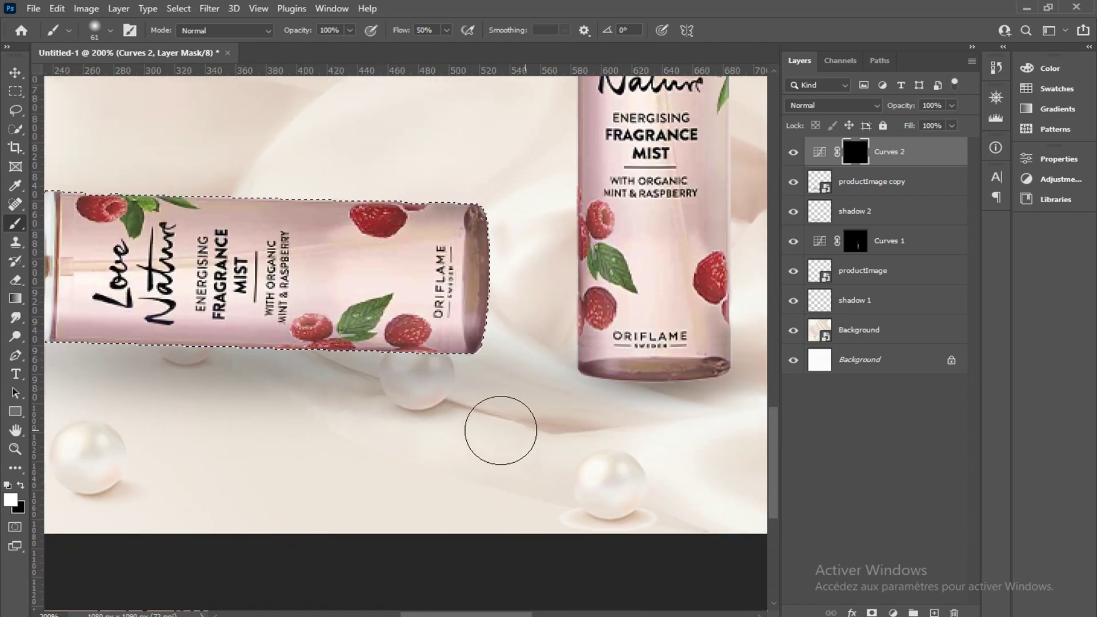
{"action": "scroll", "coordinate": [501, 430], "scroll_direction": "left", "scroll_amount": 3}
{"action": "scroll", "coordinate": [497, 433], "scroll_direction": "left", "scroll_amount": 1}
{"action": "scroll", "coordinate": [497, 433], "scroll_direction": "up", "scroll_amount": 1}
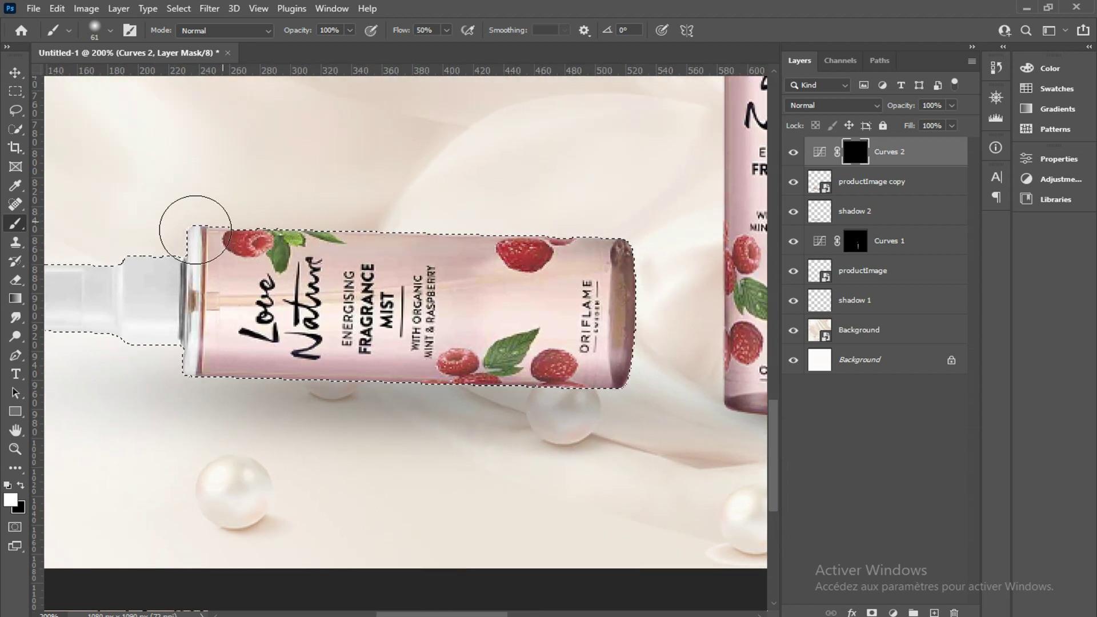
{"action": "left_click_drag", "start_coordinate": [195, 229], "coordinate": [81, 232]}
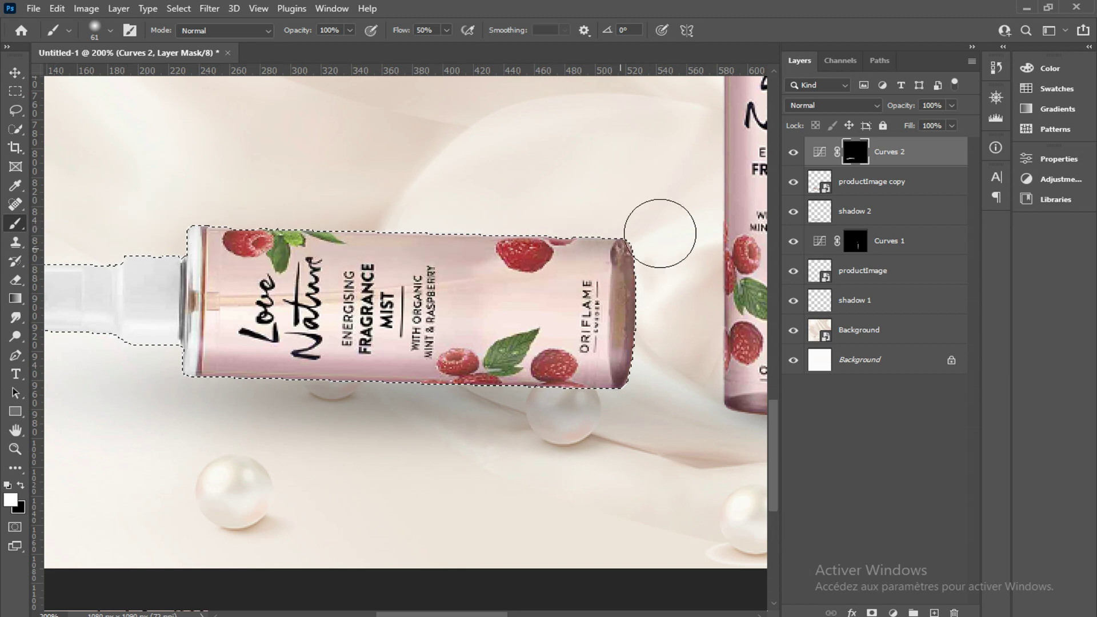
Step: Toggle Curves 2 to compare, clear the selection, and zoom out
{"action": "left_click", "coordinate": [794, 154]}
{"action": "left_click", "coordinate": [794, 153]}
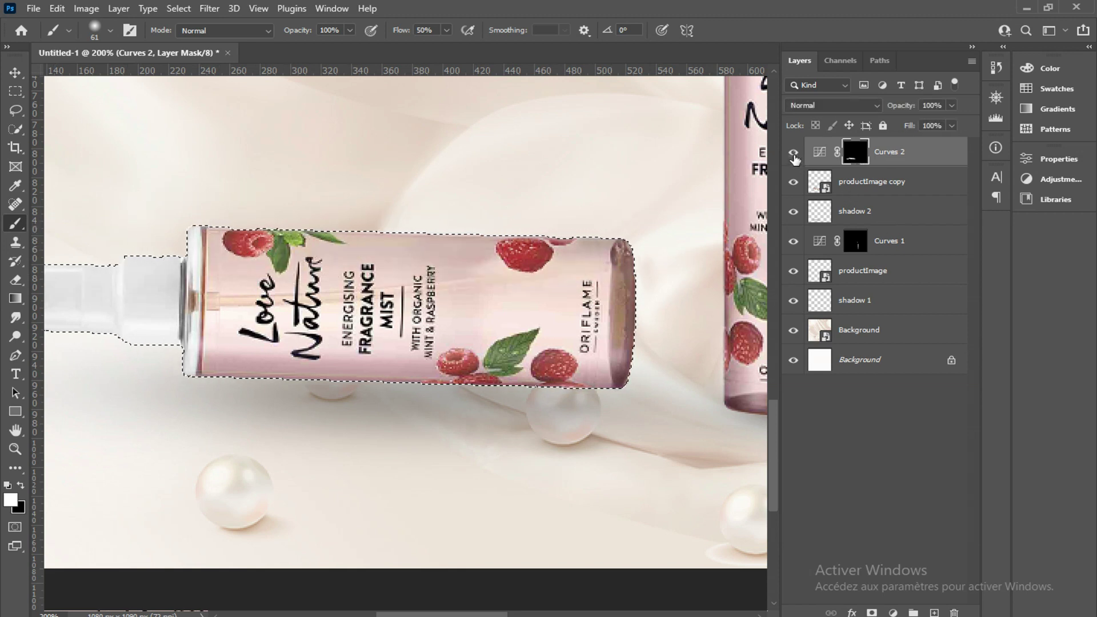
{"action": "left_click", "coordinate": [794, 153]}
{"action": "key", "text": "ctrl+d"}
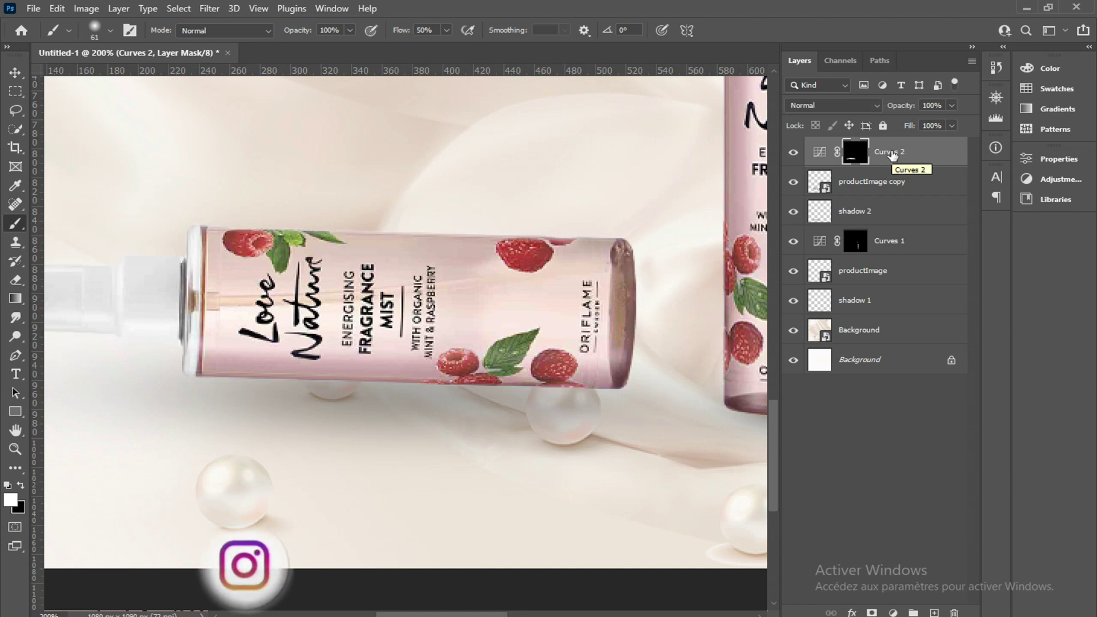
{"action": "key", "text": "ctrl+minus"}
{"action": "key", "text": "ctrl+minus"}
{"action": "key", "text": "ctrl+minus"}
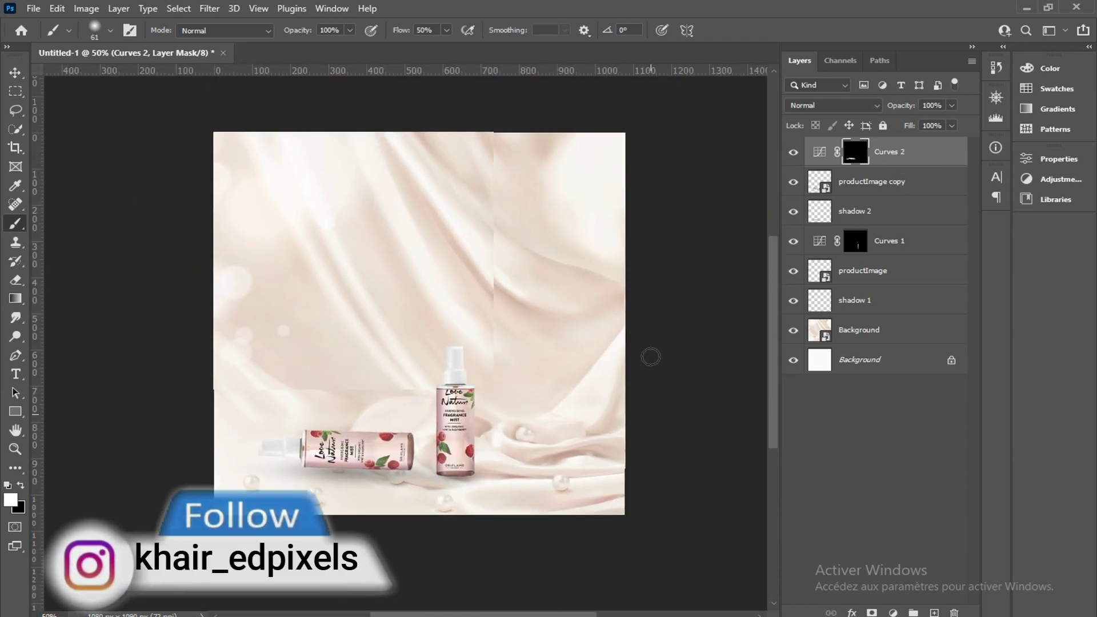
Step: Place the strawbery image as an embedded layer
{"action": "scroll", "coordinate": [657, 372], "scroll_direction": "down", "scroll_amount": 2}
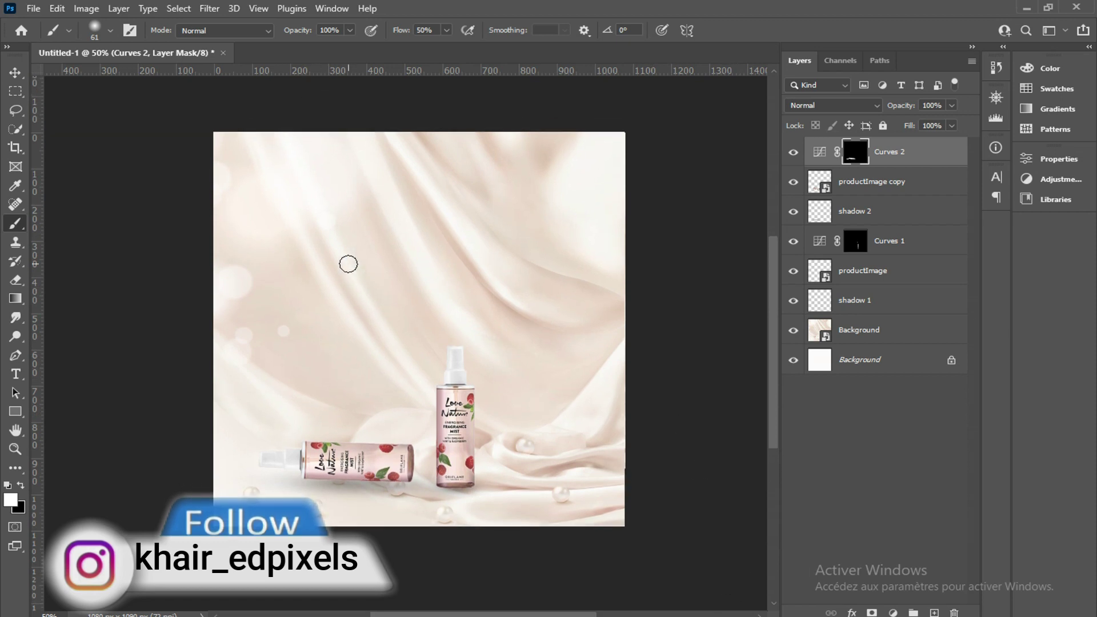
{"action": "left_click", "coordinate": [33, 8]}
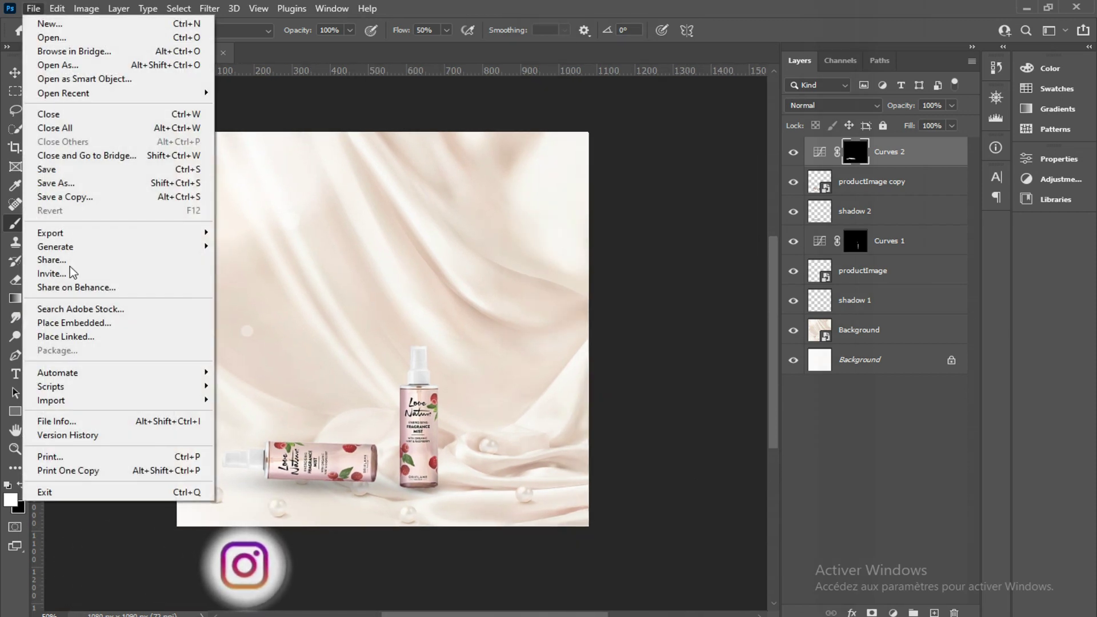
{"action": "left_click", "coordinate": [95, 318]}
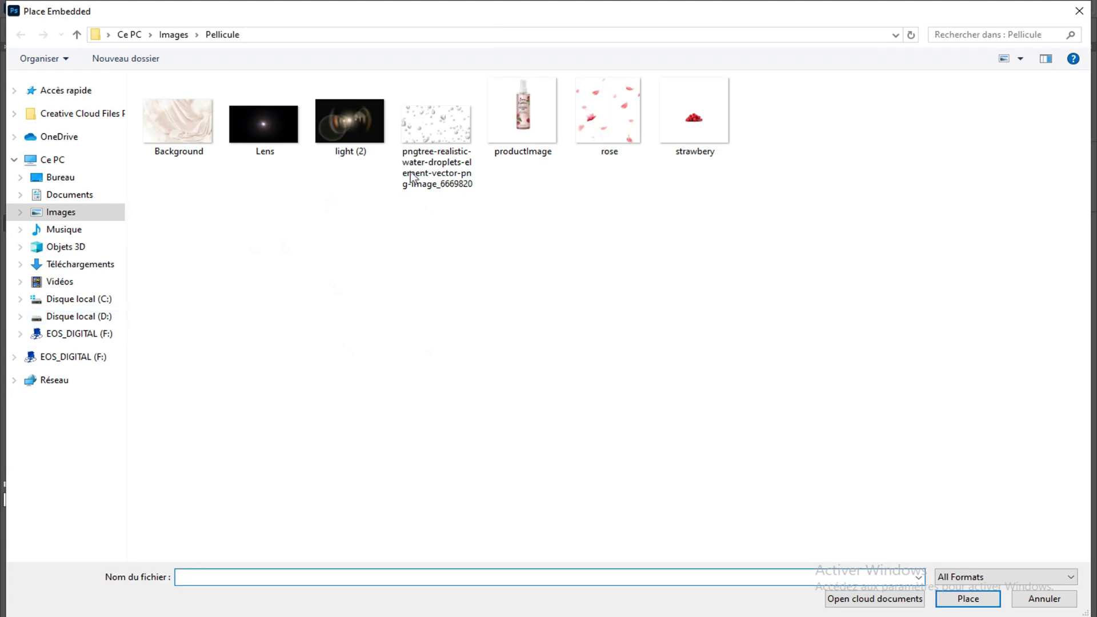
{"action": "left_click", "coordinate": [695, 127]}
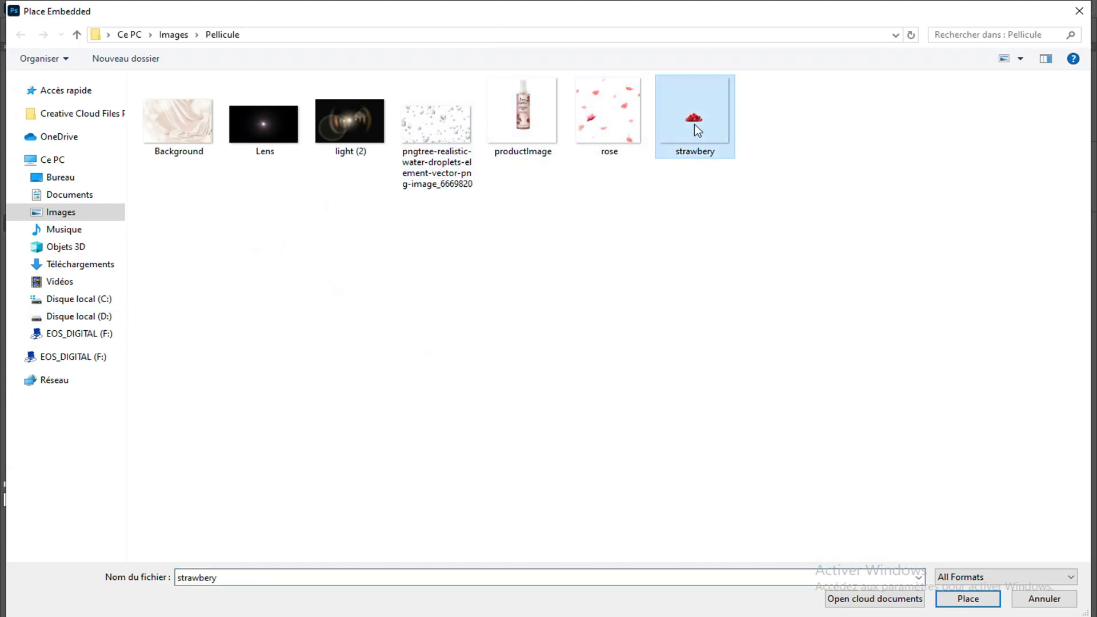
{"action": "left_click", "coordinate": [969, 599]}
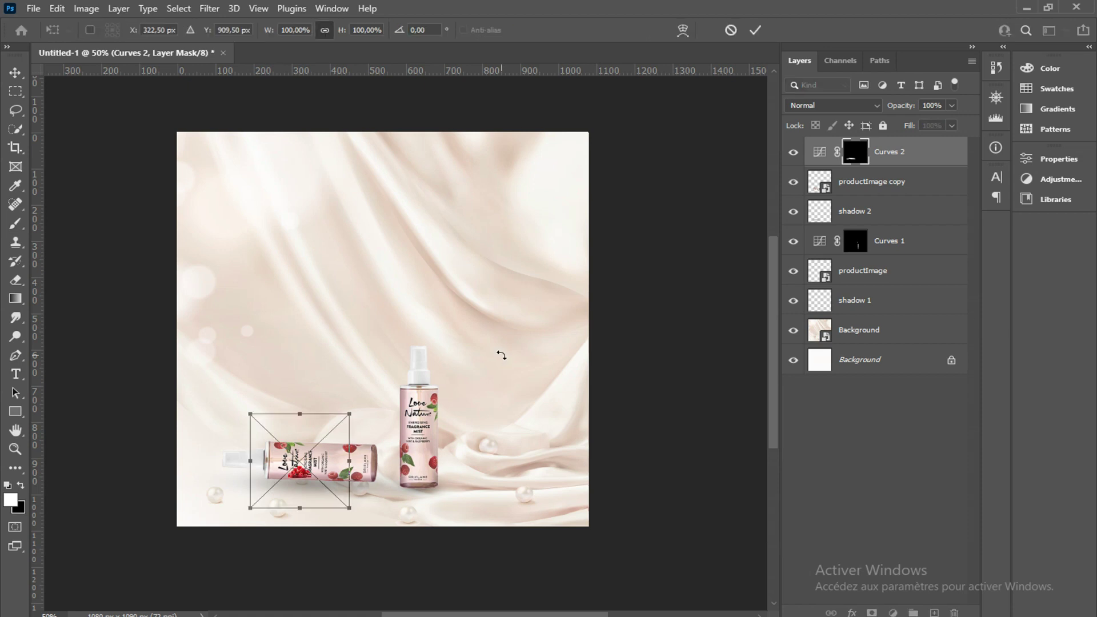
Step: Scale the raspberries to about 348% and move them beside the upright bottle
{"action": "left_click_drag", "start_coordinate": [350, 414], "coordinate": [596, 347]}
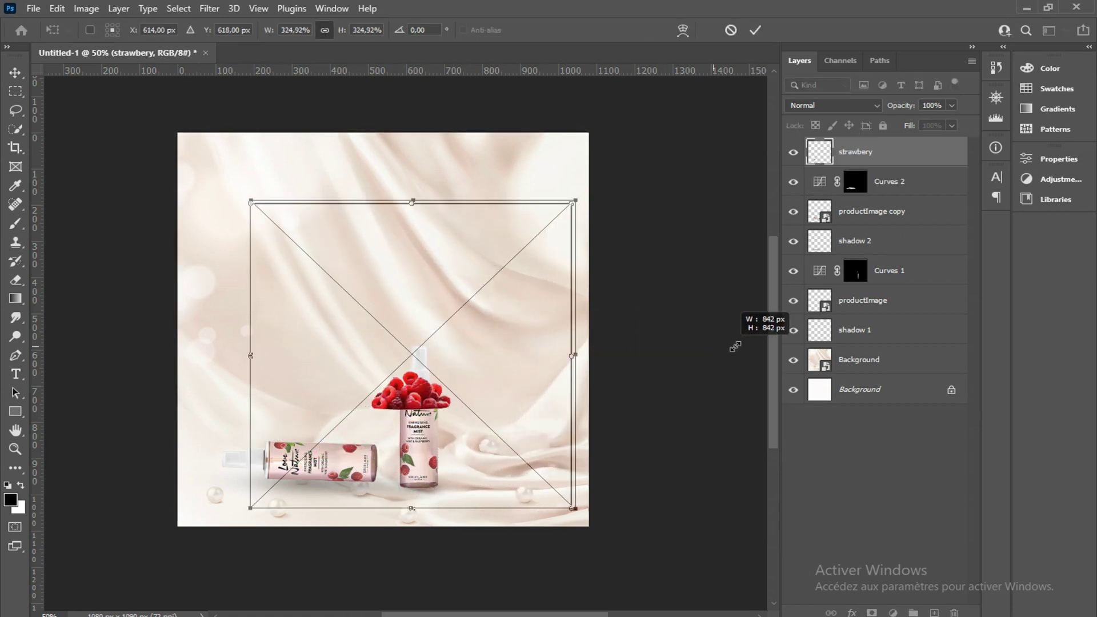
{"action": "left_click_drag", "start_coordinate": [595, 346], "coordinate": [735, 343]}
{"action": "mouse_move", "coordinate": [515, 373]}
{"action": "left_mouse_down"}
{"action": "mouse_move", "coordinate": [499, 445]}
{"action": "mouse_move", "coordinate": [521, 501]}
{"action": "mouse_move", "coordinate": [512, 512]}
{"action": "left_mouse_up"}
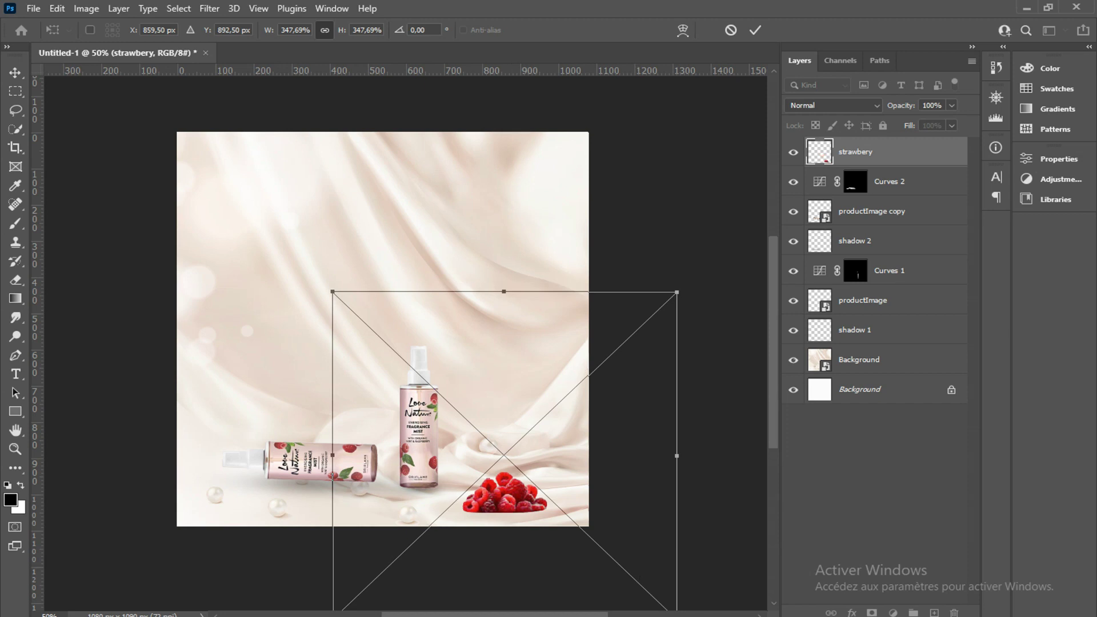
{"action": "left_click_drag", "start_coordinate": [505, 509], "coordinate": [497, 504]}
Step: Commit the raspberries, then duplicate, flip vertically and move the copy beneath them
{"action": "left_click", "coordinate": [751, 32]}
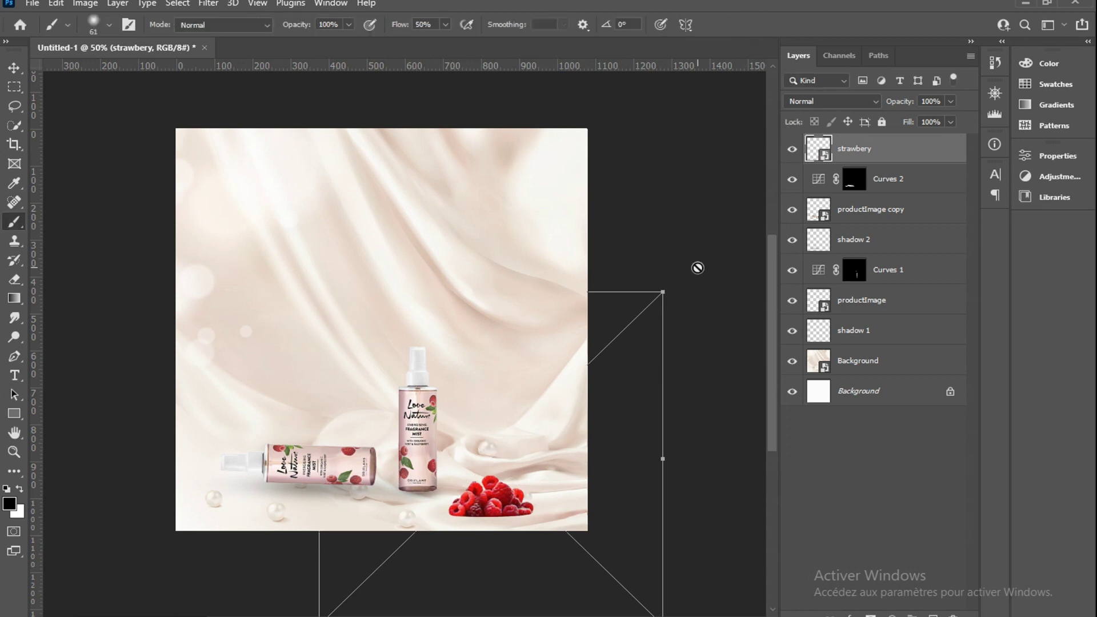
{"action": "key", "text": "ctrl+plus"}
{"action": "key", "text": "ctrl+plus"}
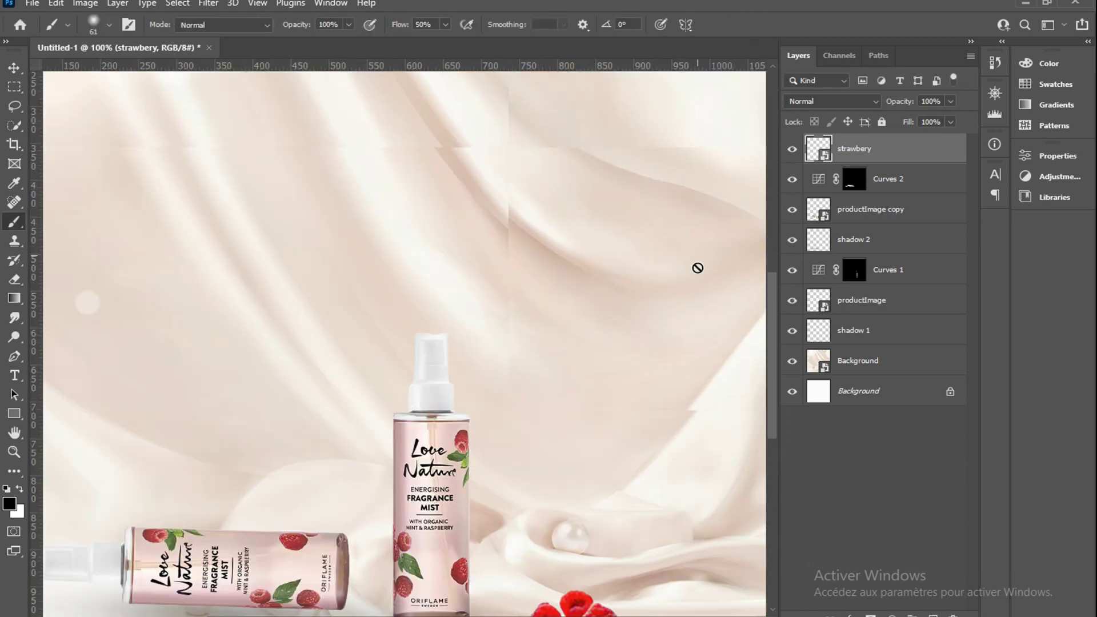
{"action": "scroll", "coordinate": [698, 268], "scroll_direction": "down", "scroll_amount": 3}
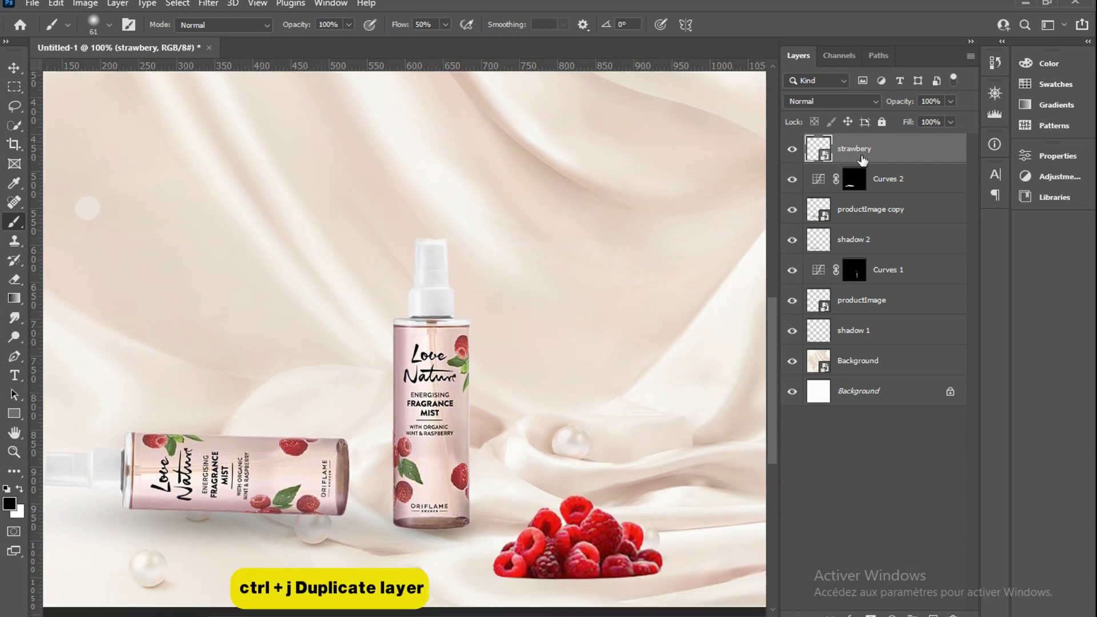
{"action": "key", "text": "ctrl+j"}
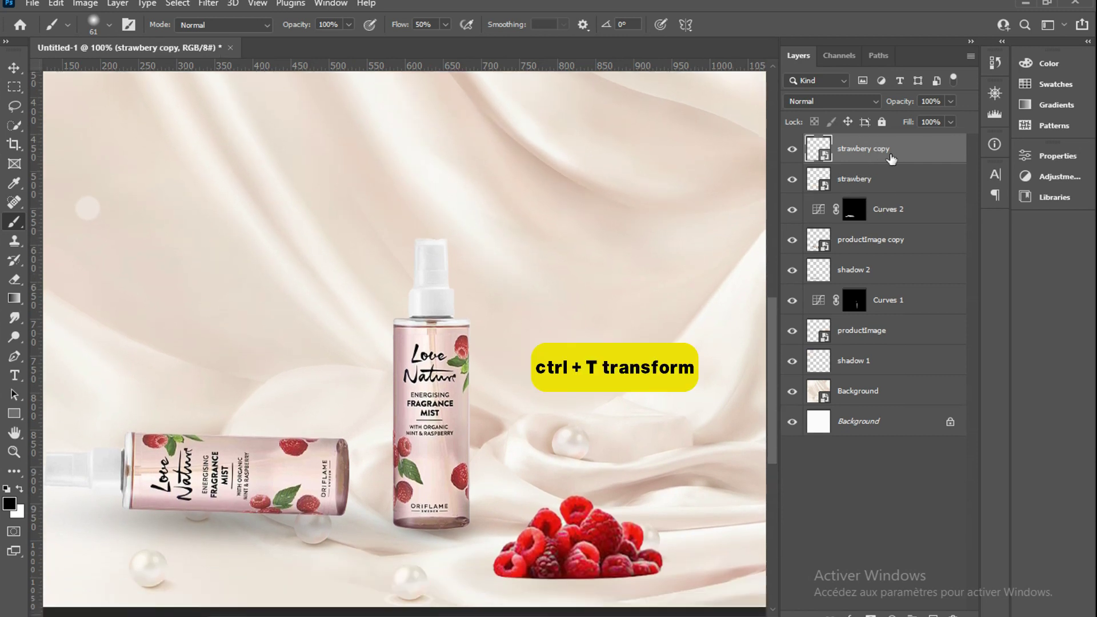
{"action": "key", "text": "ctrl+t"}
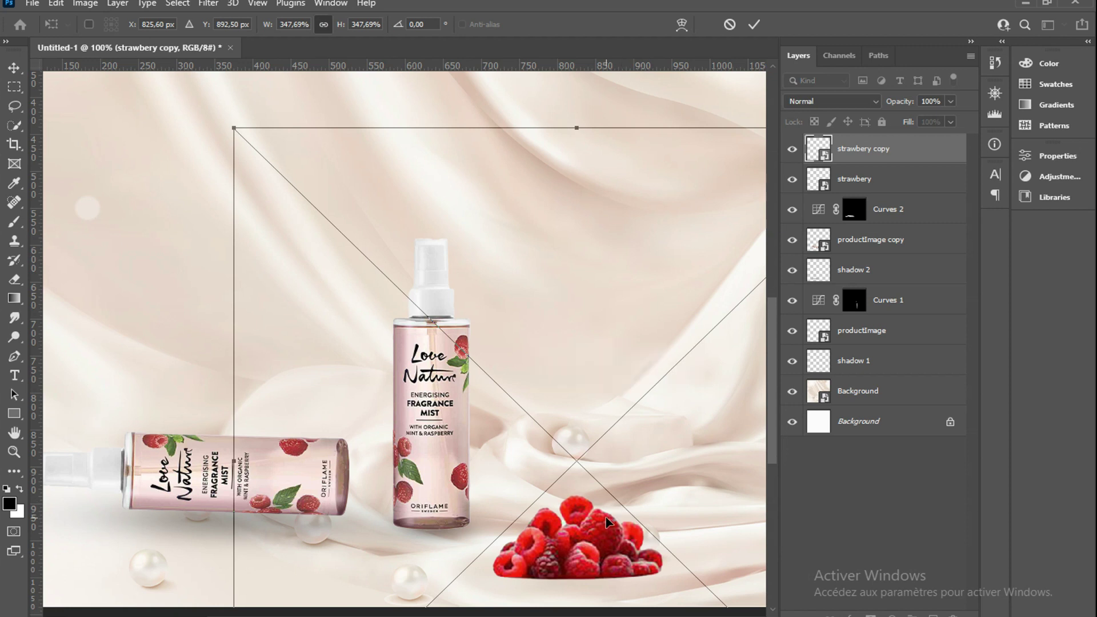
{"action": "right_click", "coordinate": [608, 516]}
{"action": "left_click", "coordinate": [642, 506]}
{"action": "scroll", "coordinate": [601, 540], "scroll_direction": "down", "scroll_amount": 2}
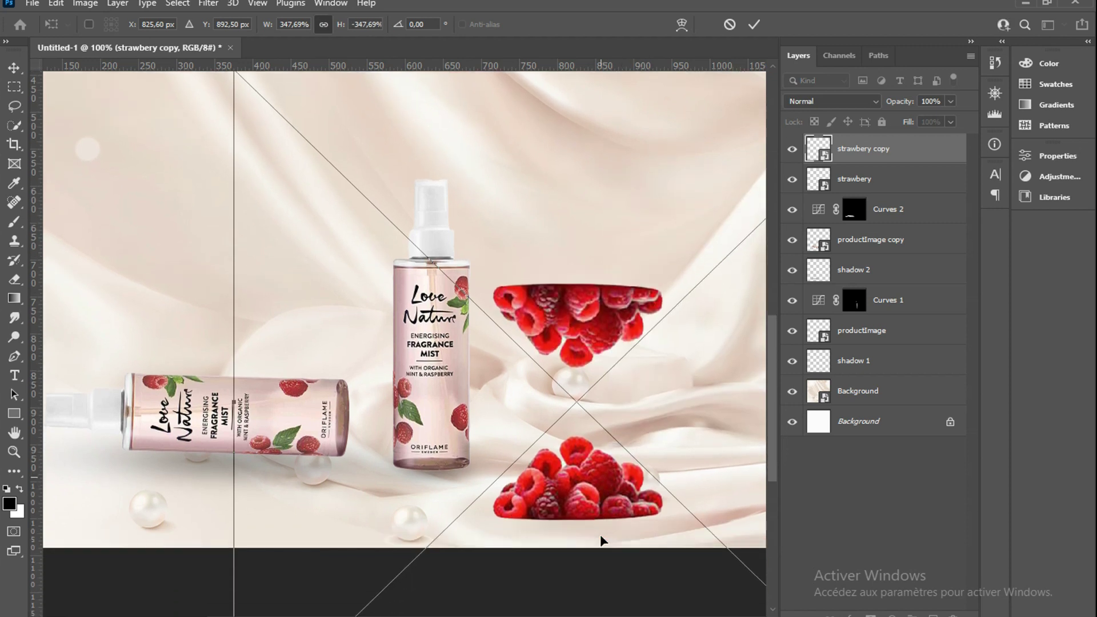
{"action": "left_click_drag", "start_coordinate": [594, 336], "coordinate": [595, 537]}
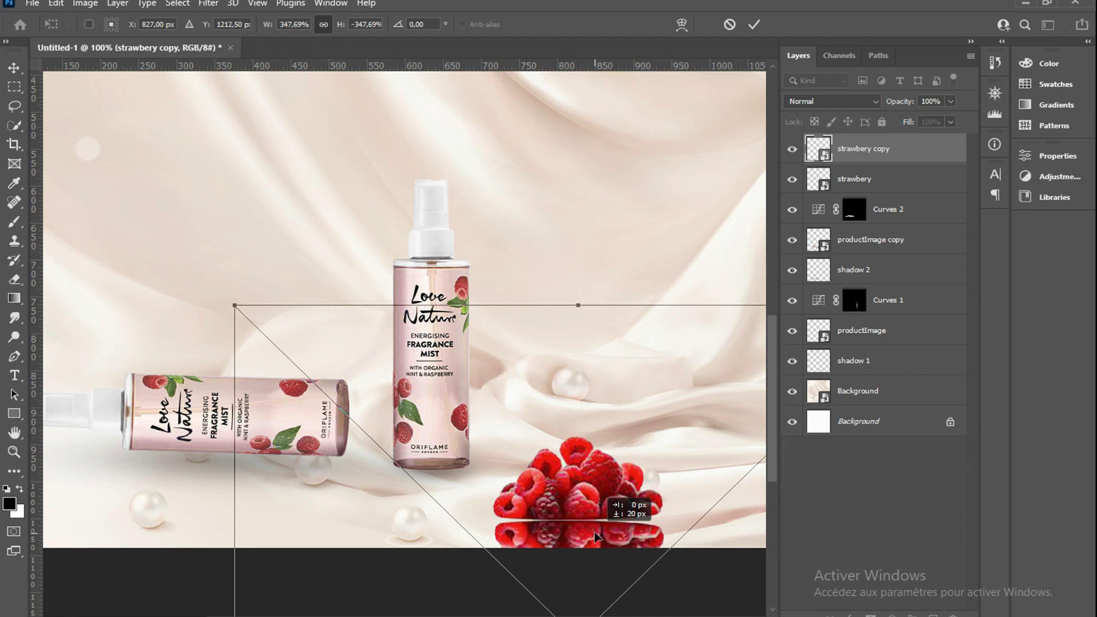
Step: Warp the reflection by raising its left and right corners, then apply
{"action": "right_click", "coordinate": [612, 534]}
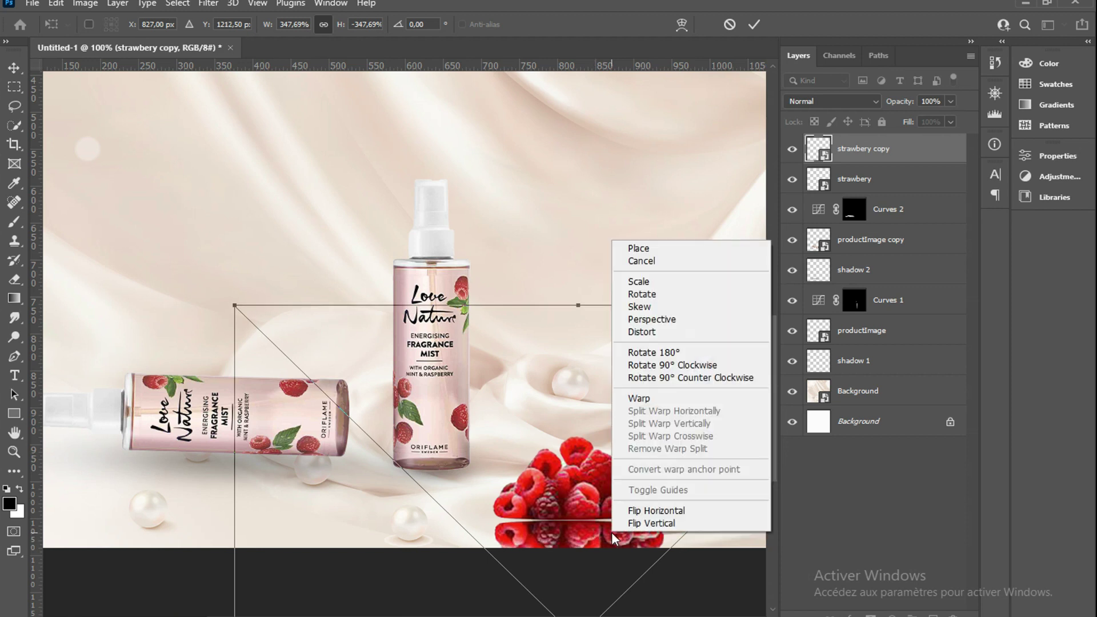
{"action": "left_click", "coordinate": [663, 397]}
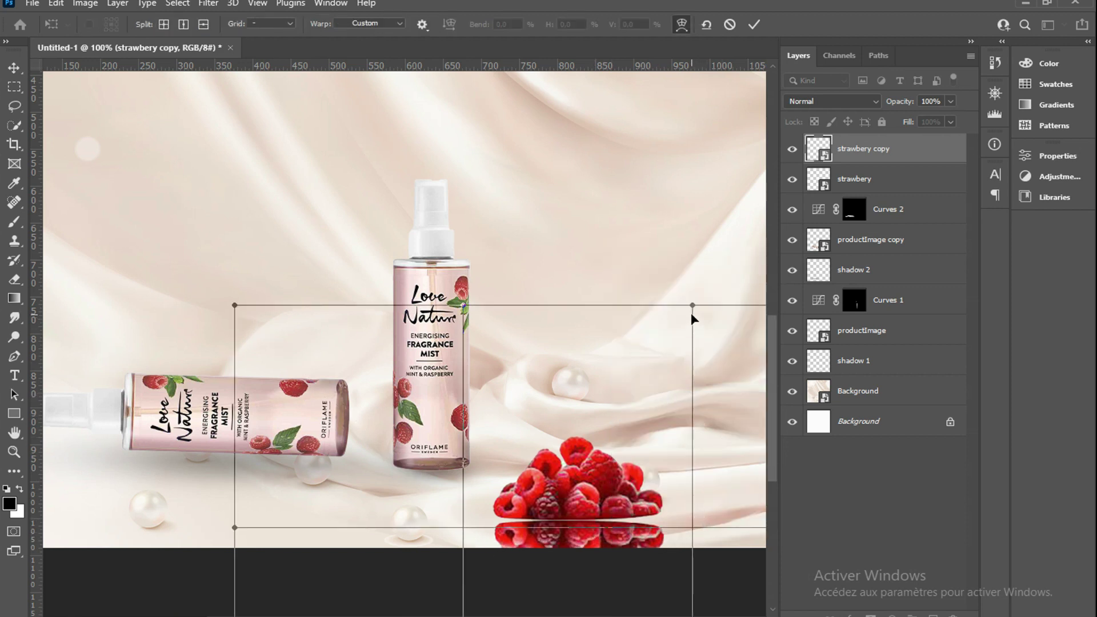
{"action": "left_click_drag", "start_coordinate": [694, 306], "coordinate": [694, 290]}
{"action": "scroll", "coordinate": [697, 429], "scroll_direction": "right", "scroll_amount": 2}
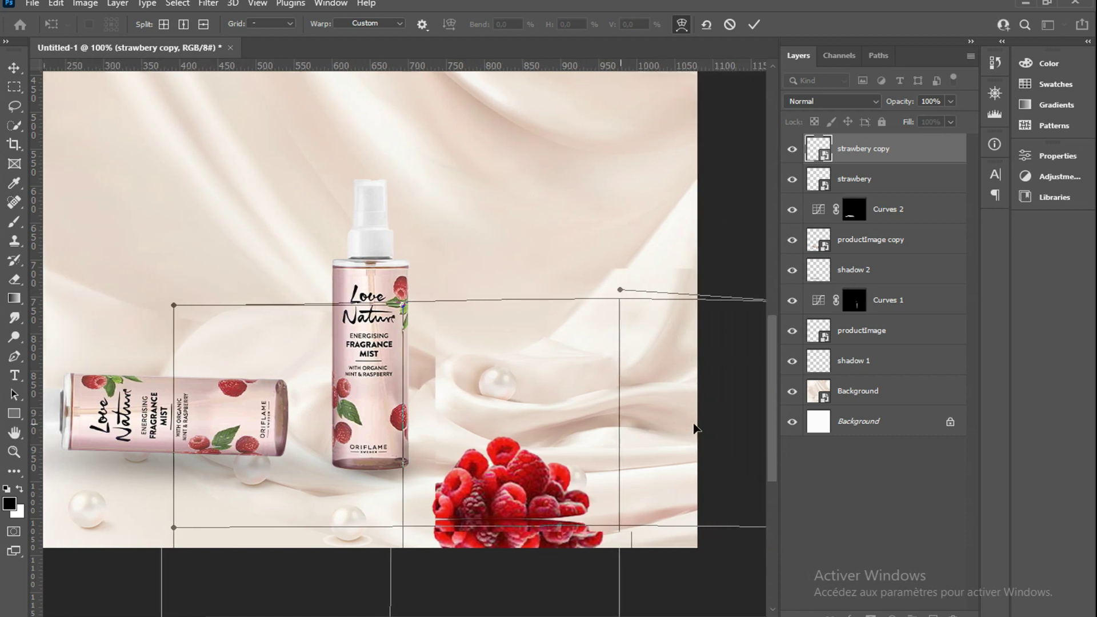
{"action": "scroll", "coordinate": [696, 429], "scroll_direction": "right", "scroll_amount": 2}
{"action": "scroll", "coordinate": [695, 428], "scroll_direction": "right", "scroll_amount": 2}
{"action": "mouse_move", "coordinate": [738, 306]}
{"action": "left_mouse_down"}
{"action": "mouse_move", "coordinate": [732, 148]}
{"action": "mouse_move", "coordinate": [732, 205]}
{"action": "left_mouse_up"}
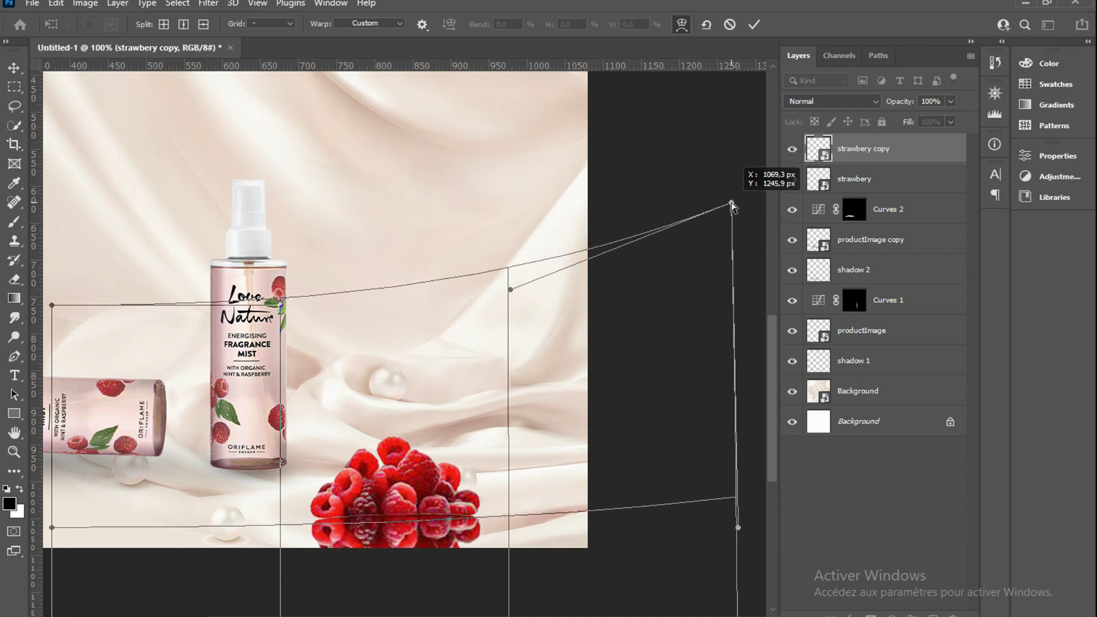
{"action": "scroll", "coordinate": [403, 294], "scroll_direction": "left", "scroll_amount": 3}
{"action": "scroll", "coordinate": [194, 343], "scroll_direction": "left", "scroll_amount": 3}
{"action": "scroll", "coordinate": [195, 343], "scroll_direction": "left", "scroll_amount": 1}
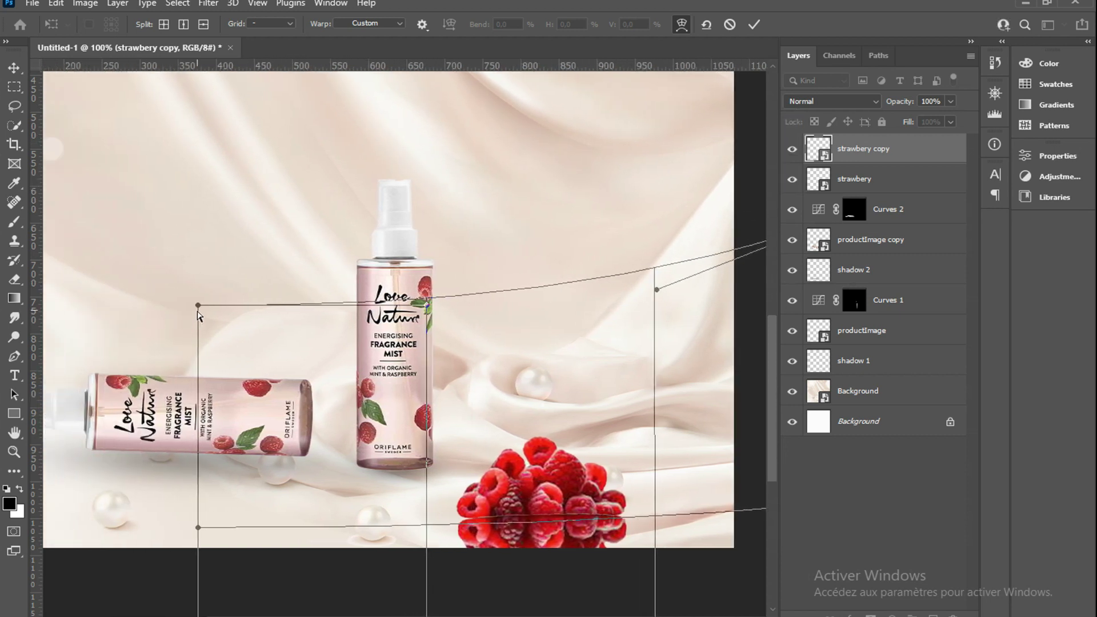
{"action": "left_click_drag", "start_coordinate": [199, 307], "coordinate": [195, 236]}
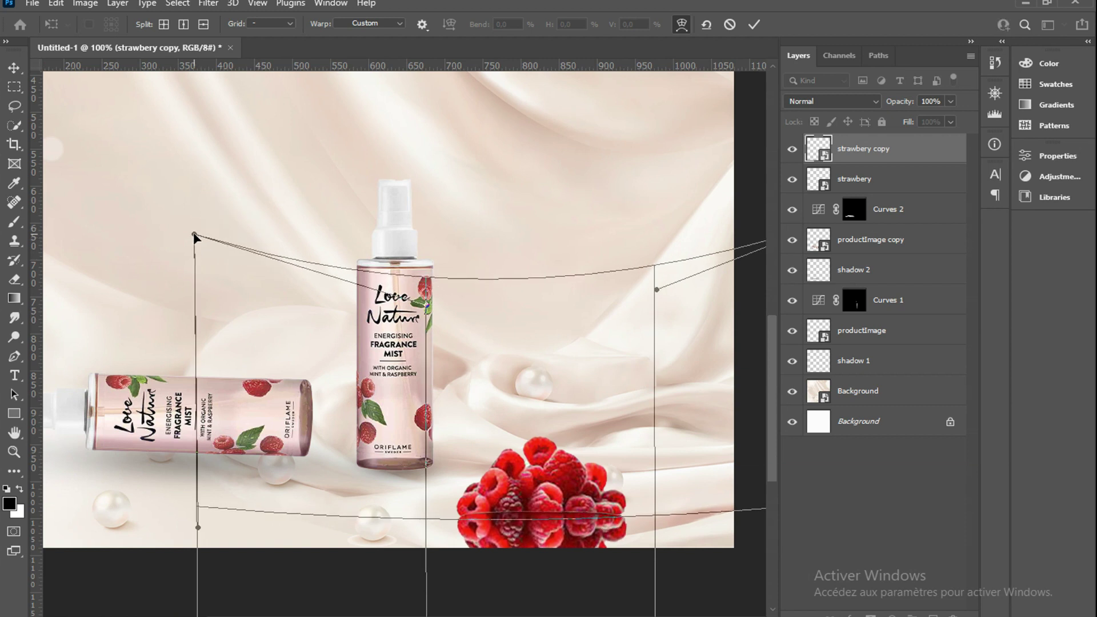
{"action": "left_click", "coordinate": [750, 26]}
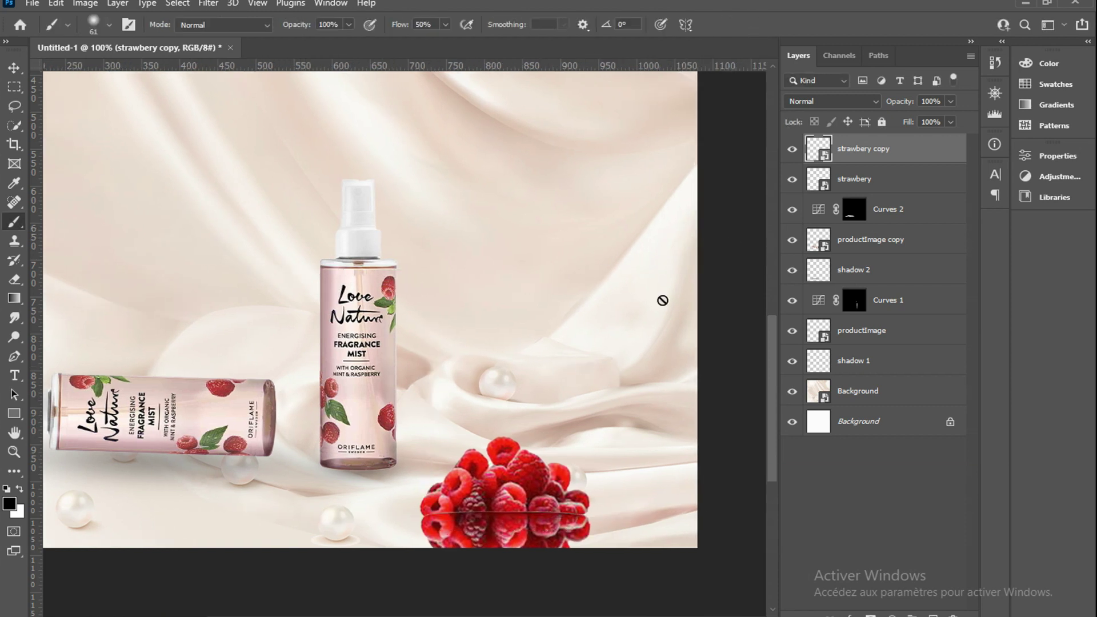
Step: Lower the reflection's fill to 24% and compare it, then select the original strawbery layer
{"action": "left_click", "coordinate": [950, 122]}
{"action": "left_click_drag", "start_coordinate": [950, 140], "coordinate": [904, 140]}
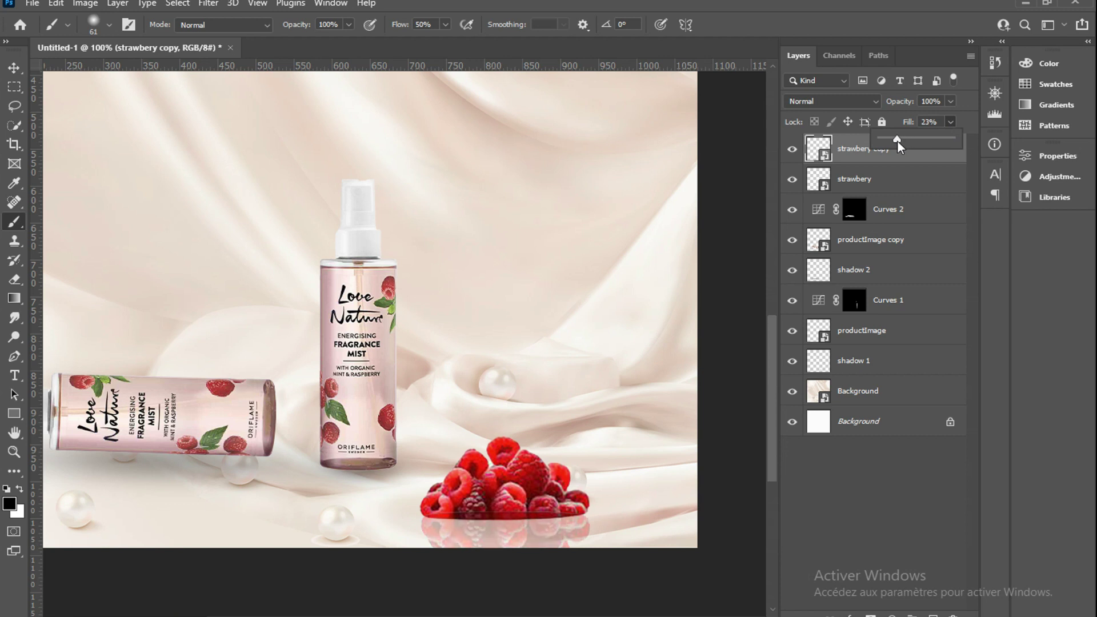
{"action": "left_click", "coordinate": [793, 149]}
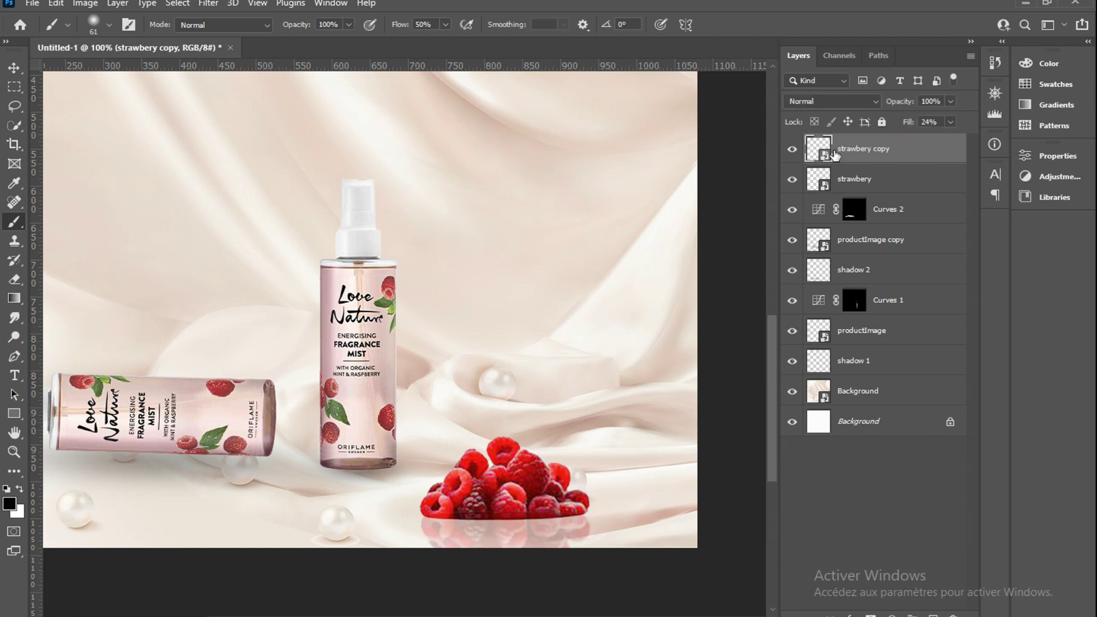
{"action": "left_click", "coordinate": [876, 181]}
Step: Create a new layer below strawbery with a soft grey shadow moved under the raspberries
{"action": "key", "text": "ctrl+shift+alt+n"}
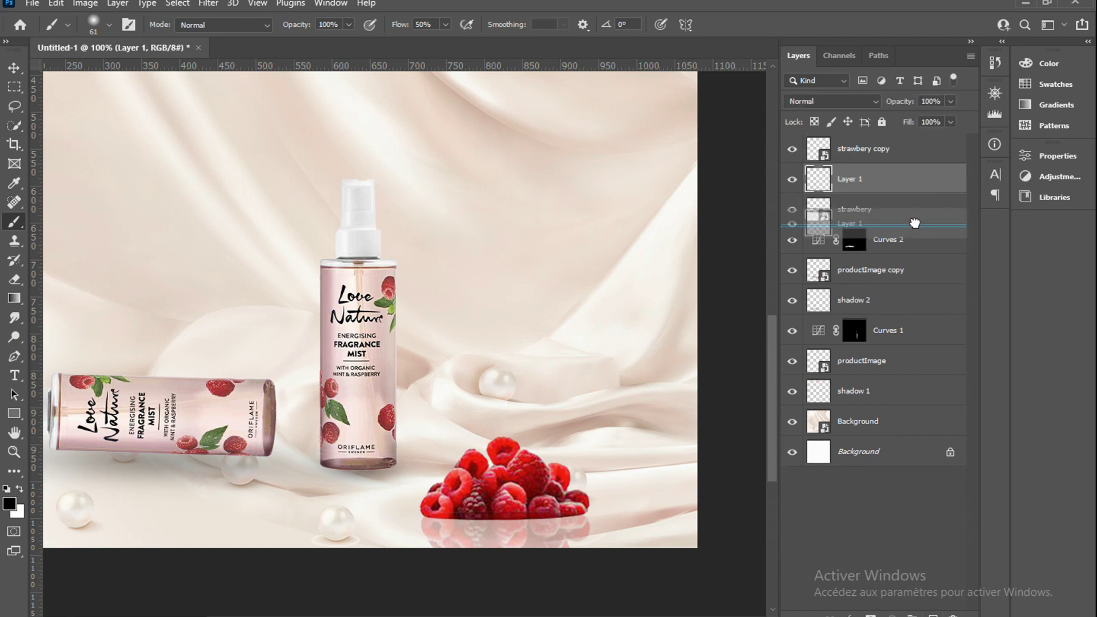
{"action": "left_click_drag", "start_coordinate": [919, 181], "coordinate": [861, 215]}
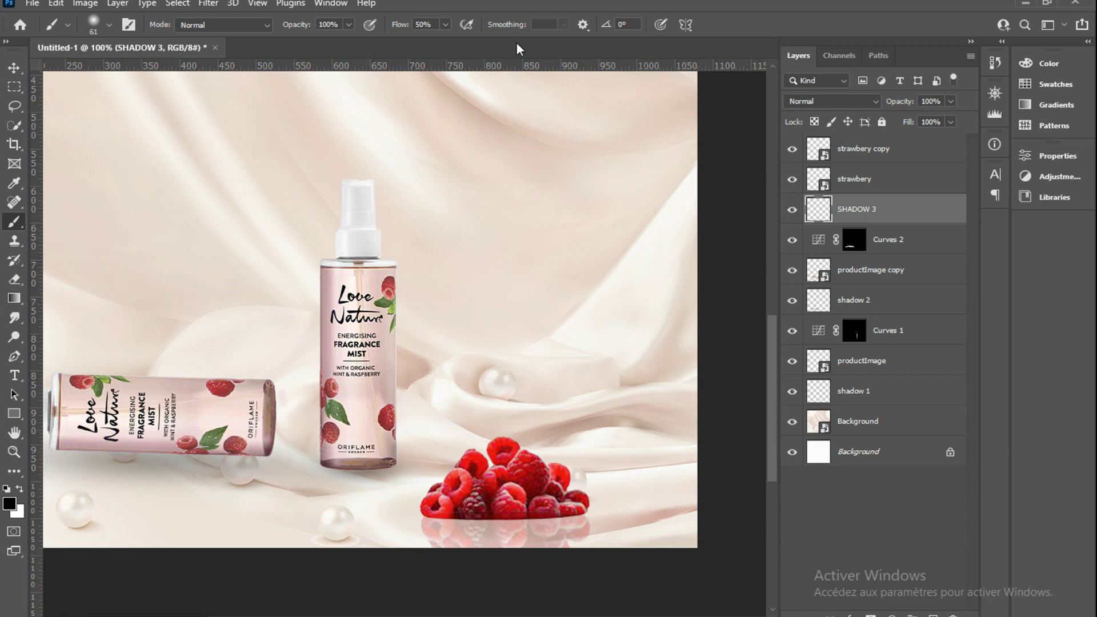
{"action": "left_click", "coordinate": [383, 516]}
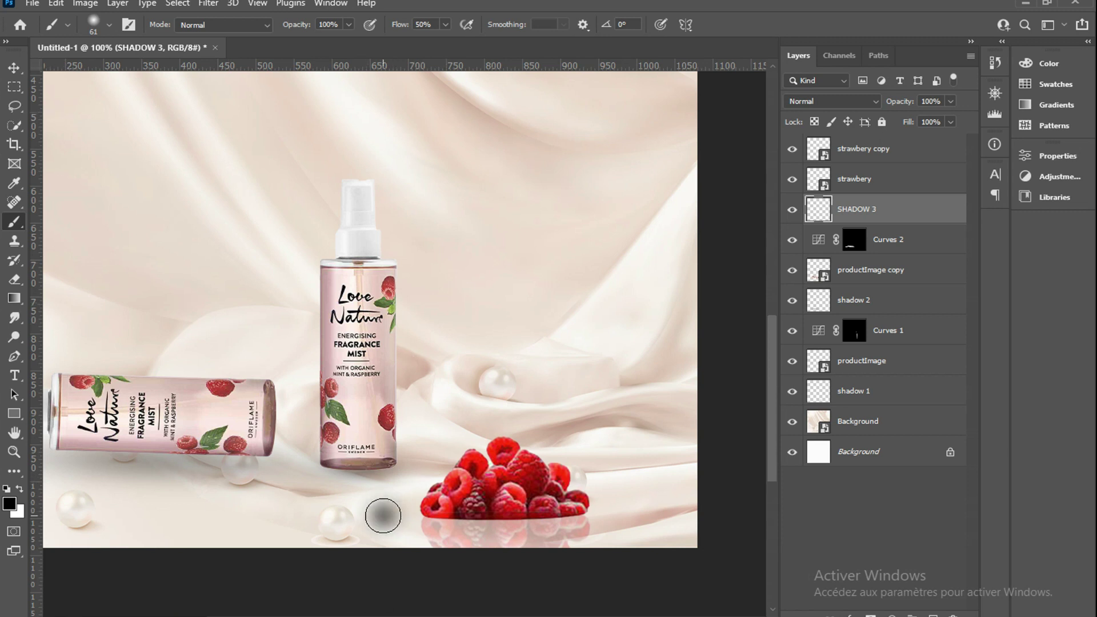
{"action": "key", "text": "ctrl+t"}
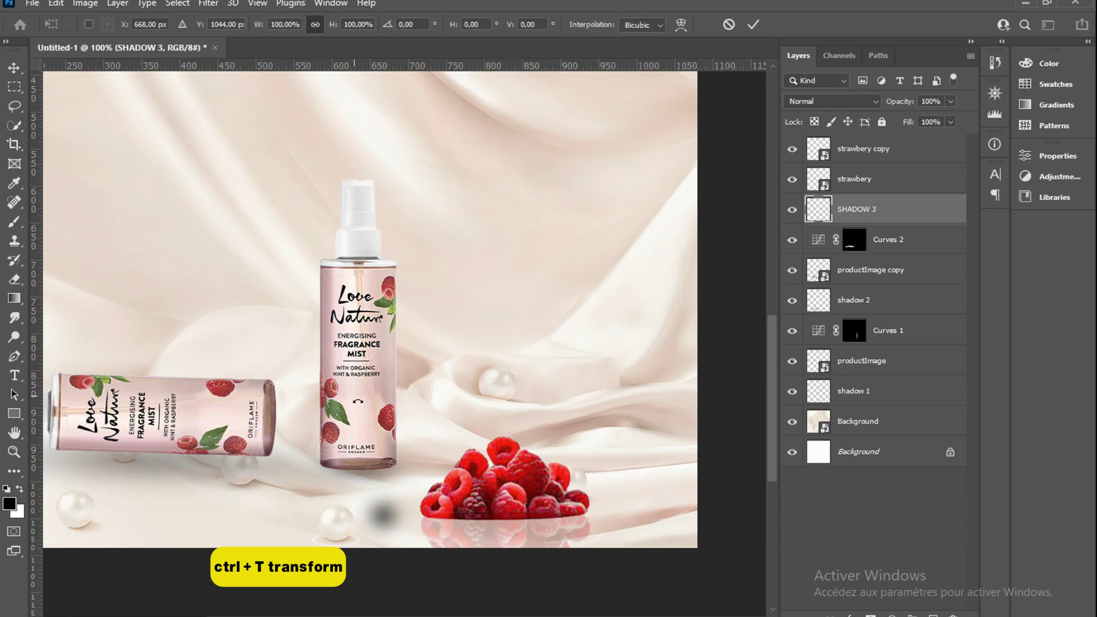
{"action": "mouse_move", "coordinate": [383, 525]}
{"action": "left_mouse_down"}
{"action": "mouse_move", "coordinate": [537, 507]}
{"action": "mouse_move", "coordinate": [571, 461]}
{"action": "left_mouse_up"}
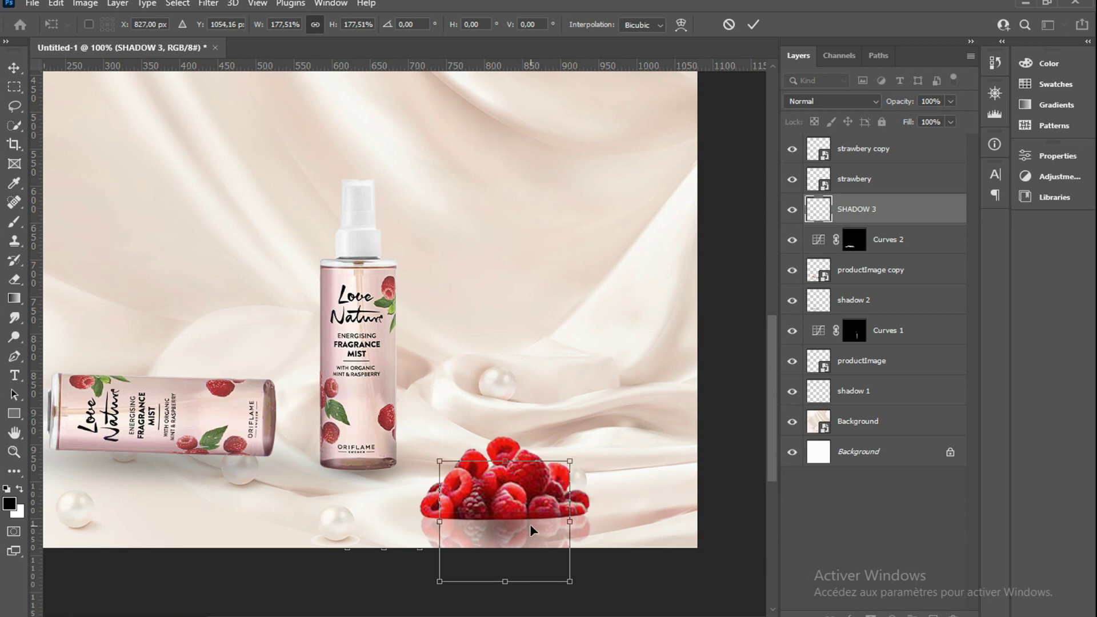
Step: Switch the shadow transform to Perspective and stretch its sides outward
{"action": "scroll", "coordinate": [530, 523], "scroll_direction": "up", "scroll_amount": 1}
{"action": "scroll", "coordinate": [530, 524], "scroll_direction": "up", "scroll_amount": 1}
{"action": "scroll", "coordinate": [530, 523], "scroll_direction": "up", "scroll_amount": 1}
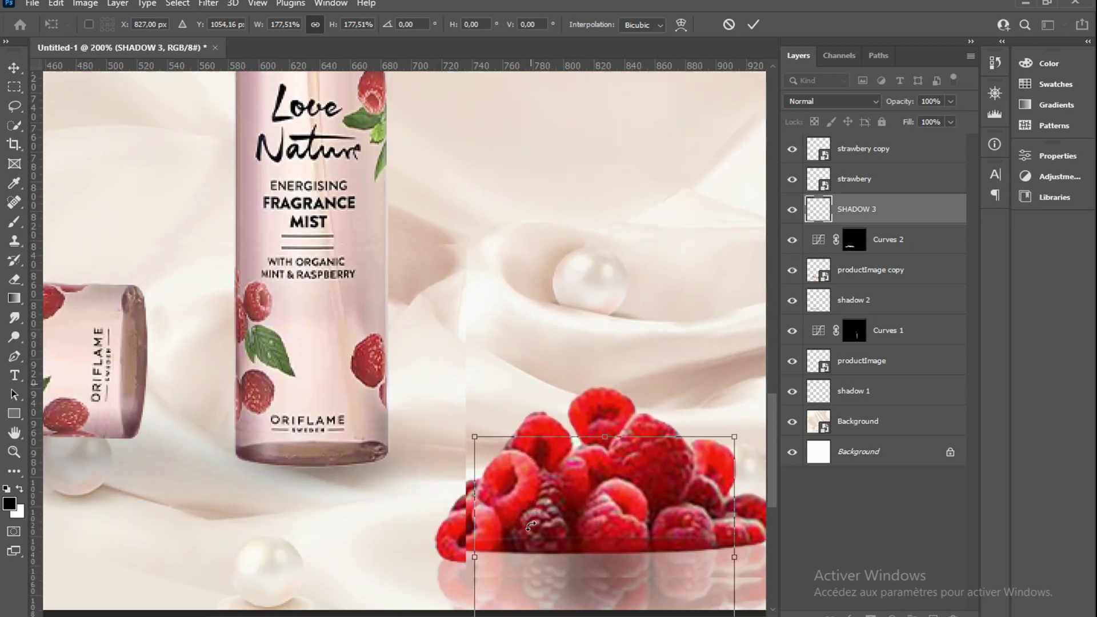
{"action": "scroll", "coordinate": [529, 523], "scroll_direction": "up", "scroll_amount": 1}
{"action": "right_click", "coordinate": [543, 526]}
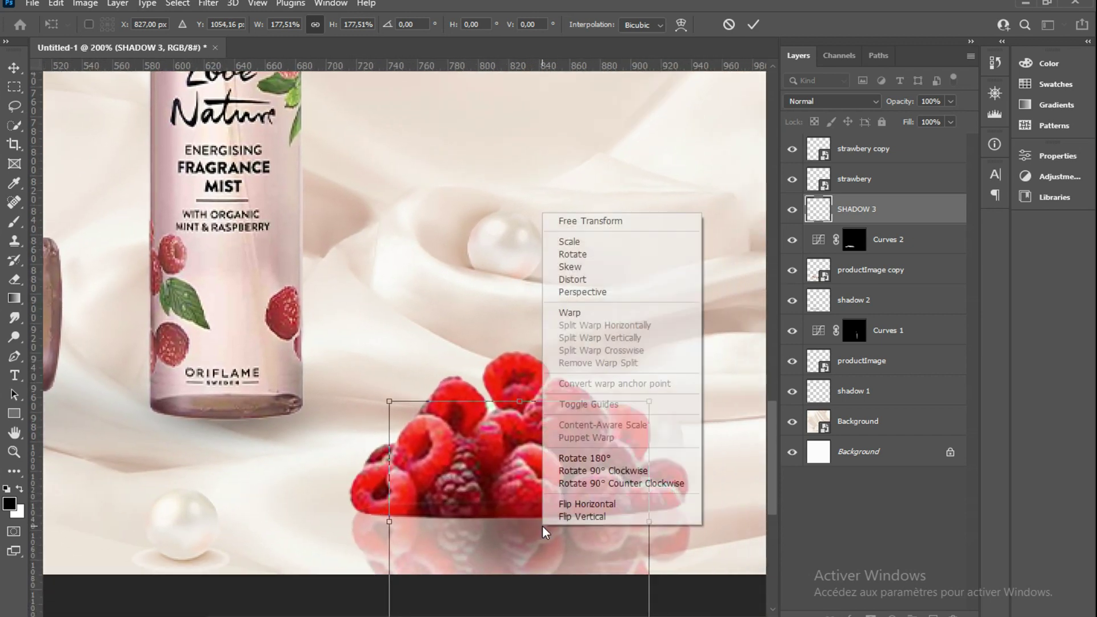
{"action": "left_click", "coordinate": [611, 293]}
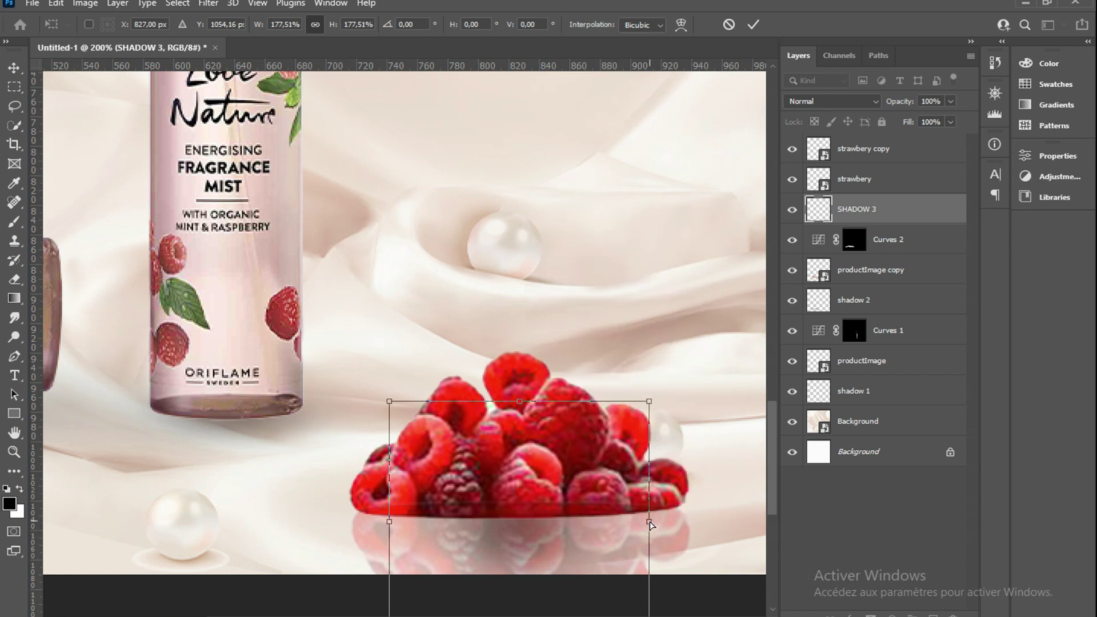
{"action": "left_click_drag", "start_coordinate": [651, 524], "coordinate": [764, 522]}
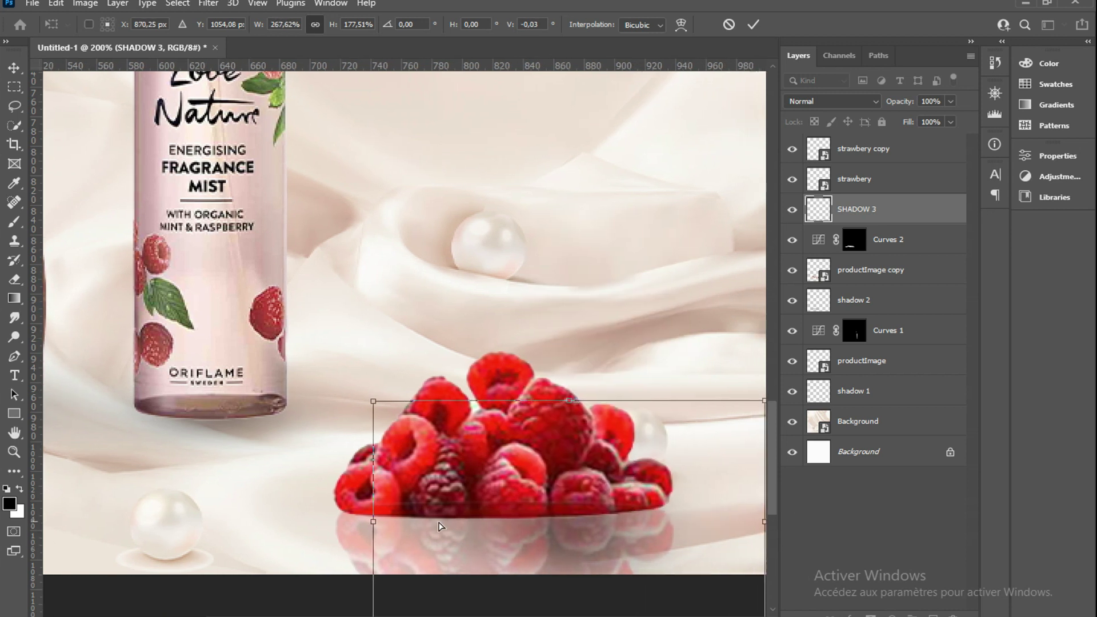
{"action": "left_click_drag", "start_coordinate": [373, 523], "coordinate": [110, 535]}
{"action": "left_click_drag", "start_coordinate": [185, 535], "coordinate": [150, 534]}
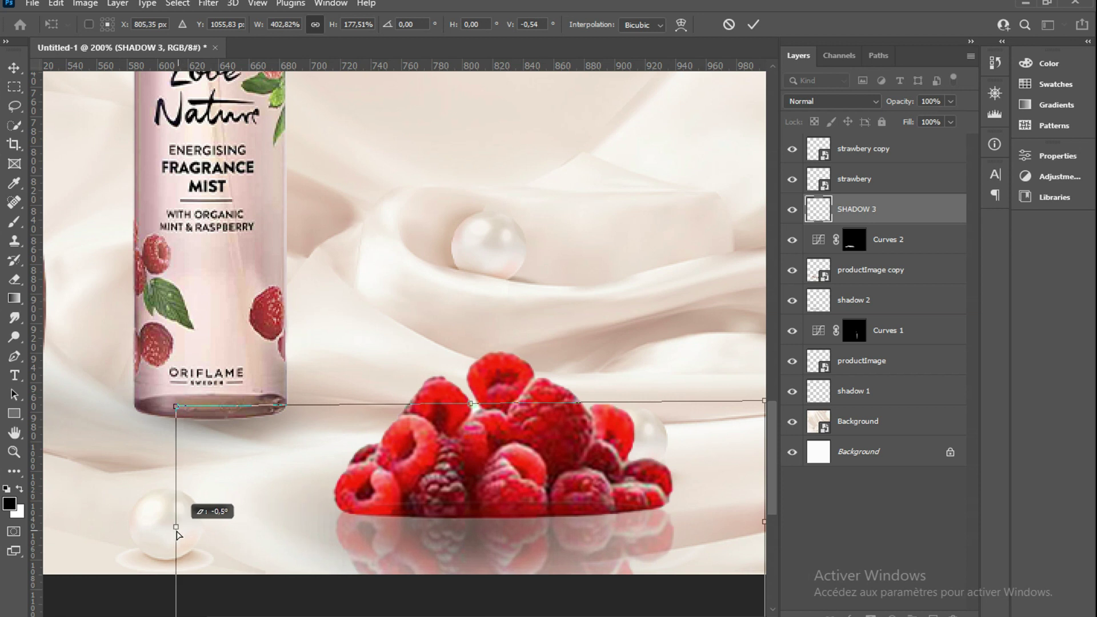
Step: Widen the shadow further to about 497%, flatten its bottom, and commit
{"action": "scroll", "coordinate": [328, 540], "scroll_direction": "right", "scroll_amount": 3}
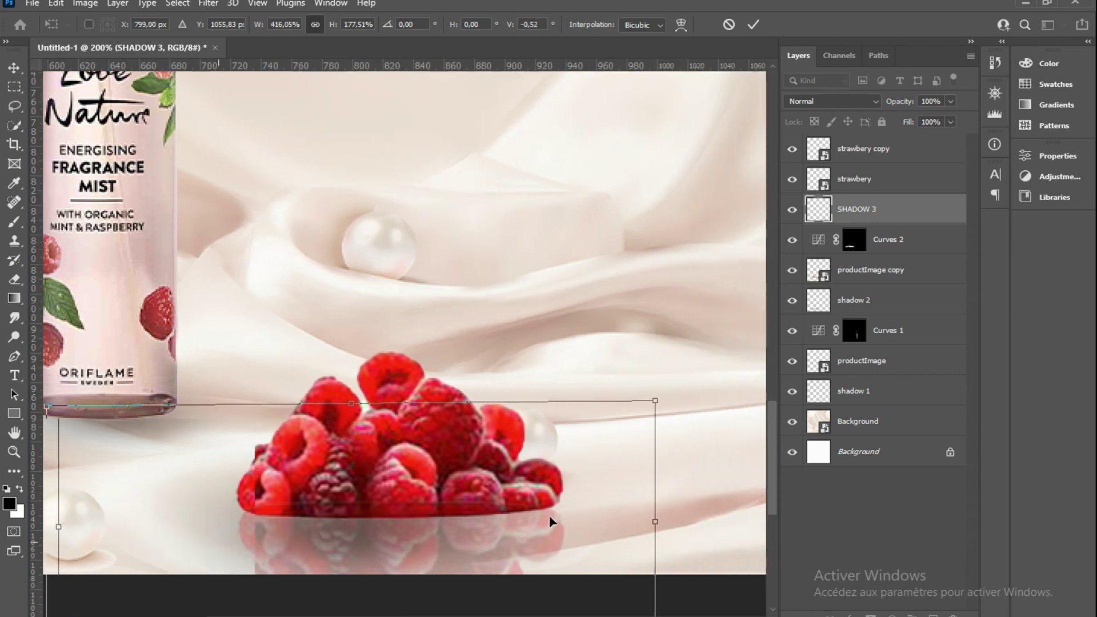
{"action": "left_click_drag", "start_coordinate": [621, 522], "coordinate": [736, 526]}
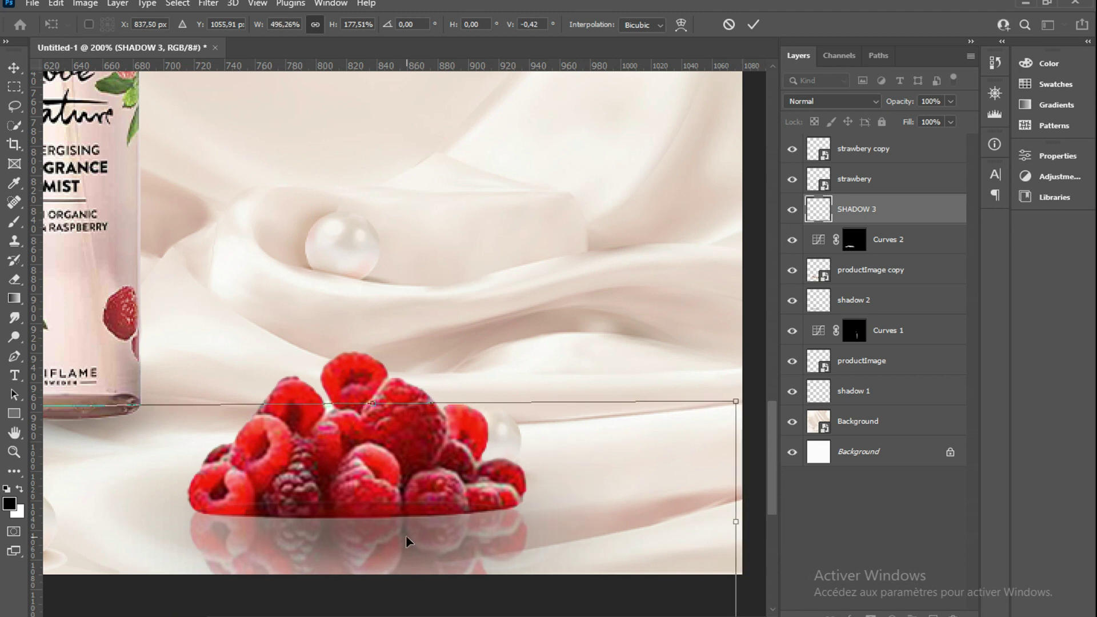
{"action": "scroll", "coordinate": [406, 534], "scroll_direction": "down", "scroll_amount": 1}
{"action": "scroll", "coordinate": [314, 503], "scroll_direction": "left", "scroll_amount": 2}
{"action": "scroll", "coordinate": [220, 484], "scroll_direction": "left", "scroll_amount": 2}
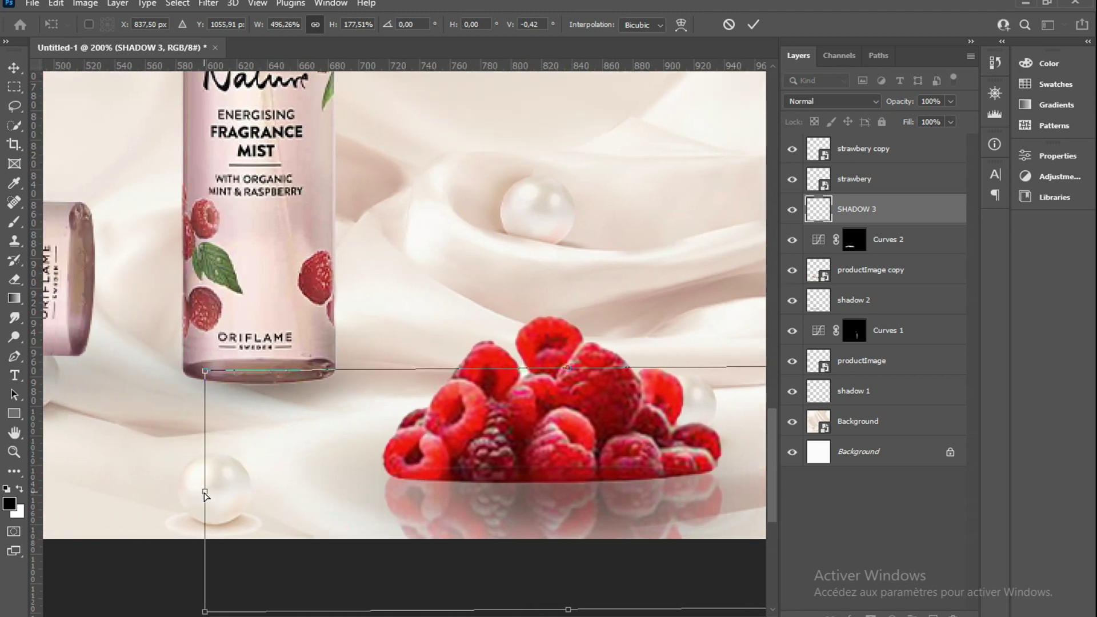
{"action": "left_click_drag", "start_coordinate": [205, 496], "coordinate": [203, 486]}
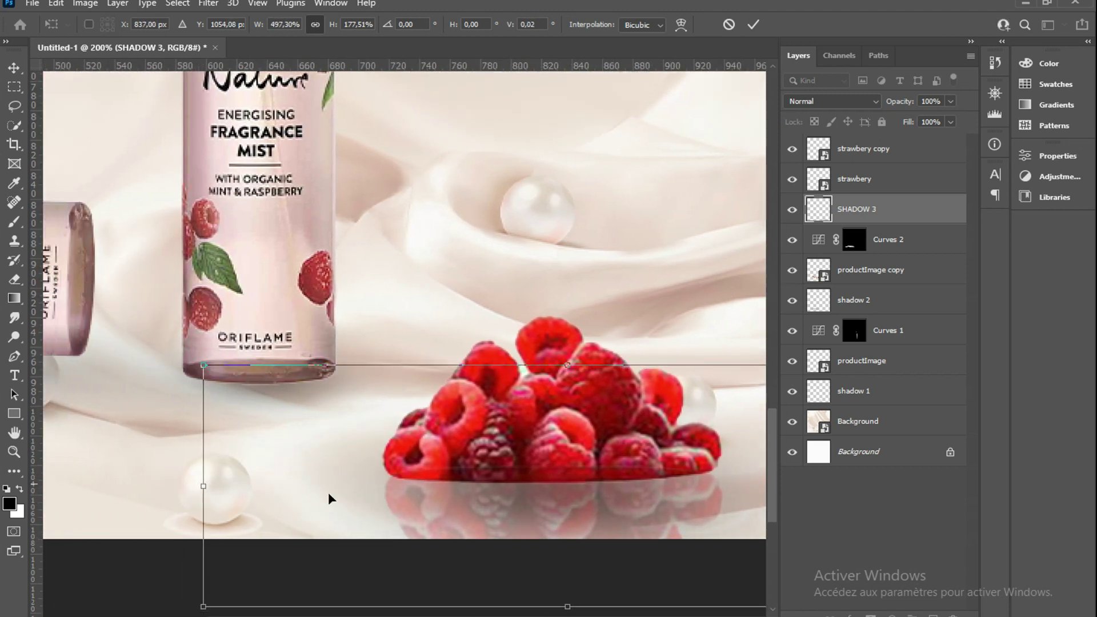
{"action": "left_click_drag", "start_coordinate": [569, 608], "coordinate": [571, 562]}
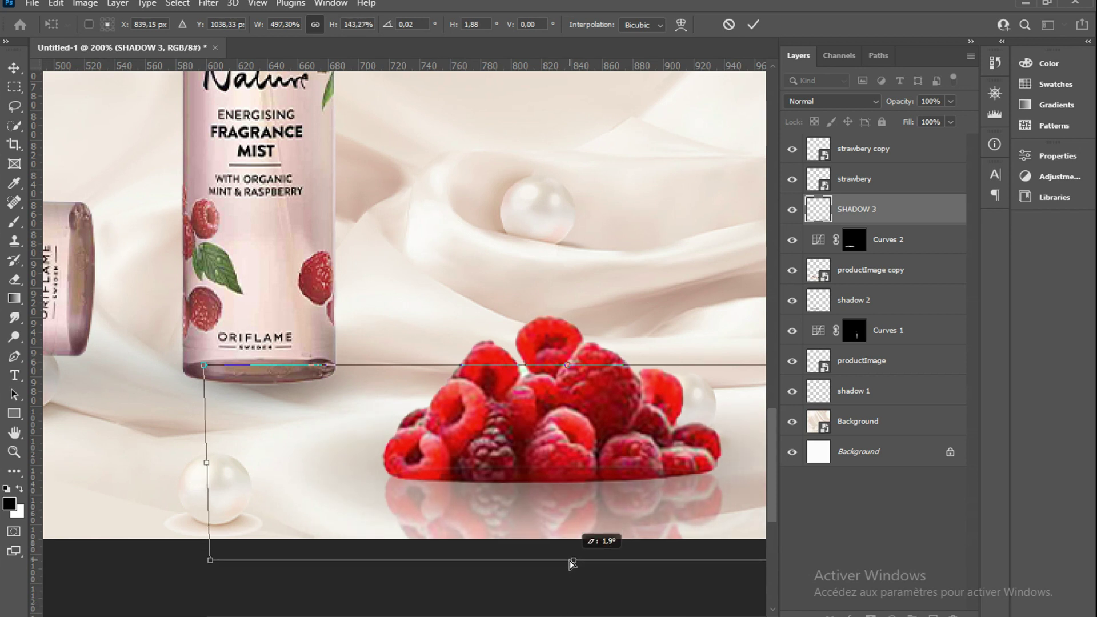
{"action": "scroll", "coordinate": [571, 562], "scroll_direction": "right", "scroll_amount": 2}
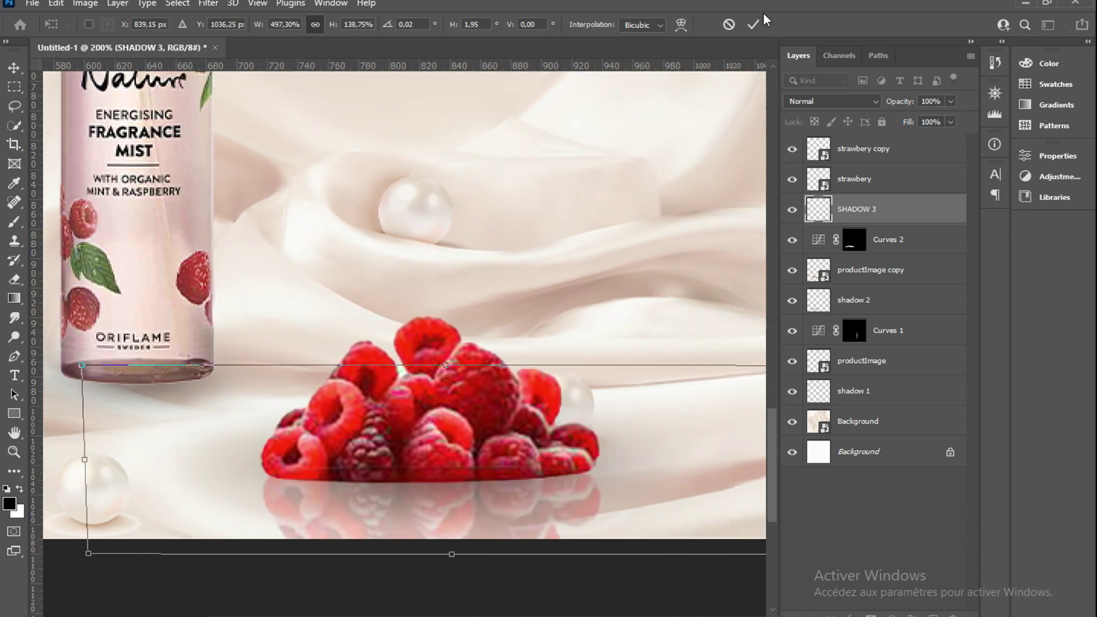
{"action": "left_click", "coordinate": [754, 24]}
Step: Toggle SHADOW 3's visibility several times to compare the reflection
{"action": "left_click", "coordinate": [793, 210]}
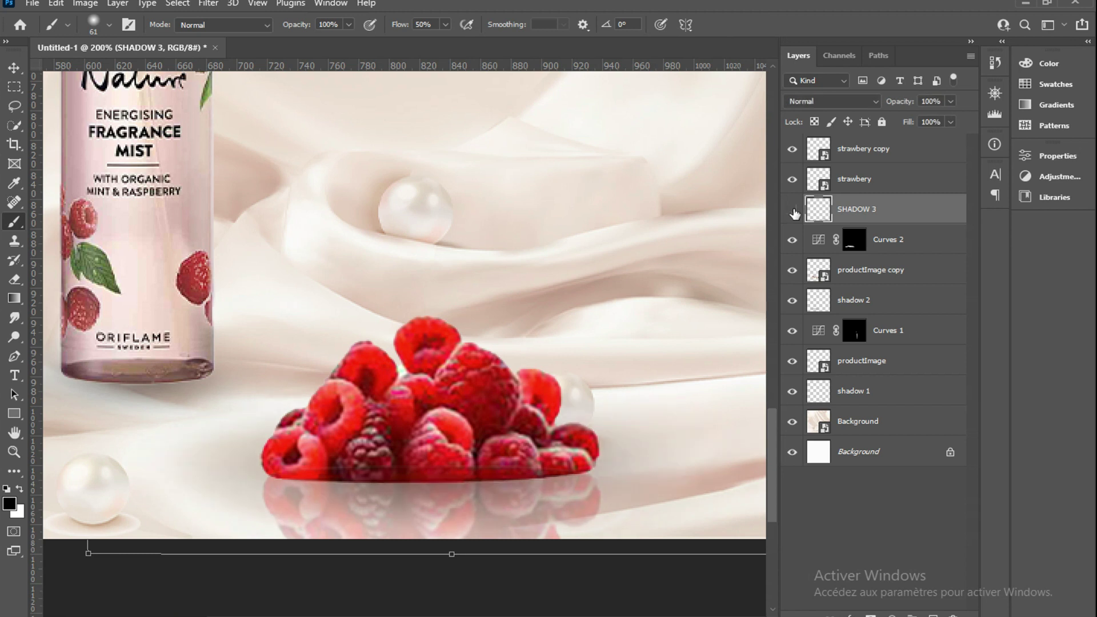
{"action": "left_click", "coordinate": [792, 210]}
{"action": "left_click", "coordinate": [792, 210]}
{"action": "left_click", "coordinate": [792, 210]}
{"action": "left_click", "coordinate": [792, 210]}
Step: Add a layer mask to SHADOW 3 and softly paint away the shadow left of the raspberries
{"action": "left_click", "coordinate": [871, 614]}
{"action": "key", "text": "x"}
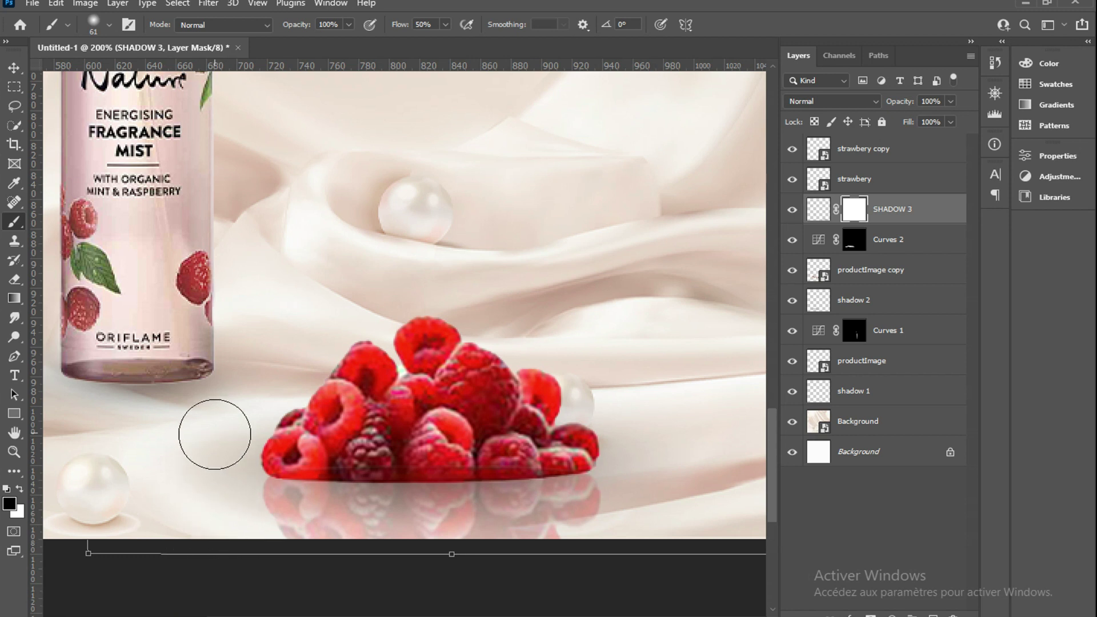
{"action": "left_click_drag", "start_coordinate": [214, 435], "coordinate": [221, 446]}
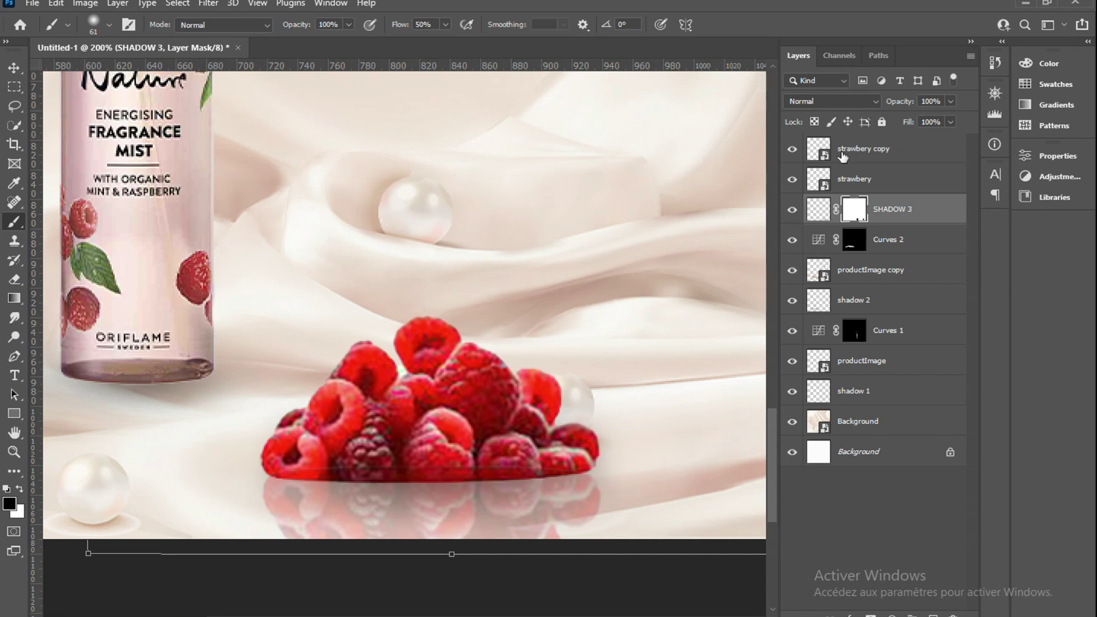
{"action": "left_click", "coordinate": [793, 209]}
Step: Zoom in closely on the bottle label and select the Move tool
{"action": "key", "text": "ctrl+minus"}
{"action": "key", "text": "ctrl+minus"}
{"action": "key", "text": "ctrl+minus"}
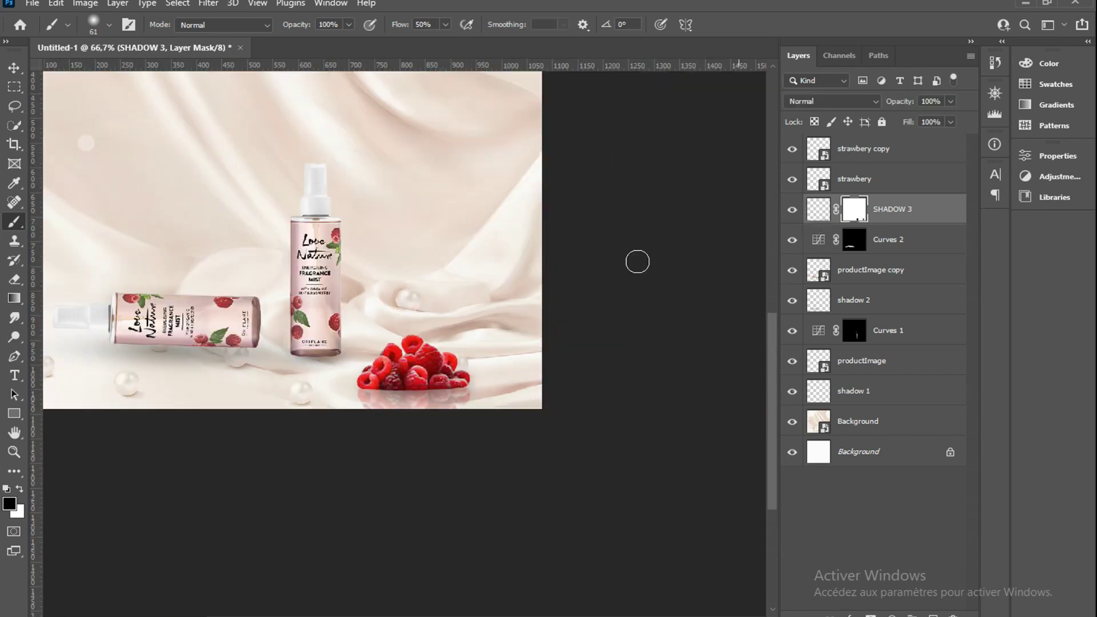
{"action": "scroll", "coordinate": [492, 288], "scroll_direction": "up", "scroll_amount": 5}
{"action": "scroll", "coordinate": [492, 288], "scroll_direction": "left", "scroll_amount": 5}
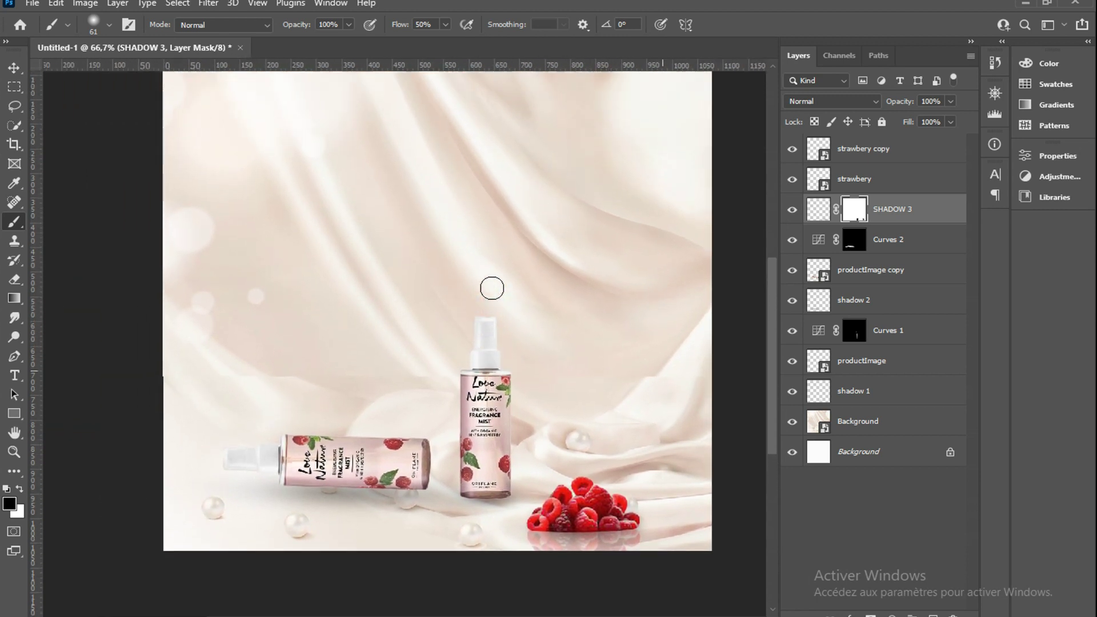
{"action": "scroll", "coordinate": [492, 289], "scroll_direction": "up", "scroll_amount": 1}
{"action": "scroll", "coordinate": [492, 289], "scroll_direction": "right", "scroll_amount": 1}
{"action": "key", "text": "ctrl+plus"}
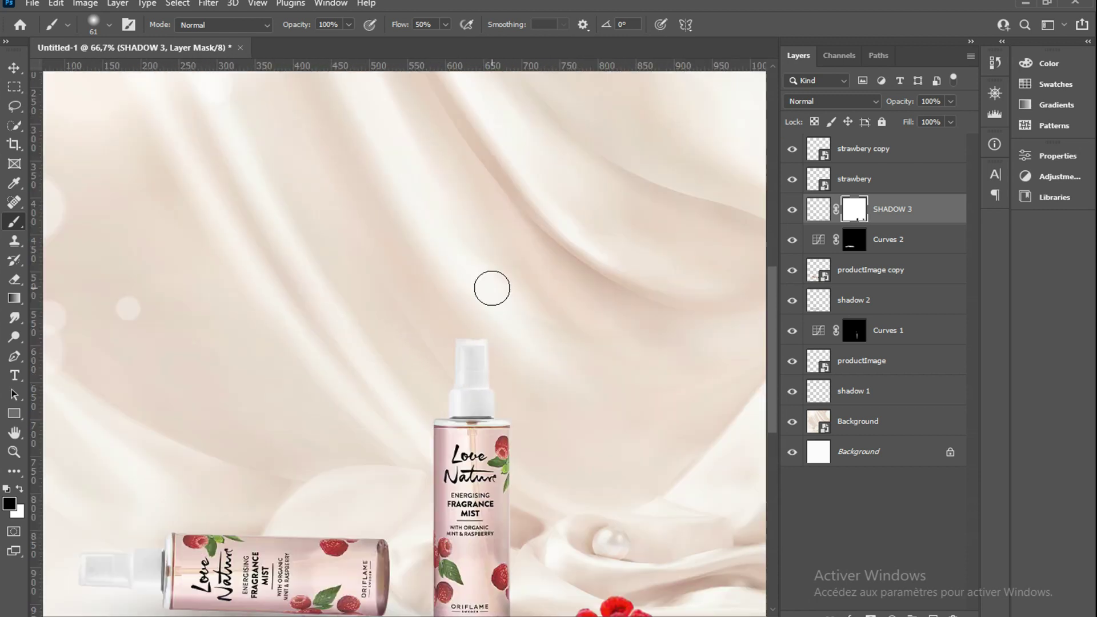
{"action": "scroll", "coordinate": [492, 288], "scroll_direction": "down", "scroll_amount": 1}
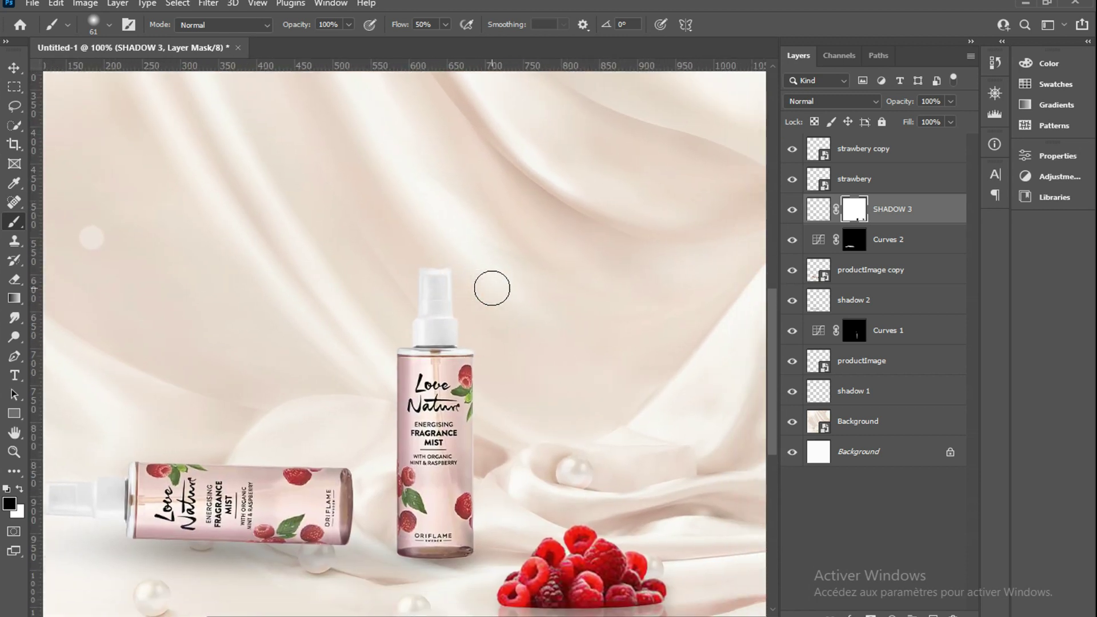
{"action": "key", "text": "ctrl+plus"}
{"action": "scroll", "coordinate": [492, 289], "scroll_direction": "down", "scroll_amount": 1}
{"action": "scroll", "coordinate": [492, 289], "scroll_direction": "down", "scroll_amount": 1}
{"action": "scroll", "coordinate": [492, 284], "scroll_direction": "down", "scroll_amount": 1}
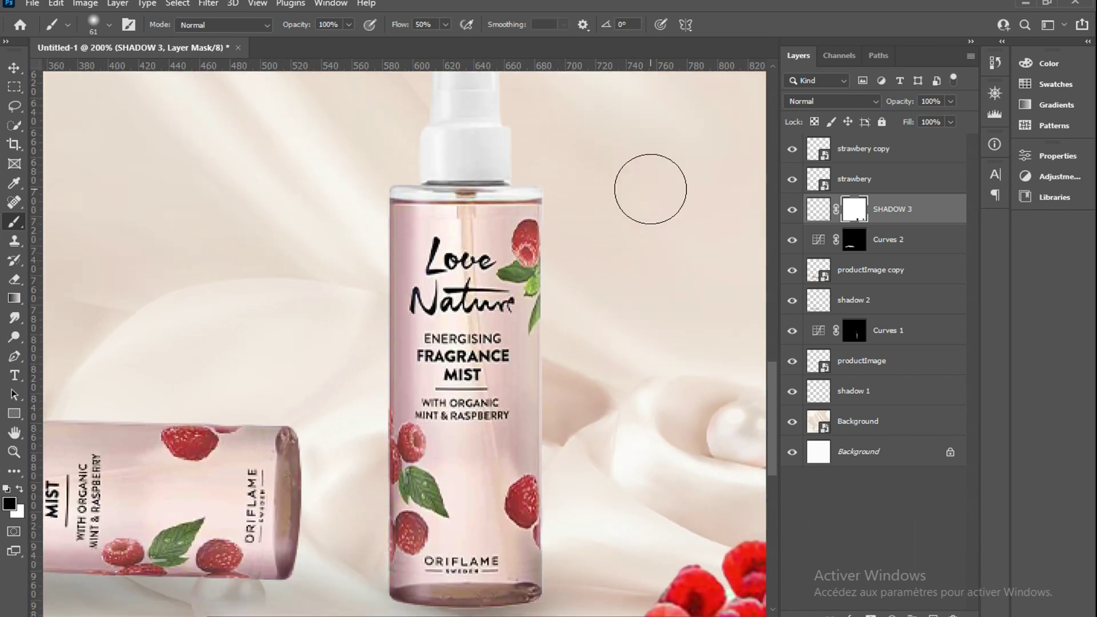
{"action": "left_click", "coordinate": [12, 68]}
Step: Place the pngtree water-droplets image embedded above productImage
{"action": "left_click", "coordinate": [477, 377]}
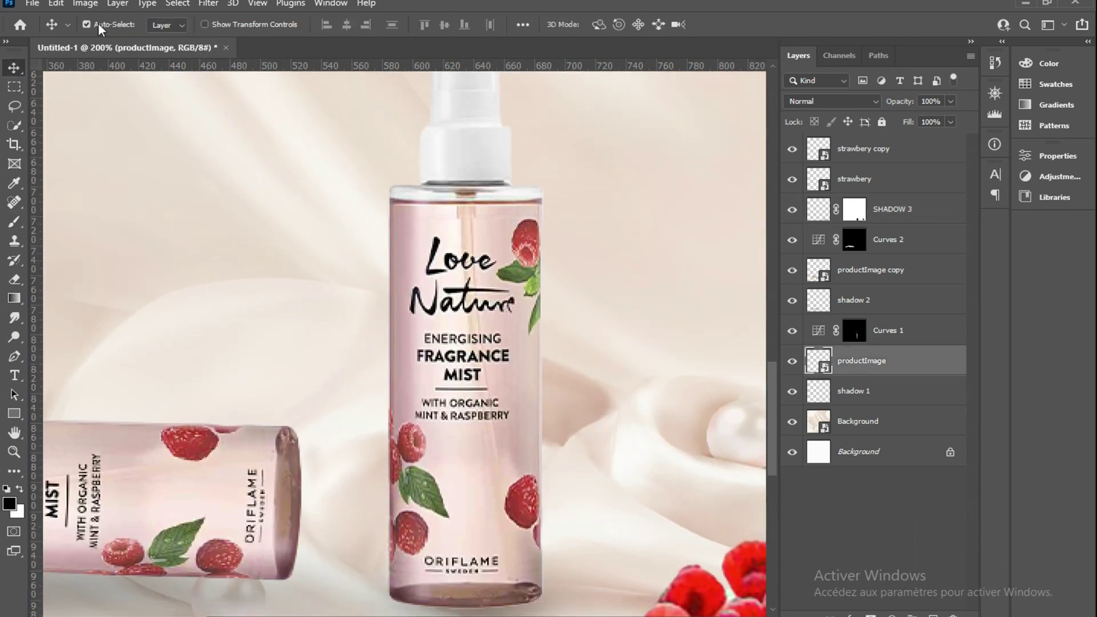
{"action": "left_click", "coordinate": [32, 3]}
{"action": "left_click", "coordinate": [106, 324]}
{"action": "left_click", "coordinate": [428, 136]}
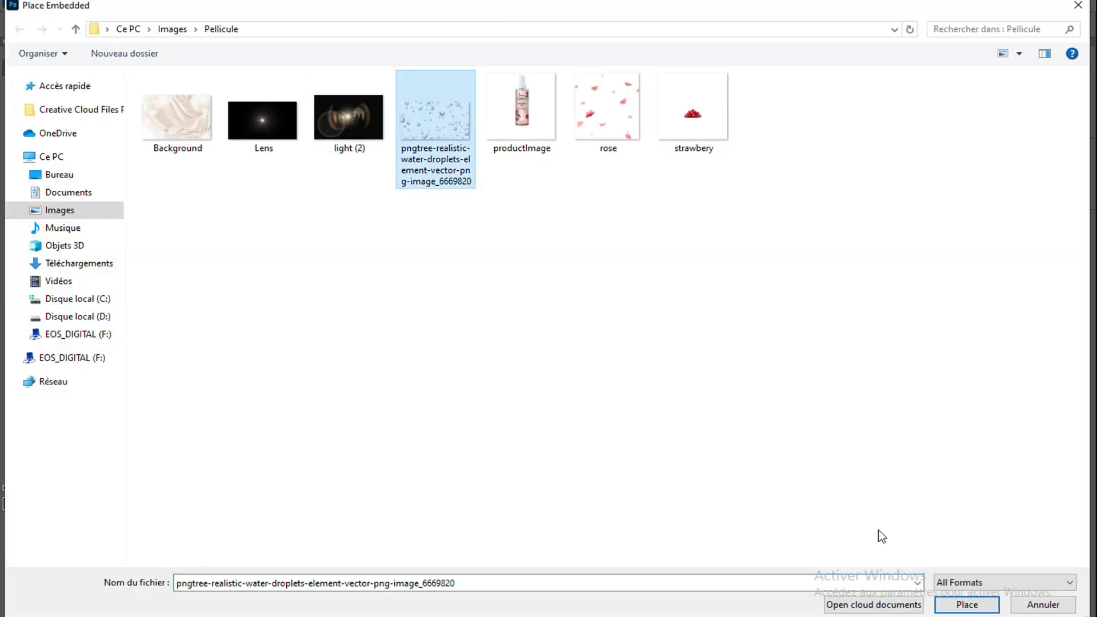
{"action": "left_click", "coordinate": [969, 604]}
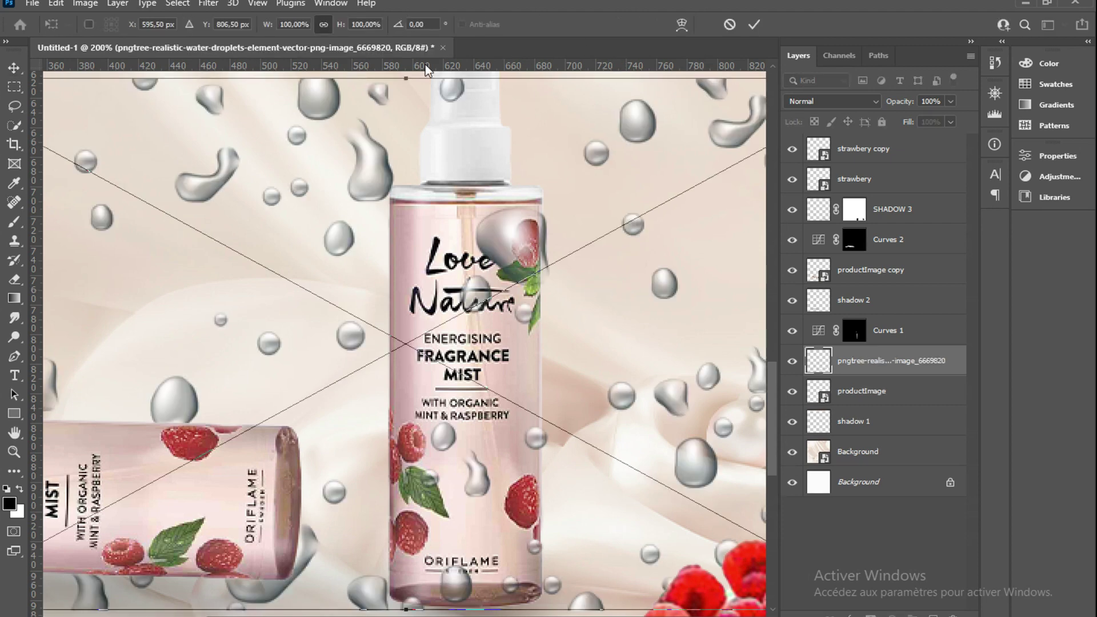
Step: Rotate the droplets to -90.63°, shrink to about 27.58%, and fit them over the upright bottle
{"action": "left_click_drag", "start_coordinate": [406, 76], "coordinate": [412, 395]}
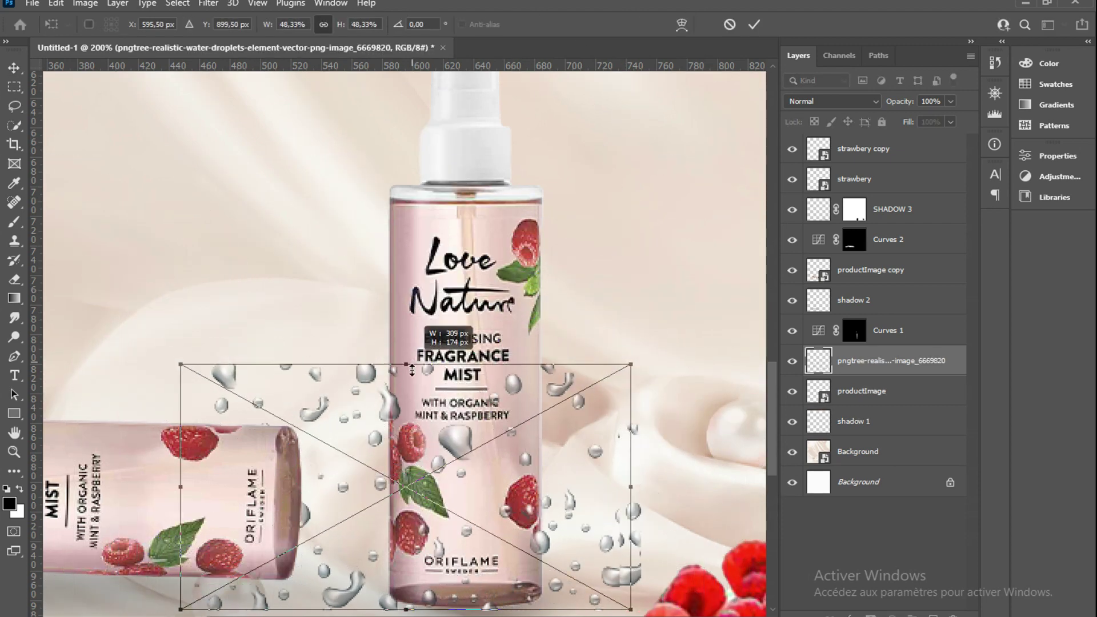
{"action": "mouse_move", "coordinate": [331, 318]}
{"action": "left_mouse_down"}
{"action": "mouse_move", "coordinate": [113, 443]}
{"action": "mouse_move", "coordinate": [133, 559]}
{"action": "left_mouse_up"}
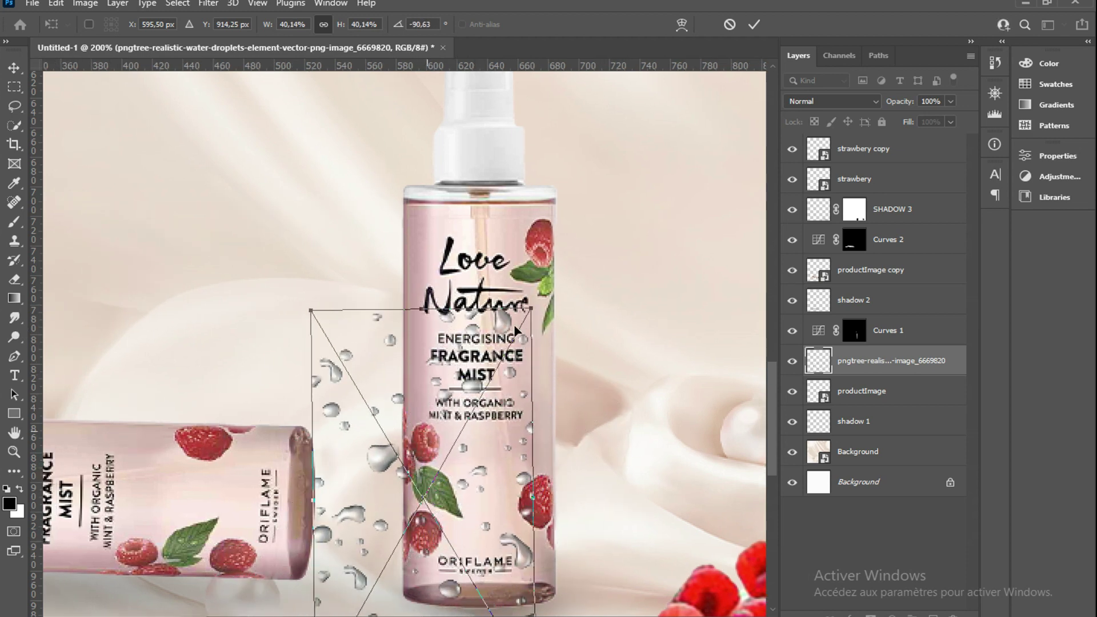
{"action": "left_click_drag", "start_coordinate": [451, 399], "coordinate": [506, 312]}
{"action": "left_click_drag", "start_coordinate": [610, 200], "coordinate": [516, 244]}
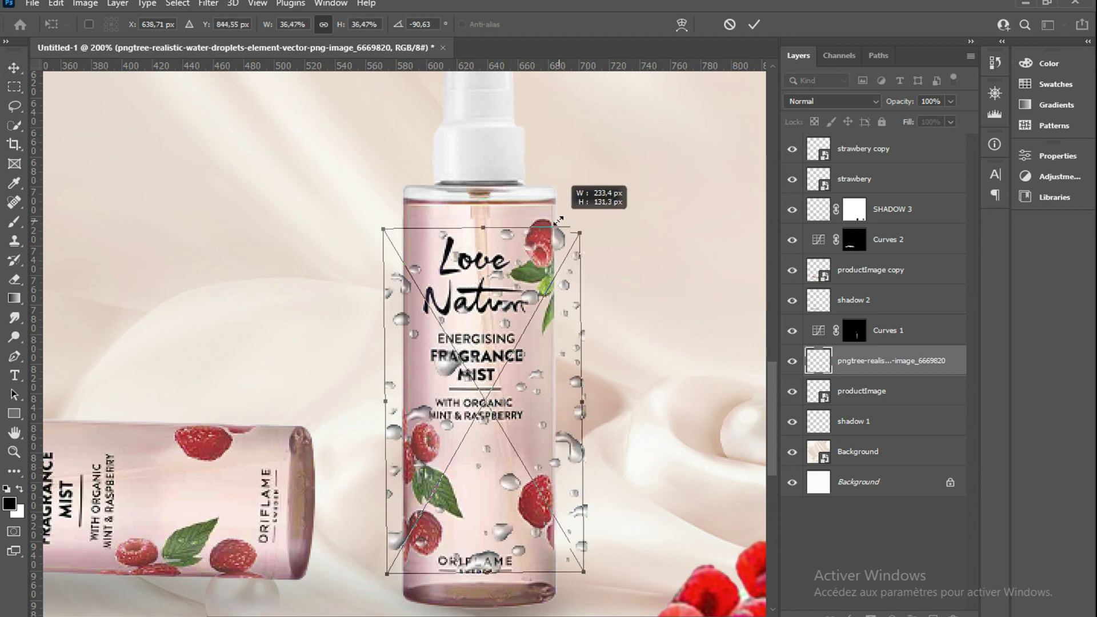
{"action": "left_click_drag", "start_coordinate": [489, 357], "coordinate": [497, 293]}
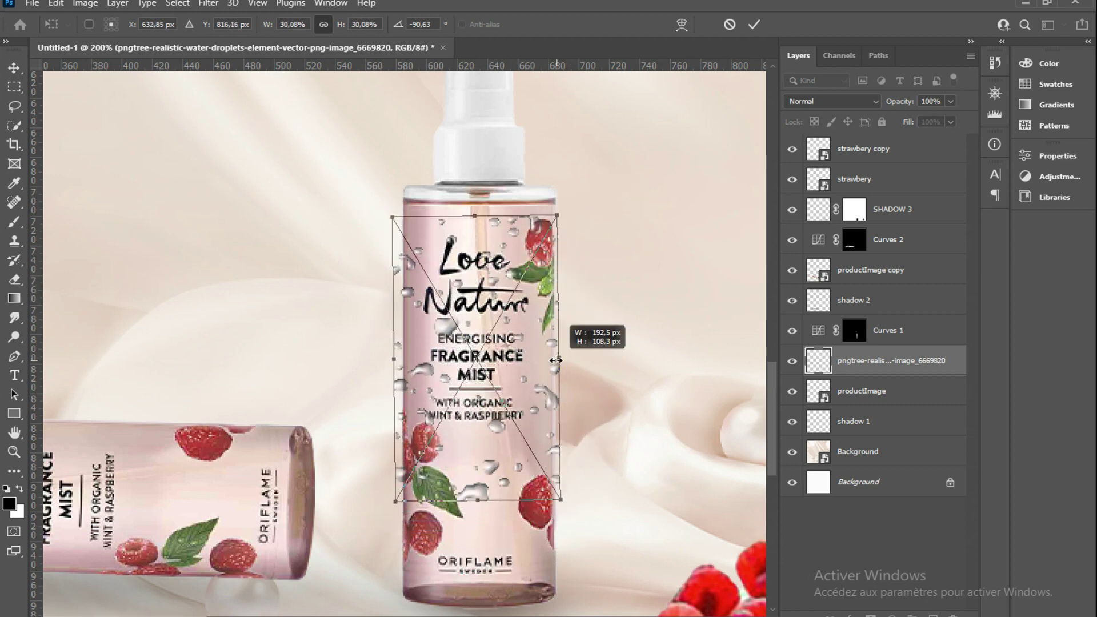
{"action": "left_click_drag", "start_coordinate": [569, 358], "coordinate": [558, 358]}
{"action": "left_click_drag", "start_coordinate": [394, 359], "coordinate": [406, 359]}
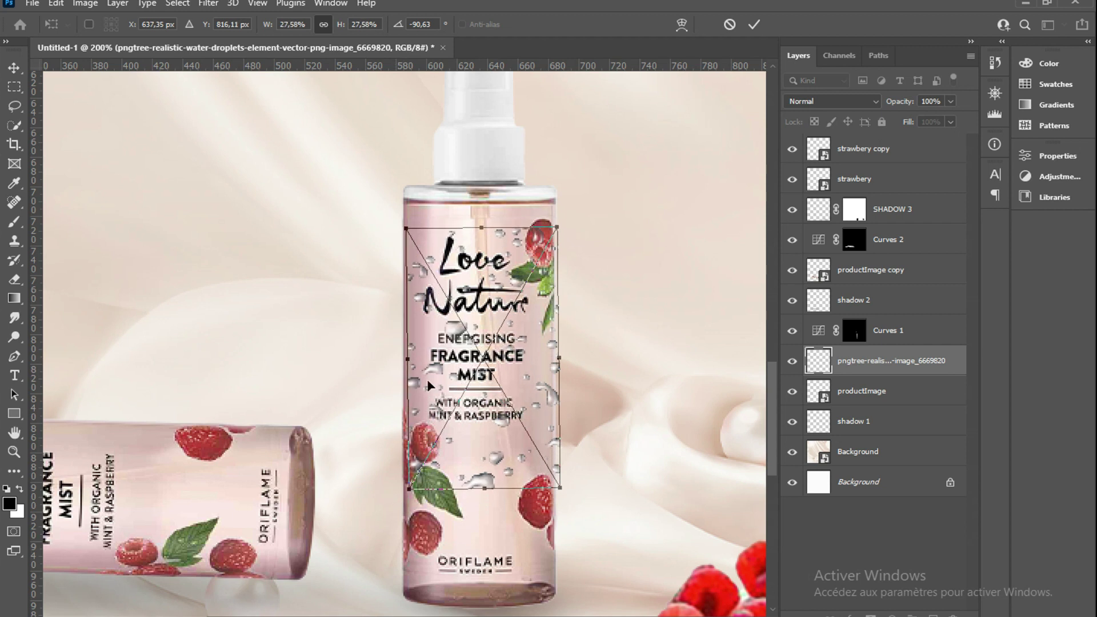
Step: Commit the droplets and set their blend mode to Screen
{"action": "left_click", "coordinate": [754, 25]}
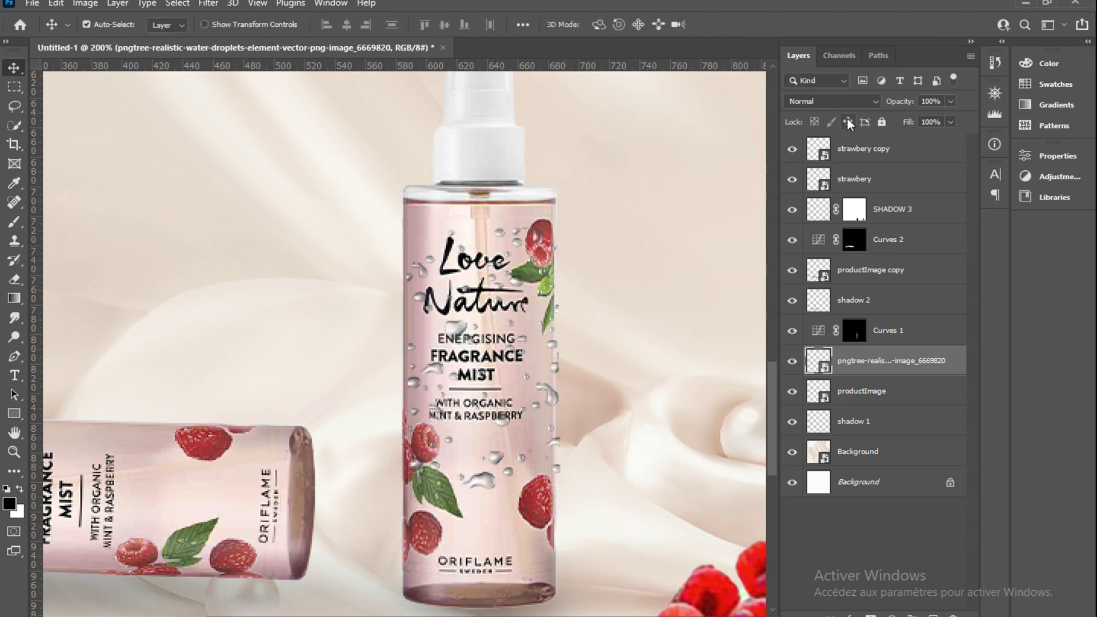
{"action": "left_click", "coordinate": [870, 102]}
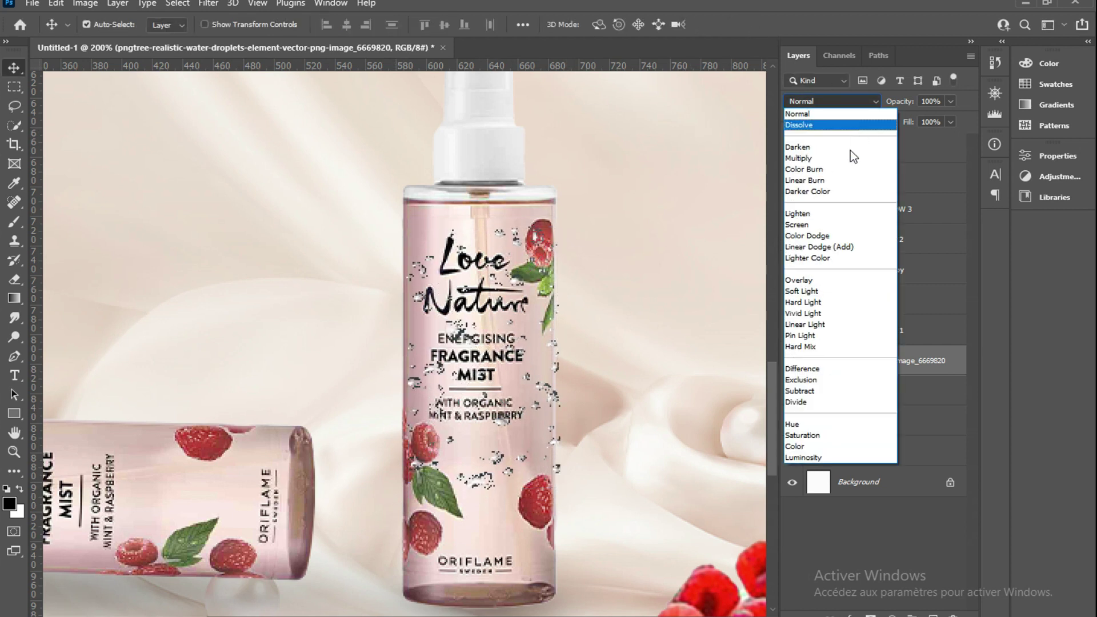
{"action": "left_click", "coordinate": [832, 216]}
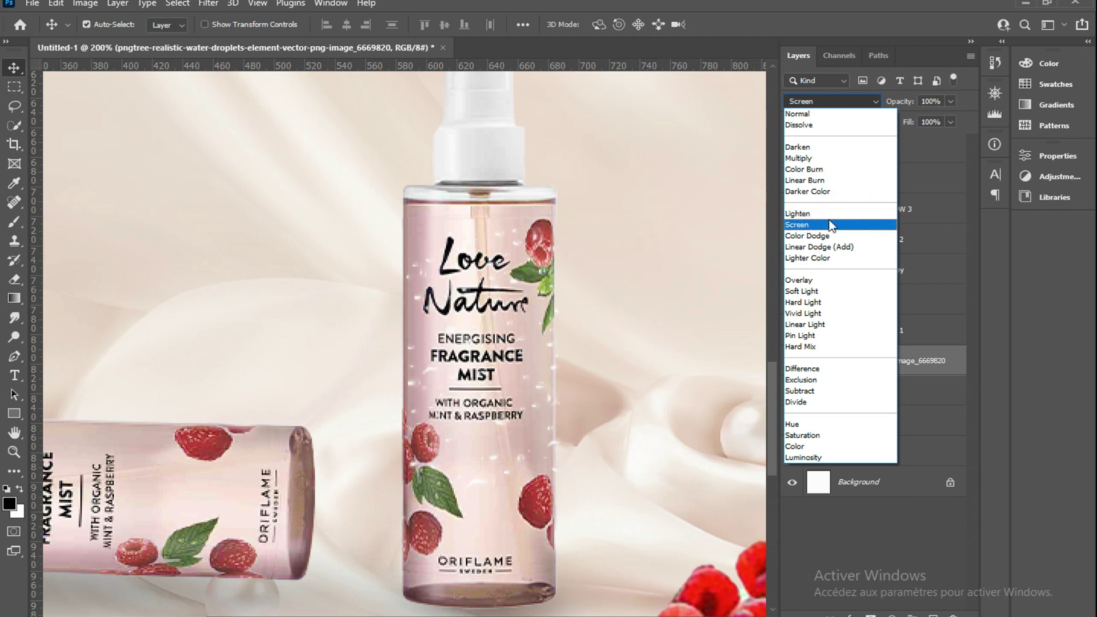
{"action": "left_click", "coordinate": [830, 225]}
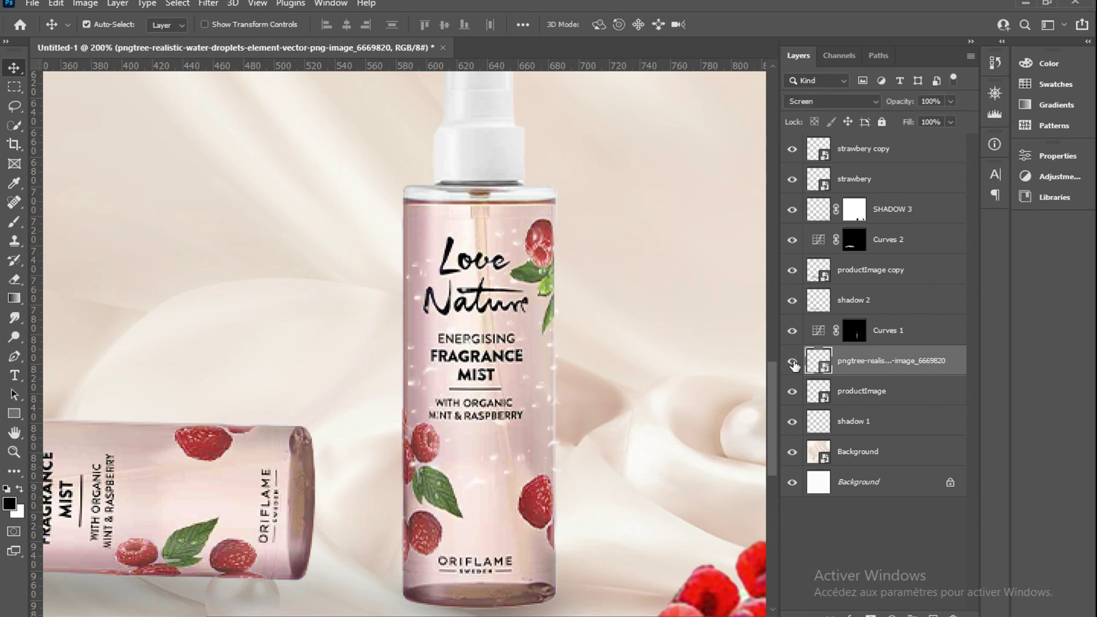
Step: Duplicate the droplets, rotate the copy and position it over the lying bottle
{"action": "key", "text": "ctrl+j"}
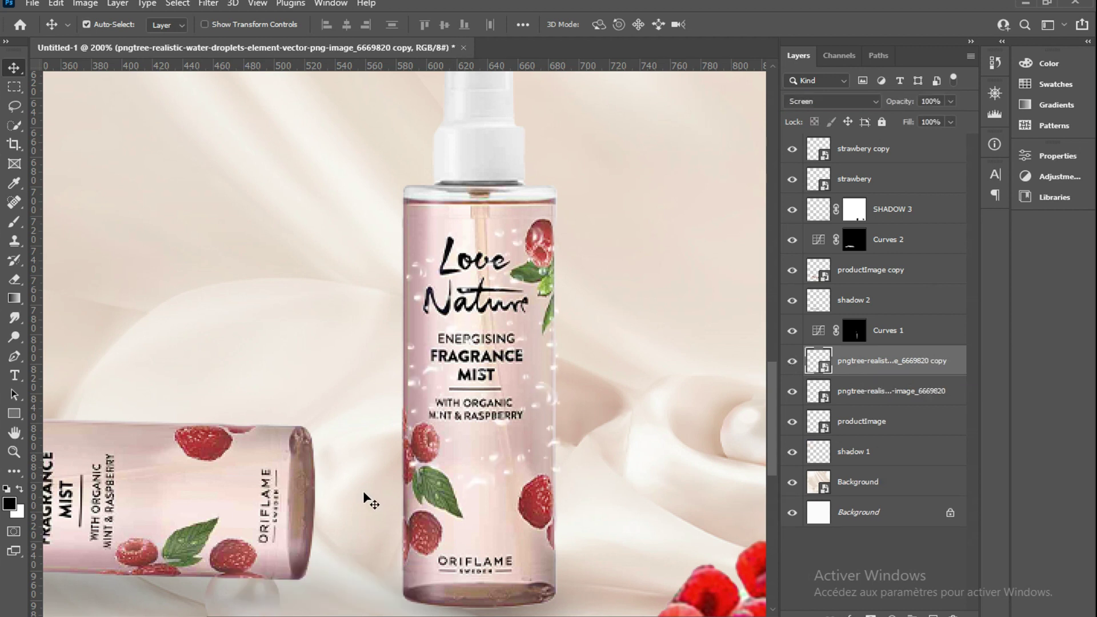
{"action": "scroll", "coordinate": [404, 337], "scroll_direction": "left", "scroll_amount": 5}
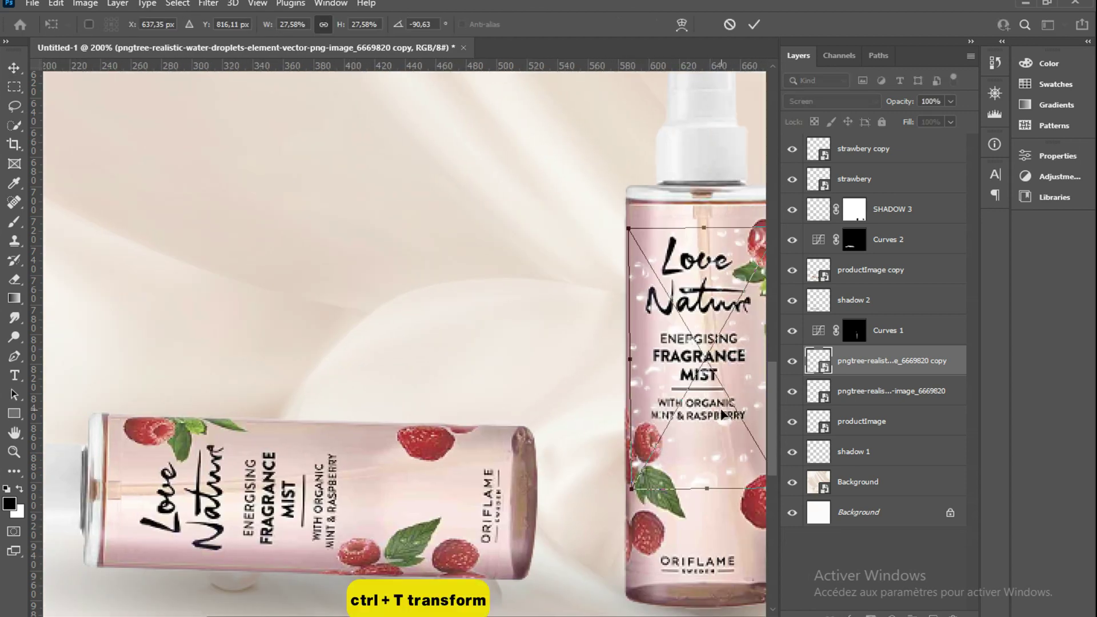
{"action": "key", "text": "ctrl+t"}
{"action": "left_click_drag", "start_coordinate": [597, 365], "coordinate": [481, 383]}
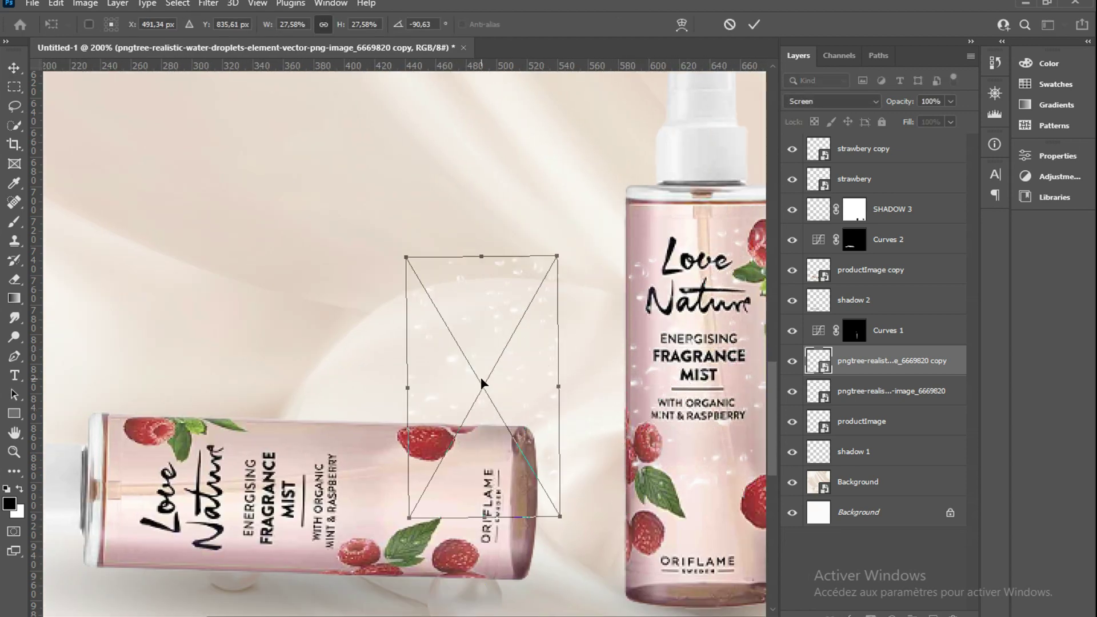
{"action": "mouse_move", "coordinate": [434, 213]}
{"action": "left_mouse_down"}
{"action": "mouse_move", "coordinate": [257, 424]}
{"action": "mouse_move", "coordinate": [283, 388]}
{"action": "left_mouse_up"}
{"action": "mouse_move", "coordinate": [543, 378]}
{"action": "left_mouse_down"}
{"action": "mouse_move", "coordinate": [319, 490]}
{"action": "mouse_move", "coordinate": [311, 483]}
{"action": "left_mouse_up"}
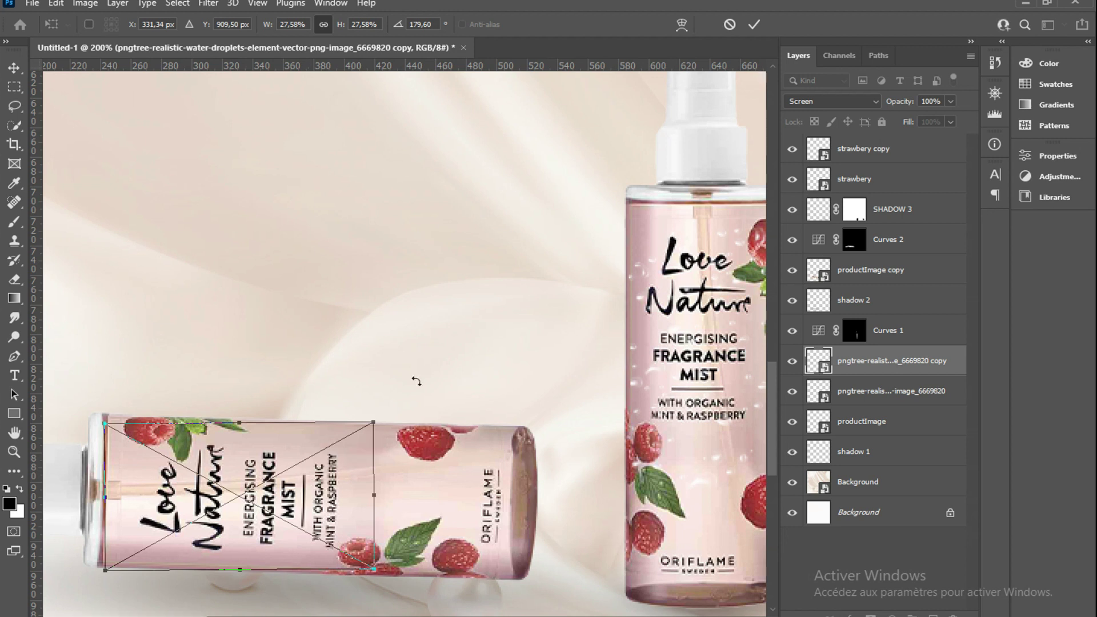
{"action": "left_click", "coordinate": [754, 24]}
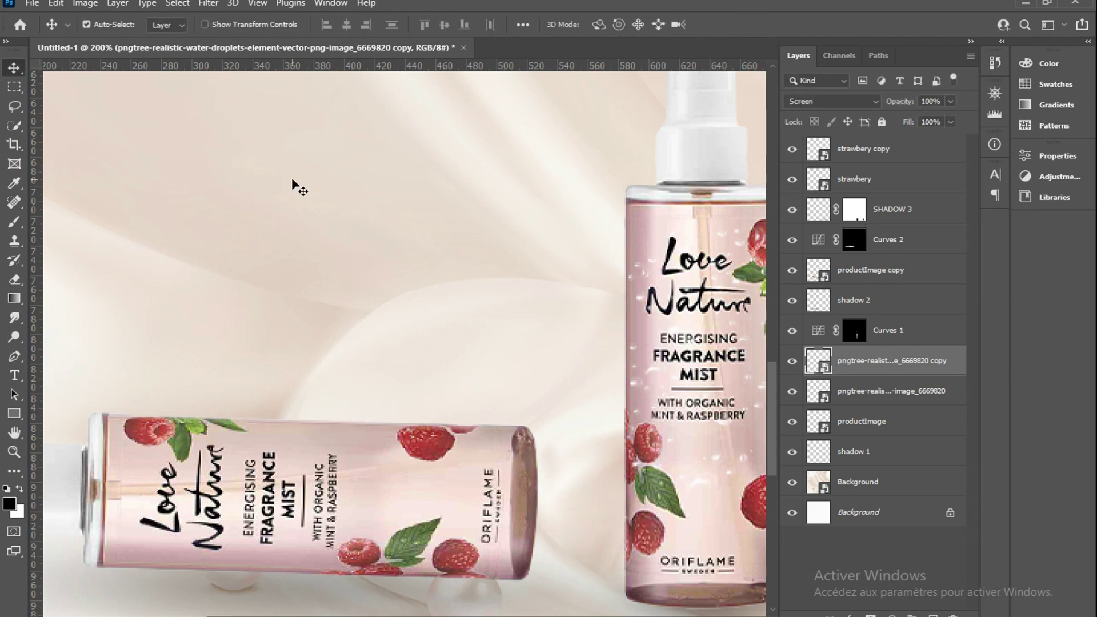
Step: Move the droplet copy layer above Curves 2, check it, and zoom out to the whole composition
{"action": "left_click", "coordinate": [328, 502]}
{"action": "left_click_drag", "start_coordinate": [916, 374], "coordinate": [934, 225]}
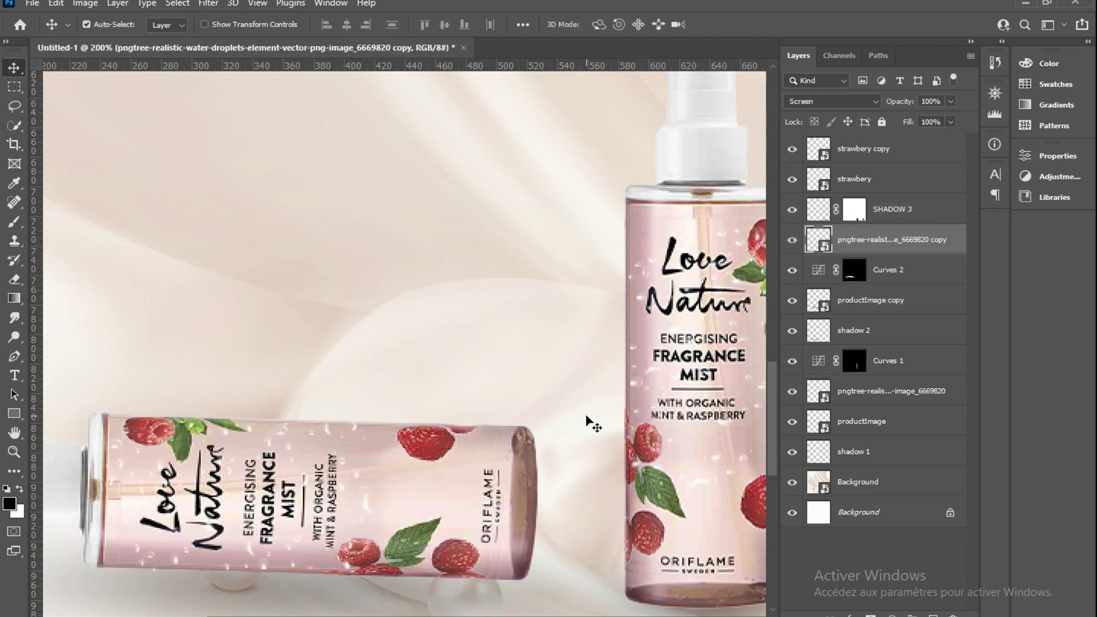
{"action": "left_click", "coordinate": [793, 242]}
{"action": "key", "text": "ctrl+minus"}
{"action": "key", "text": "ctrl+minus"}
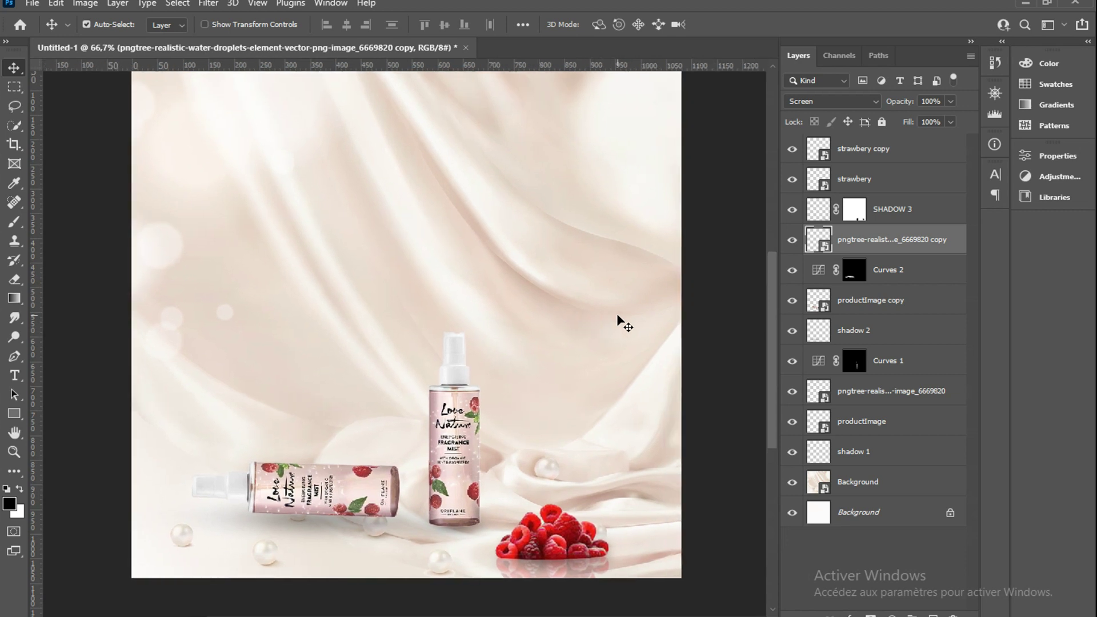
{"action": "scroll", "coordinate": [616, 313], "scroll_direction": "down", "scroll_amount": 1}
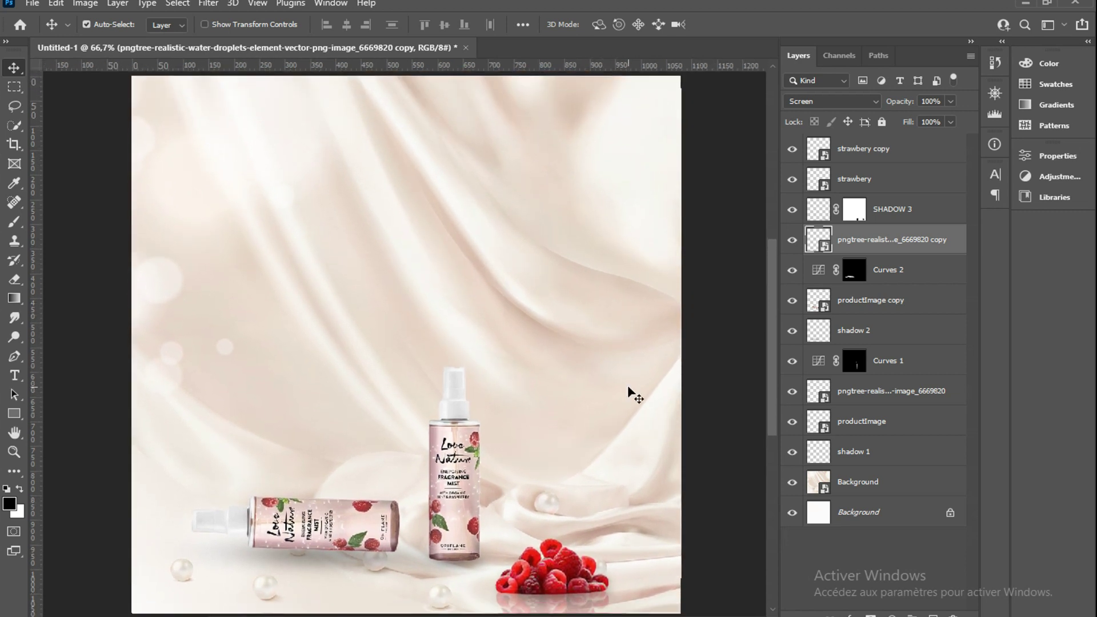
{"action": "left_click", "coordinate": [899, 155]}
{"action": "left_click", "coordinate": [32, 3]}
Step: Place the light (2) flare image as an embedded layer
{"action": "left_click", "coordinate": [91, 324]}
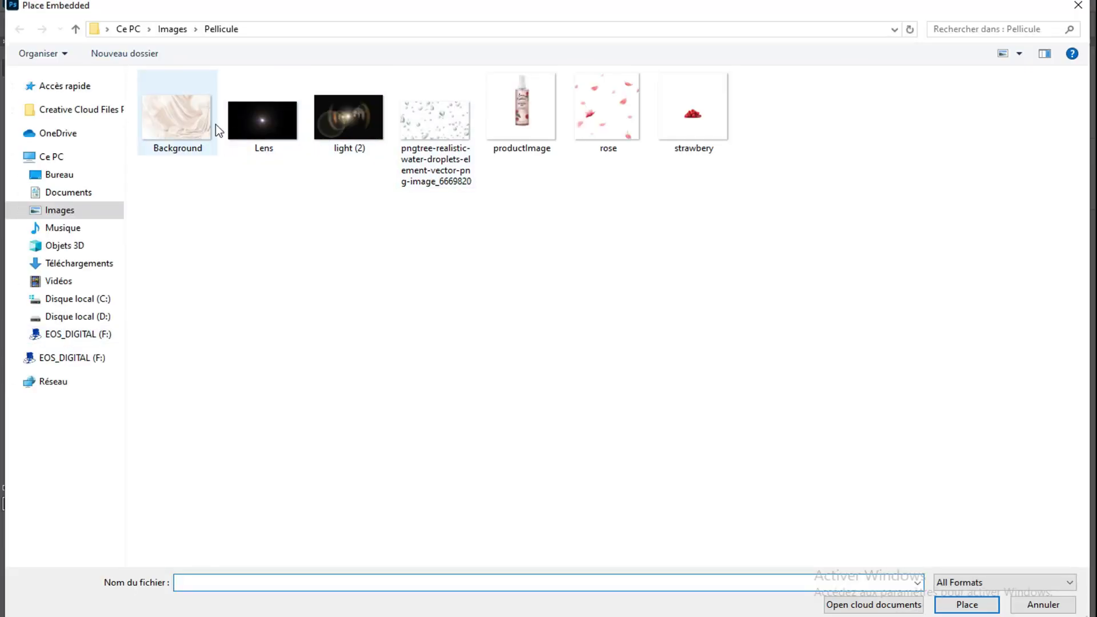
{"action": "left_click", "coordinate": [359, 131]}
{"action": "left_click", "coordinate": [968, 604]}
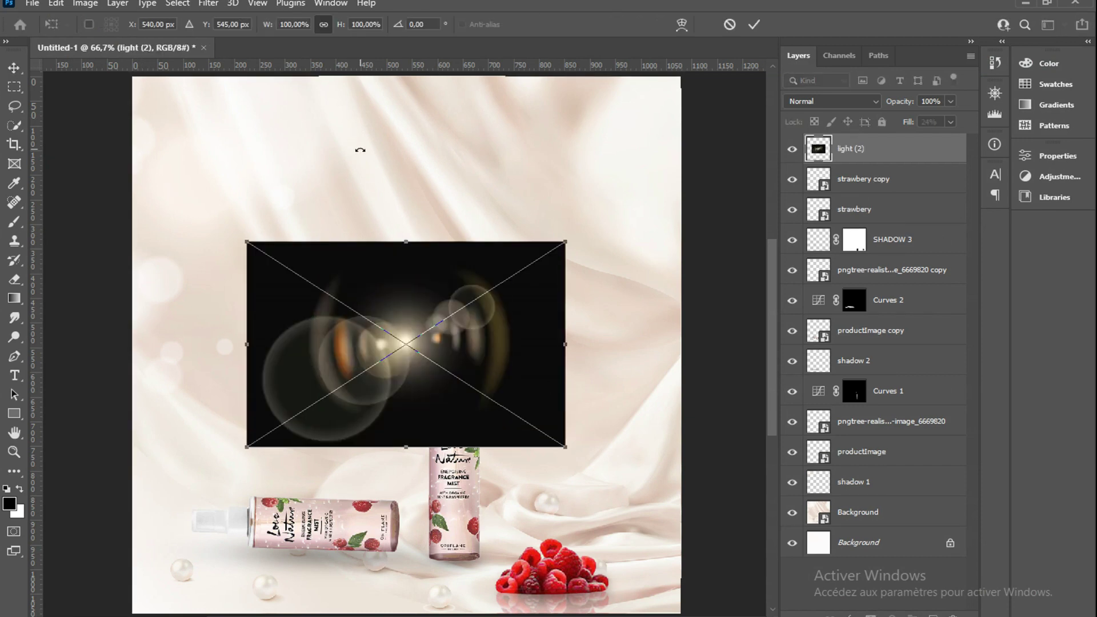
Step: Rotate the flare to -38.7°, enlarge it to about 156%, and move it to the upper right
{"action": "left_click_drag", "start_coordinate": [360, 146], "coordinate": [240, 216]}
{"action": "mouse_move", "coordinate": [514, 264]}
{"action": "left_mouse_down"}
{"action": "mouse_move", "coordinate": [657, 156]}
{"action": "mouse_move", "coordinate": [657, 133]}
{"action": "left_mouse_up"}
{"action": "left_click_drag", "start_coordinate": [494, 277], "coordinate": [413, 336]}
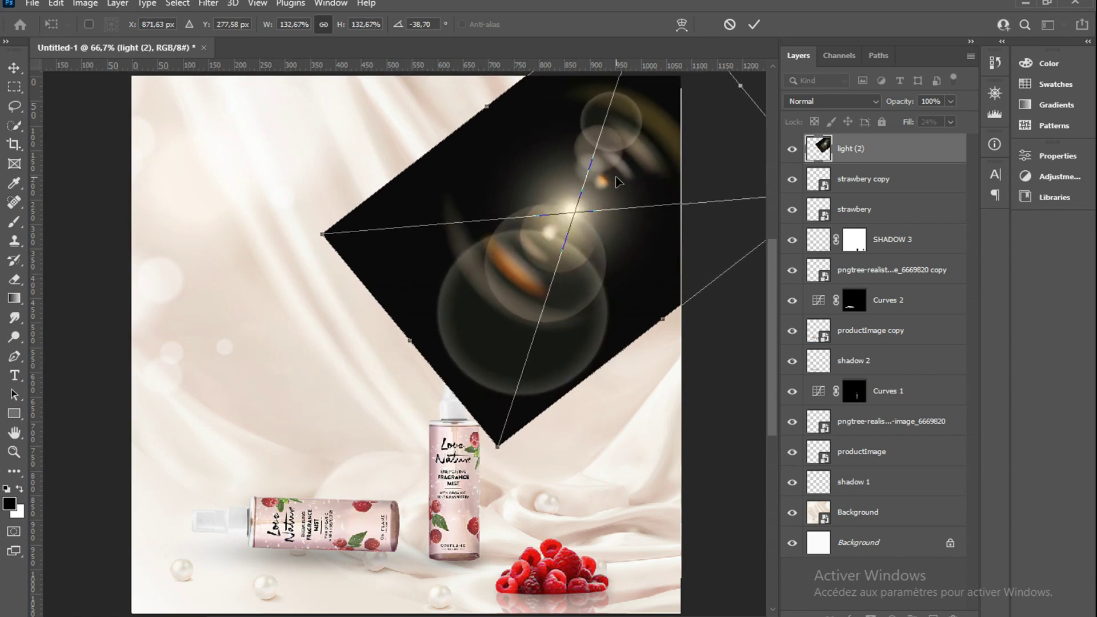
{"action": "left_click_drag", "start_coordinate": [651, 165], "coordinate": [659, 152]}
{"action": "left_click_drag", "start_coordinate": [673, 308], "coordinate": [707, 312]}
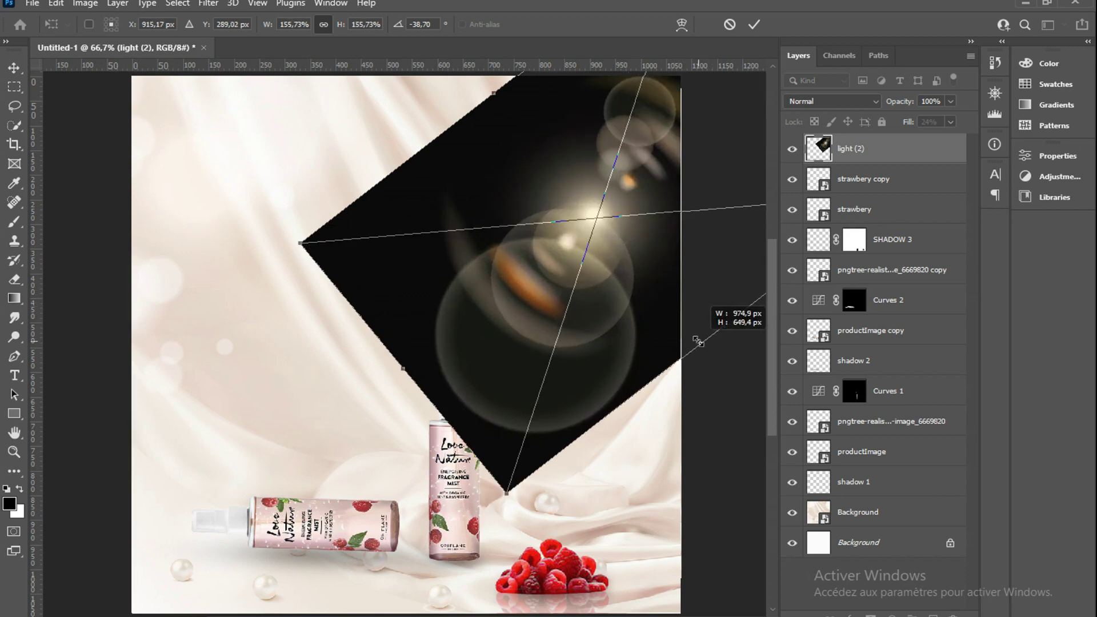
{"action": "left_click_drag", "start_coordinate": [623, 280], "coordinate": [629, 249]}
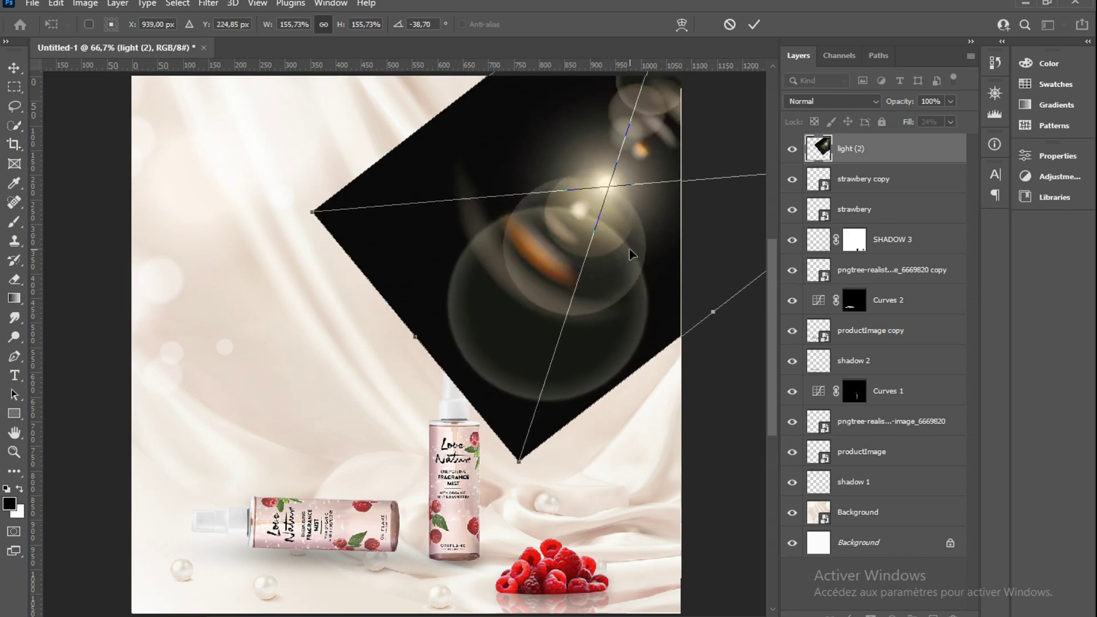
{"action": "left_click", "coordinate": [754, 26]}
Step: Blend the light (2) flare in Screen mode and toggle it to compare
{"action": "left_click", "coordinate": [872, 102]}
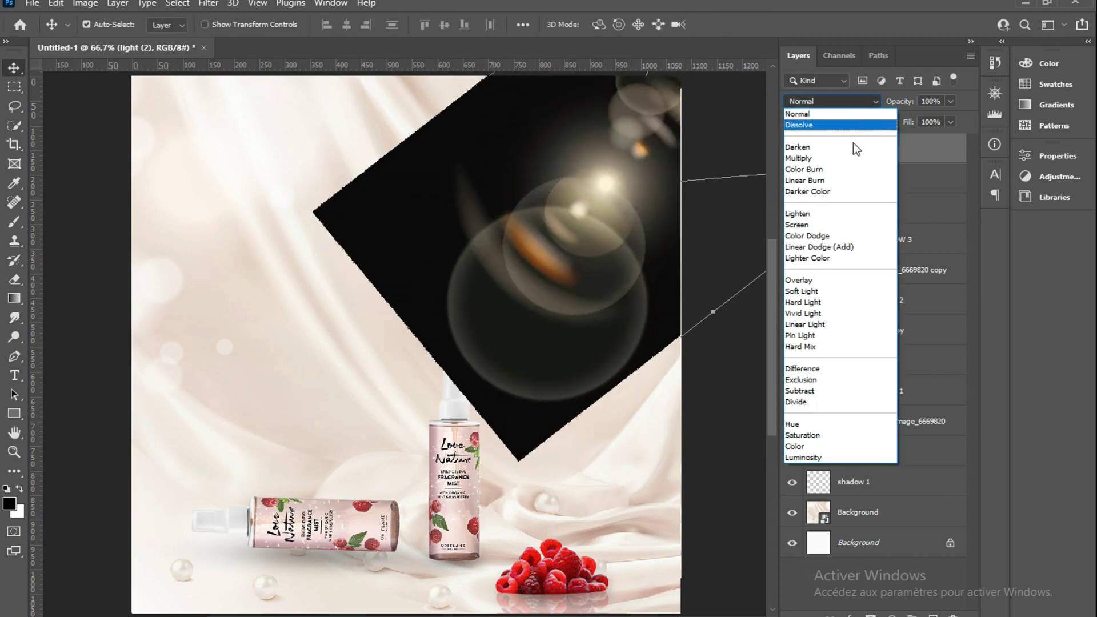
{"action": "left_click", "coordinate": [830, 221]}
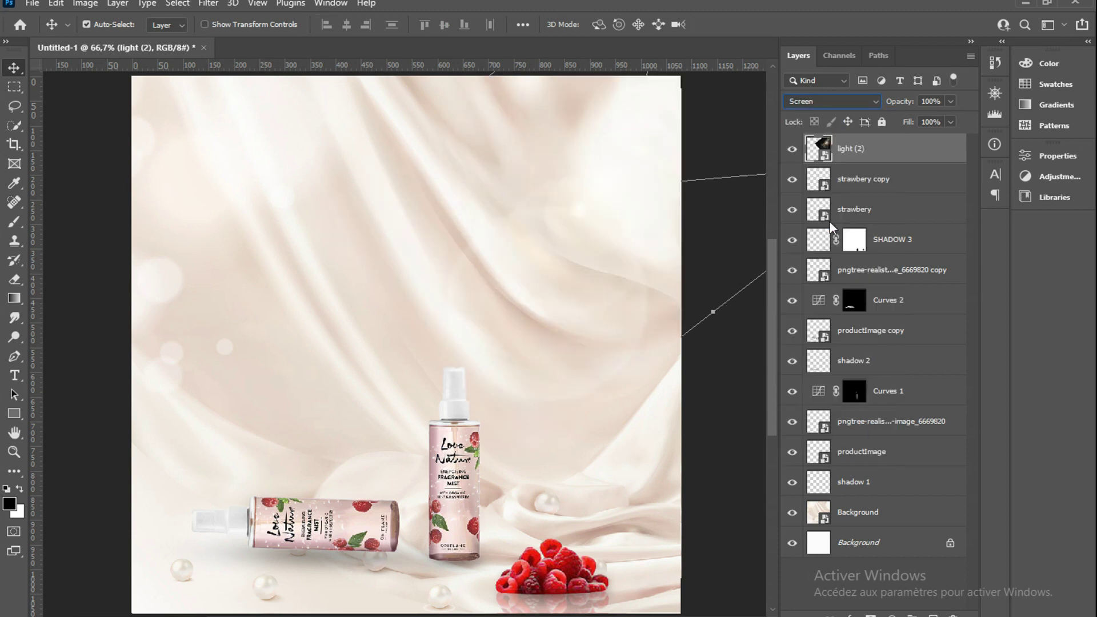
{"action": "left_click", "coordinate": [793, 149]}
{"action": "left_click", "coordinate": [792, 151]}
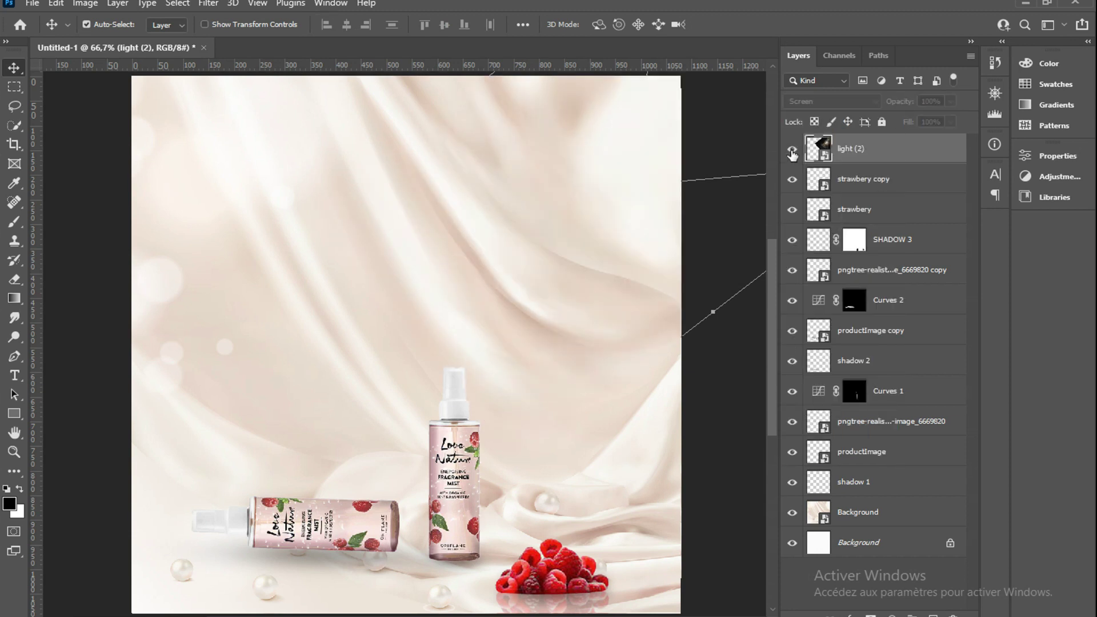
{"action": "scroll", "coordinate": [574, 330], "scroll_direction": "down", "scroll_amount": 1}
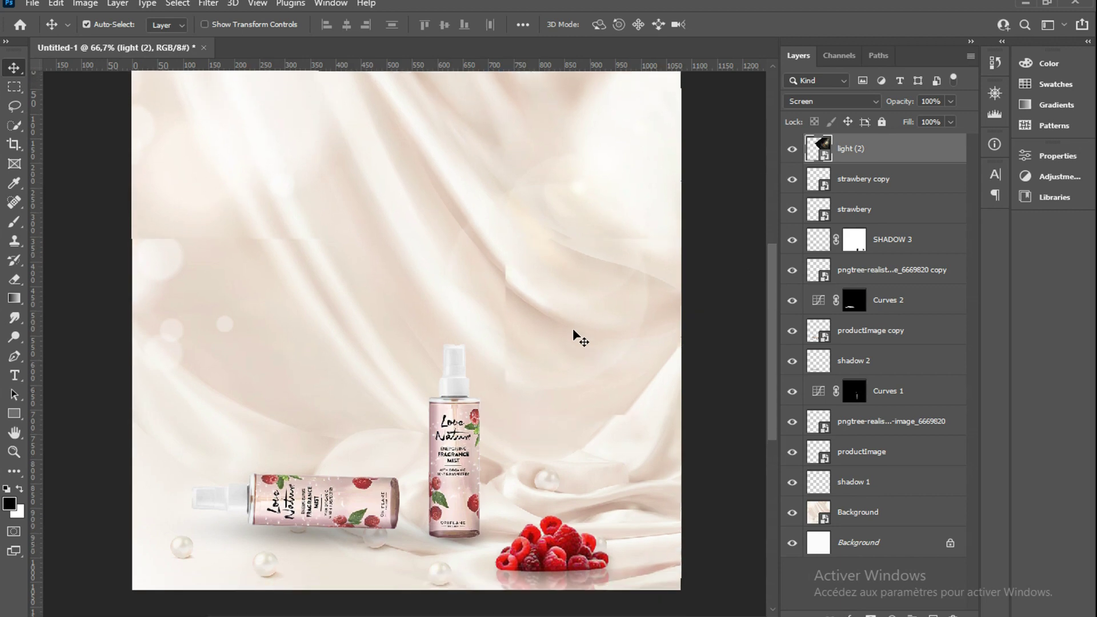
{"action": "left_click", "coordinate": [40, 3]}
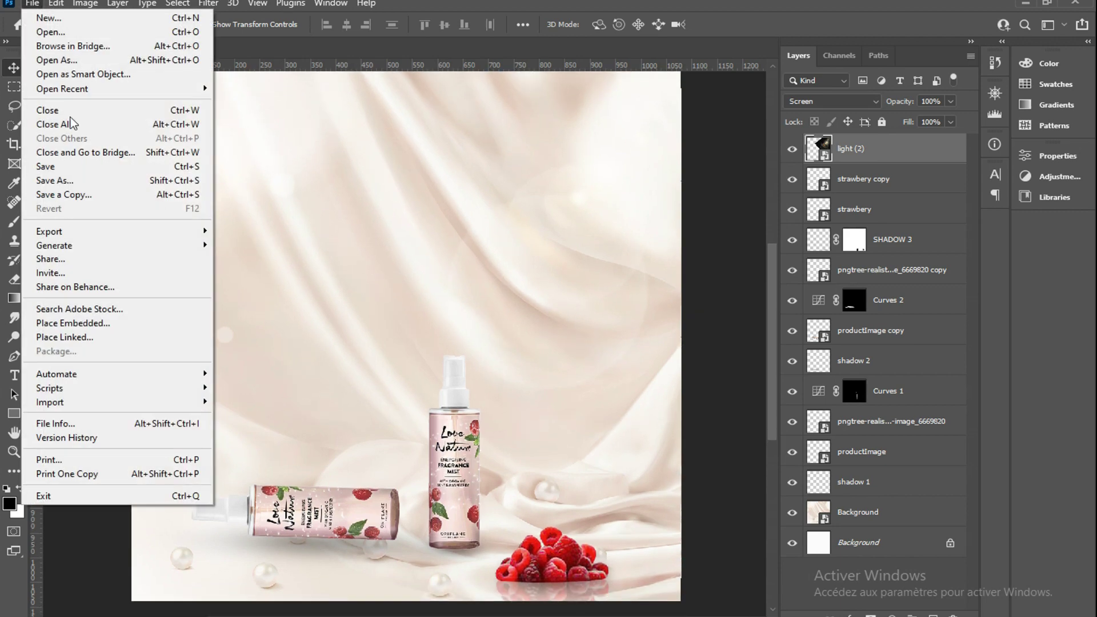
Step: Place the Lens flare image as an embedded layer
{"action": "left_click", "coordinate": [99, 322]}
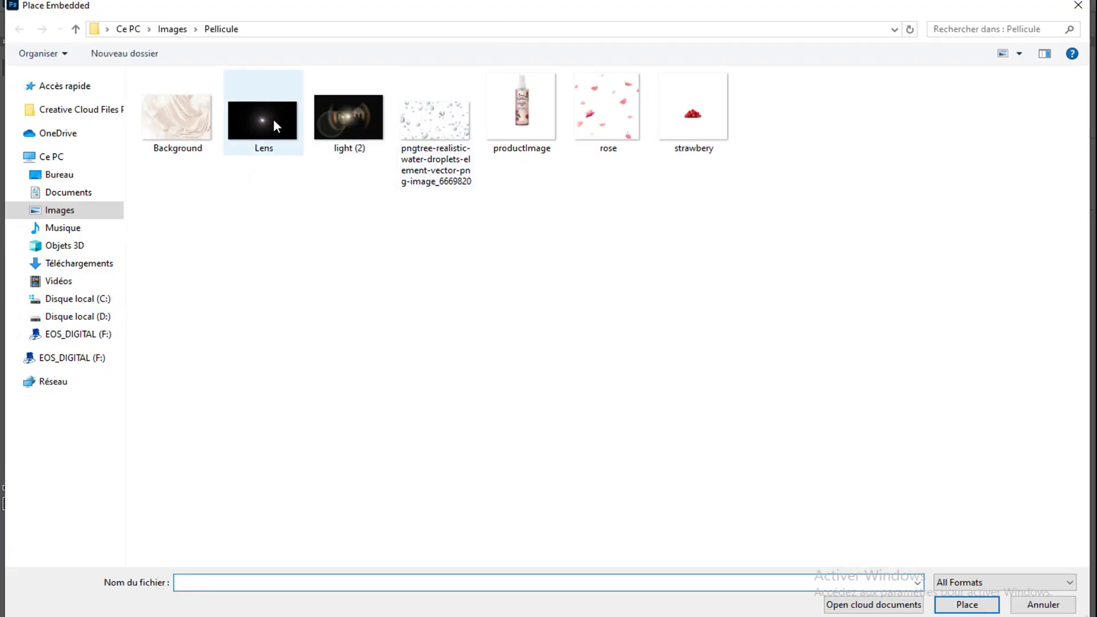
{"action": "left_click", "coordinate": [271, 119]}
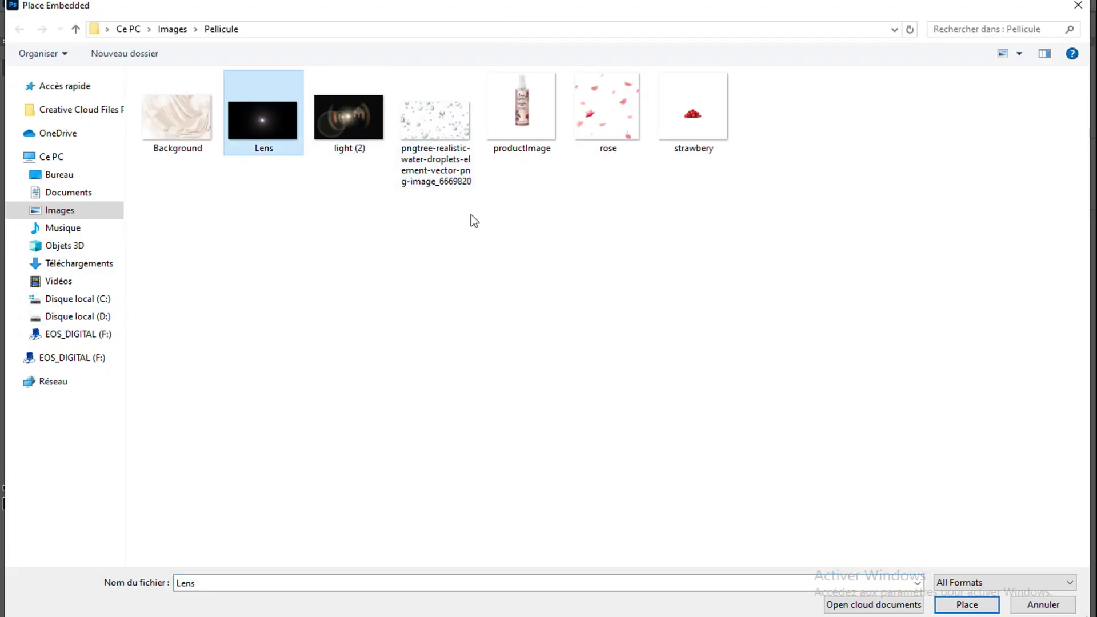
{"action": "left_click", "coordinate": [966, 605]}
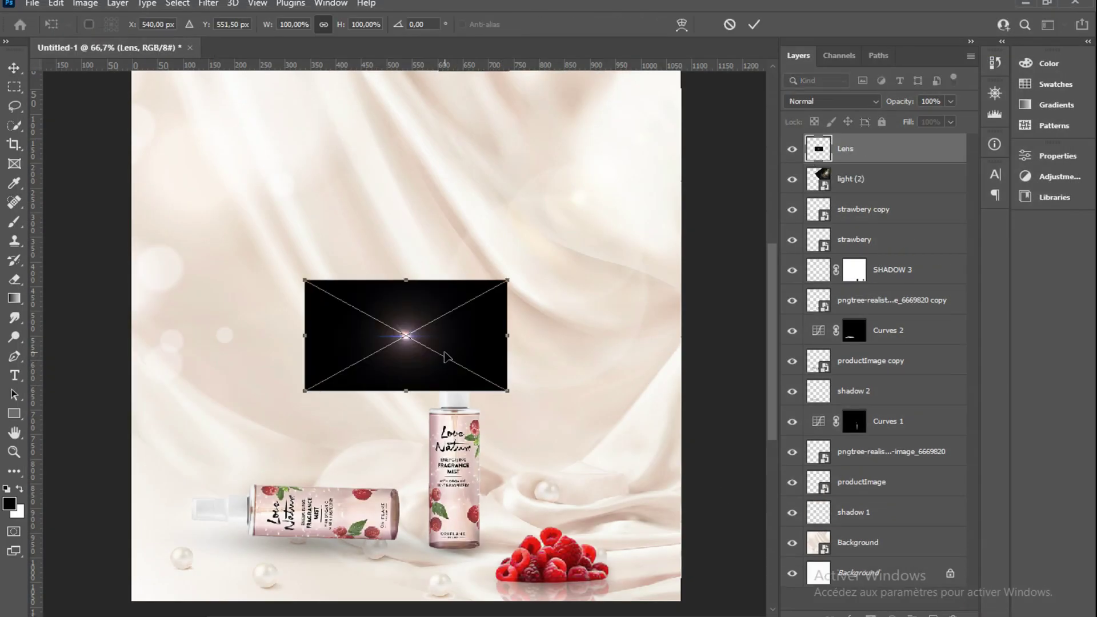
Step: Move the Lens flare over the standing bottle and rotate it 90° upright
{"action": "left_click_drag", "start_coordinate": [436, 355], "coordinate": [529, 405]}
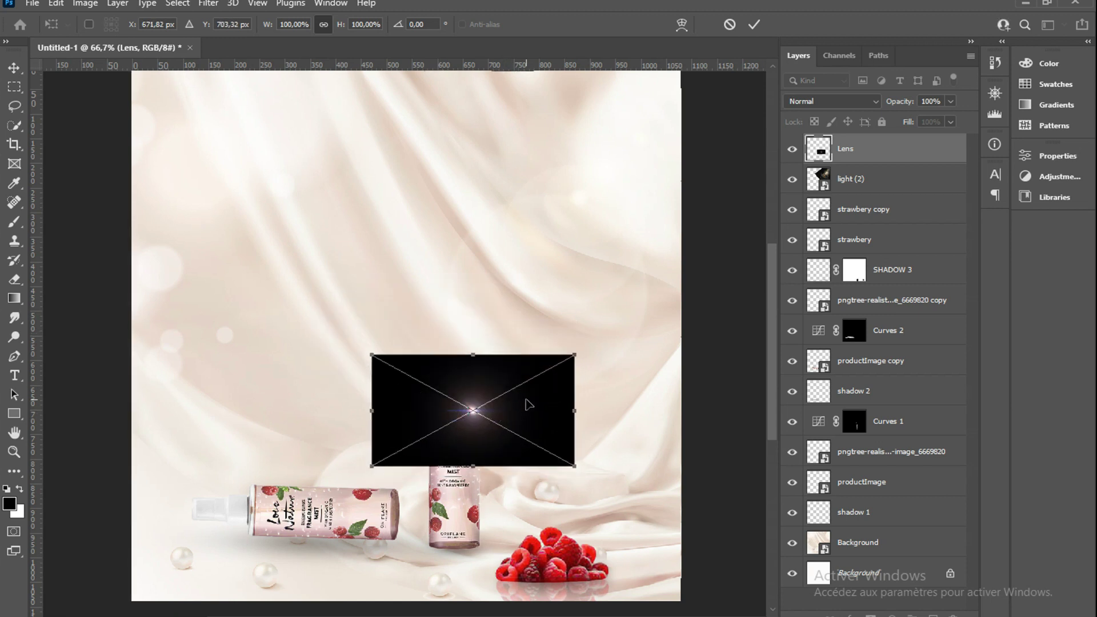
{"action": "left_click_drag", "start_coordinate": [579, 347], "coordinate": [549, 526]}
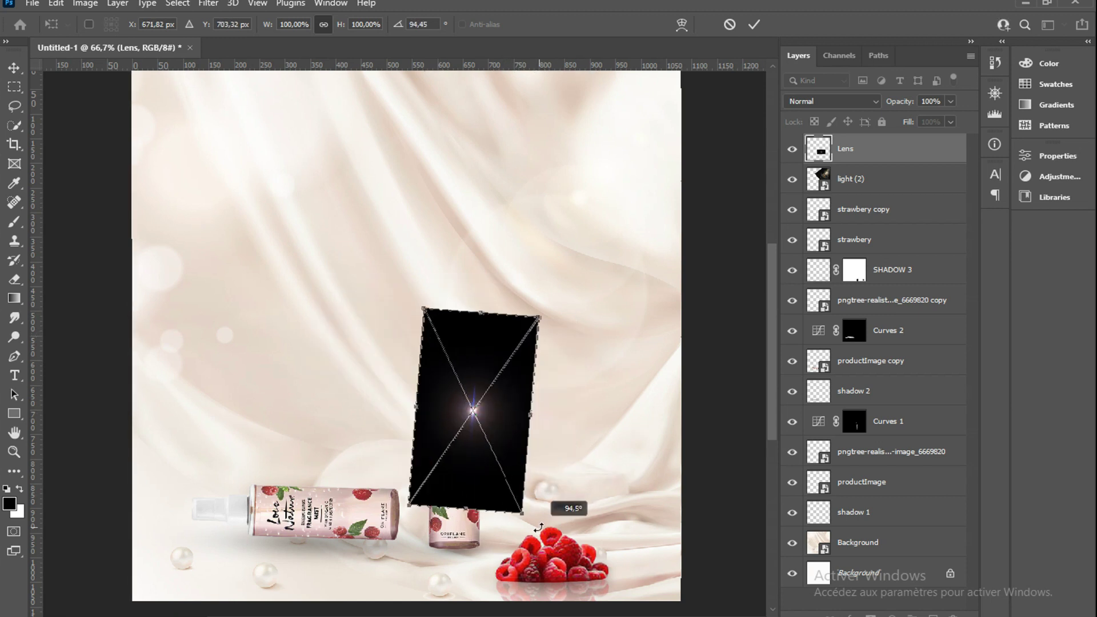
{"action": "left_click", "coordinate": [755, 27]}
{"action": "key", "text": "ctrl+plus"}
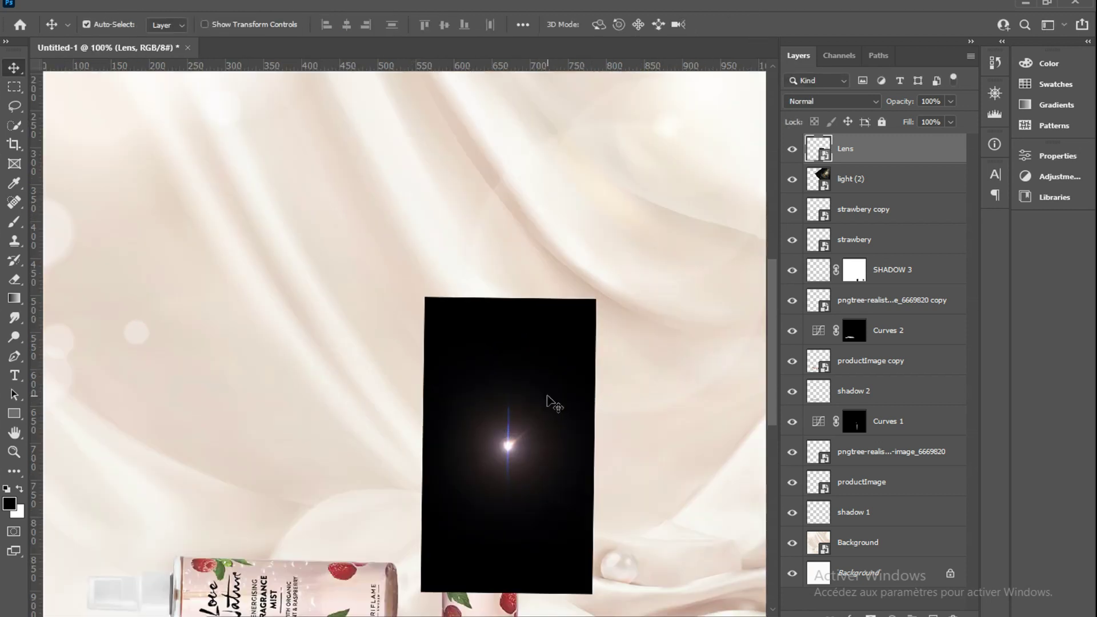
{"action": "key", "text": "ctrl+plus"}
{"action": "scroll", "coordinate": [551, 399], "scroll_direction": "down", "scroll_amount": 3}
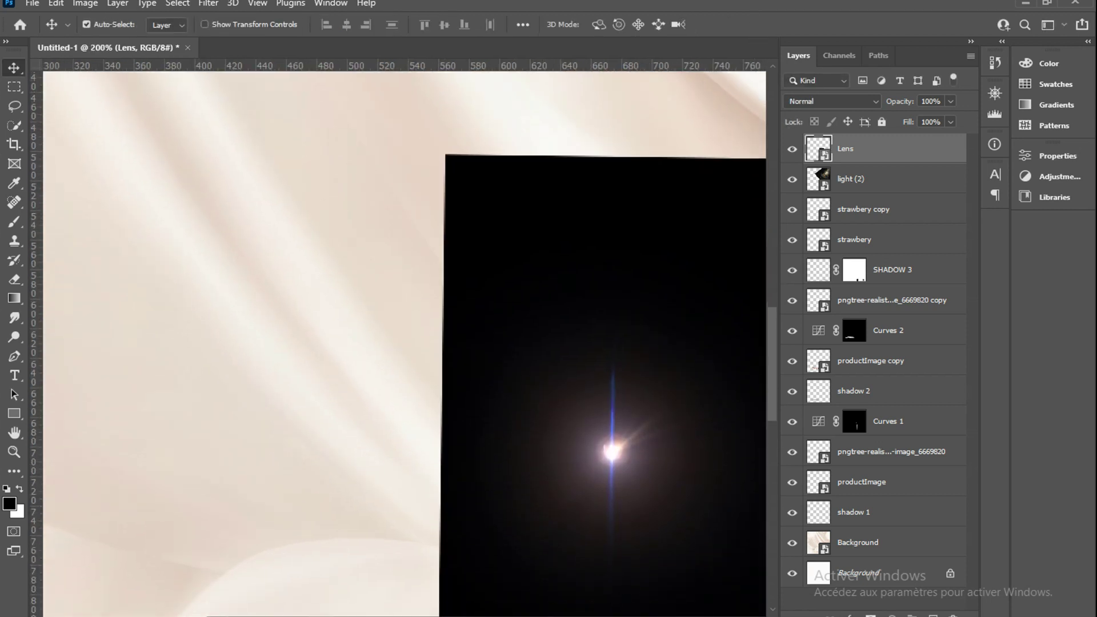
{"action": "scroll", "coordinate": [709, 320], "scroll_direction": "right", "scroll_amount": 5}
Step: Blend the Lens layer in Screen, move its sparkle to the bottle cap, and set Fill to 87%
{"action": "left_click", "coordinate": [867, 103]}
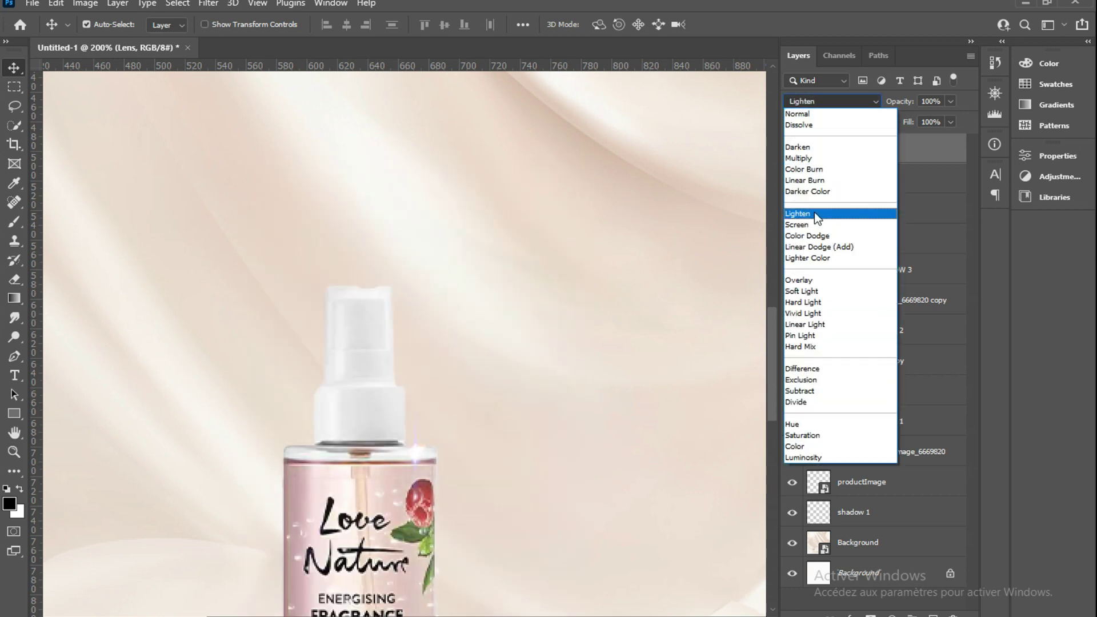
{"action": "left_click", "coordinate": [815, 225]}
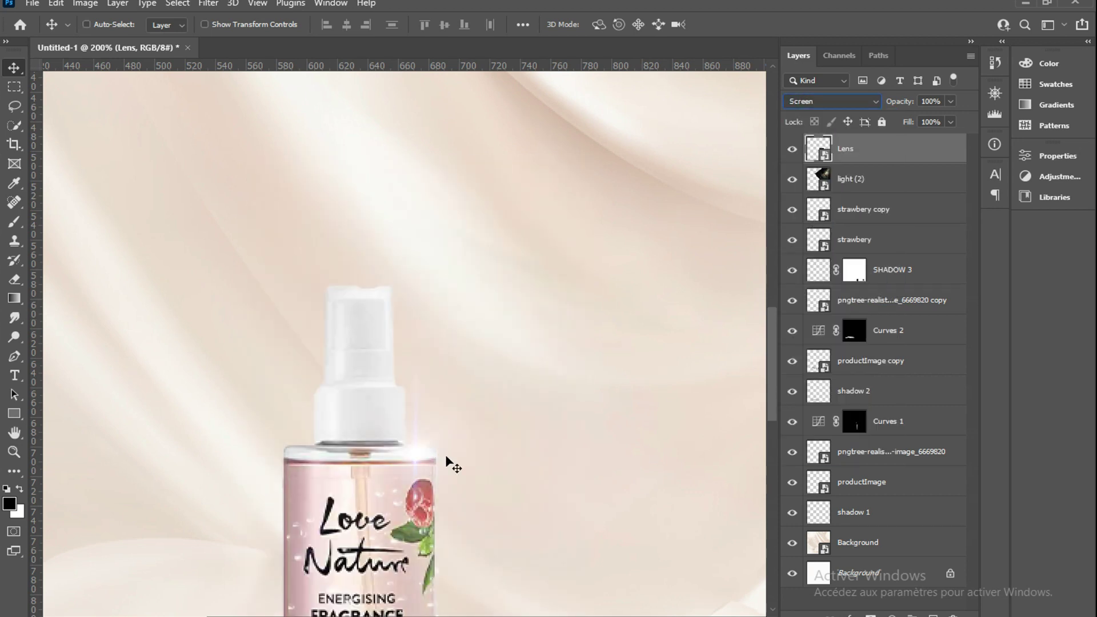
{"action": "left_click_drag", "start_coordinate": [423, 455], "coordinate": [393, 311]}
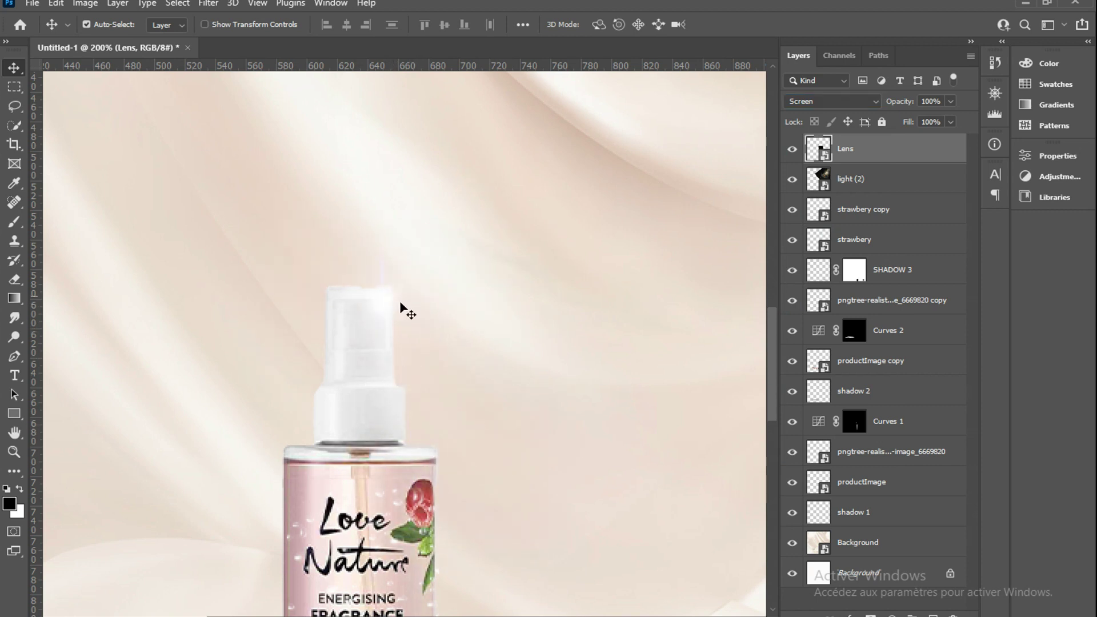
{"action": "left_click", "coordinate": [793, 149]}
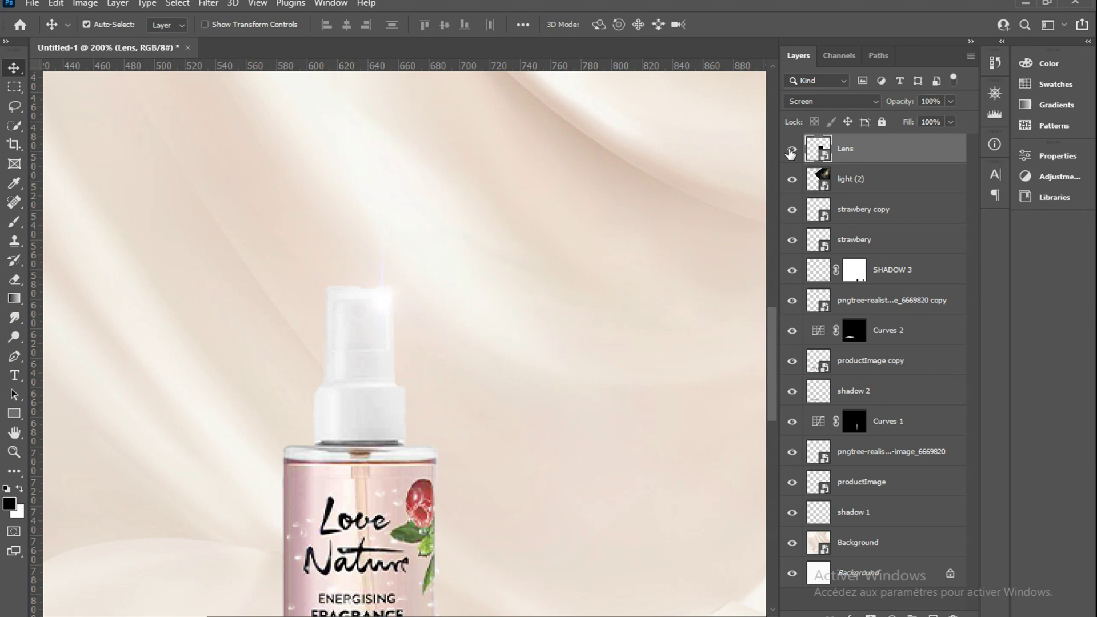
{"action": "left_click", "coordinate": [952, 122]}
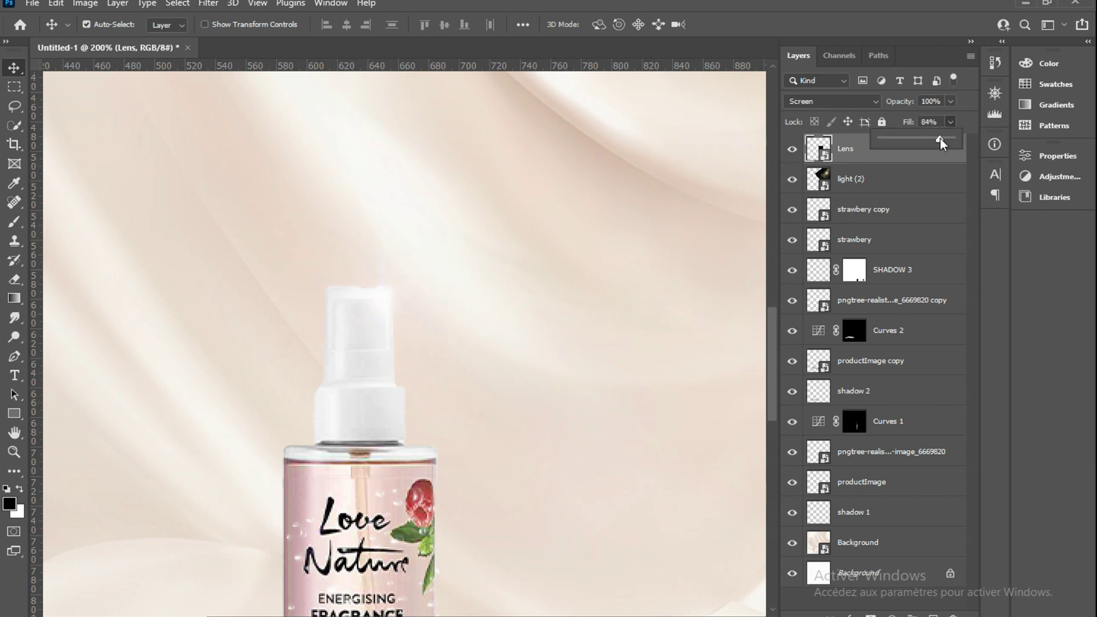
{"action": "left_click", "coordinate": [947, 163]}
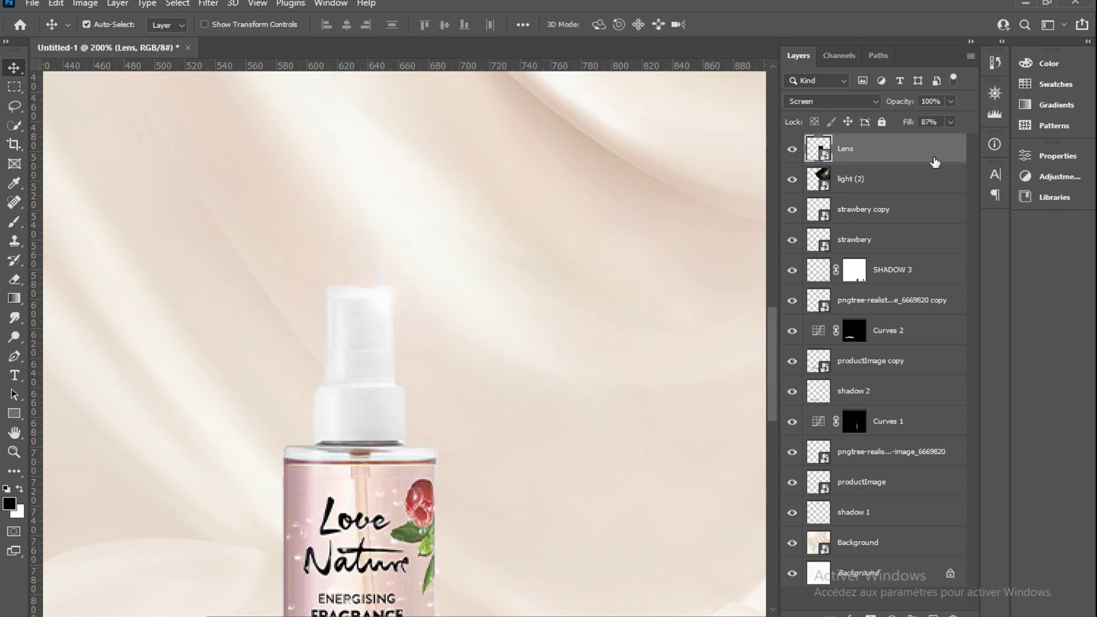
Step: Duplicate the Lens sparkle and move the copy down and right, comparing both
{"action": "key", "text": "ctrl+j"}
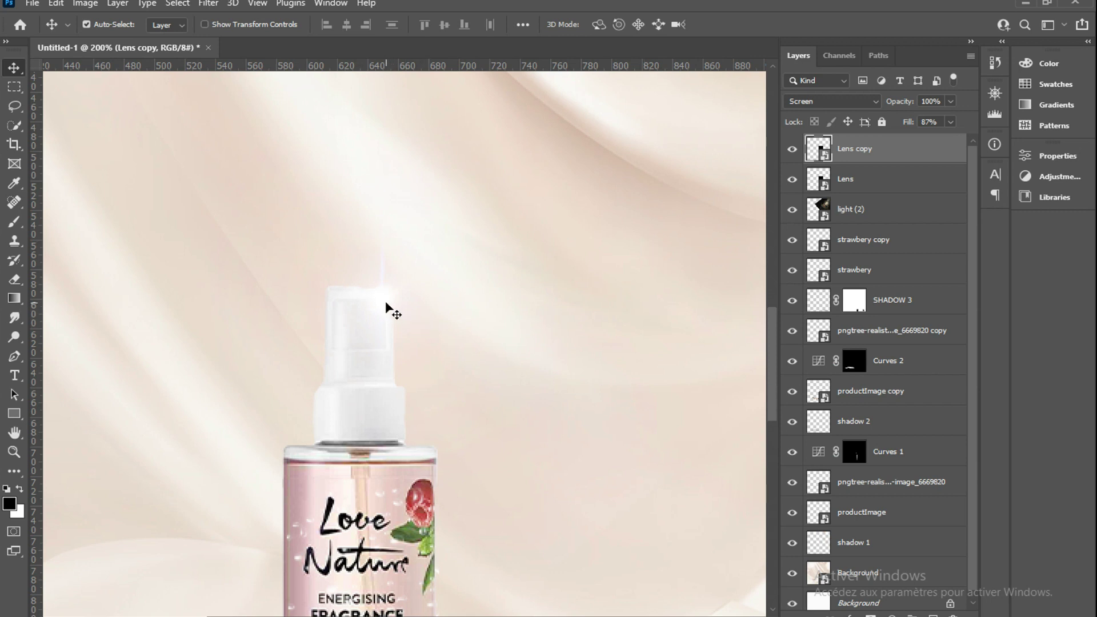
{"action": "key", "text": "ctrl+t"}
{"action": "left_click_drag", "start_coordinate": [386, 302], "coordinate": [429, 458]}
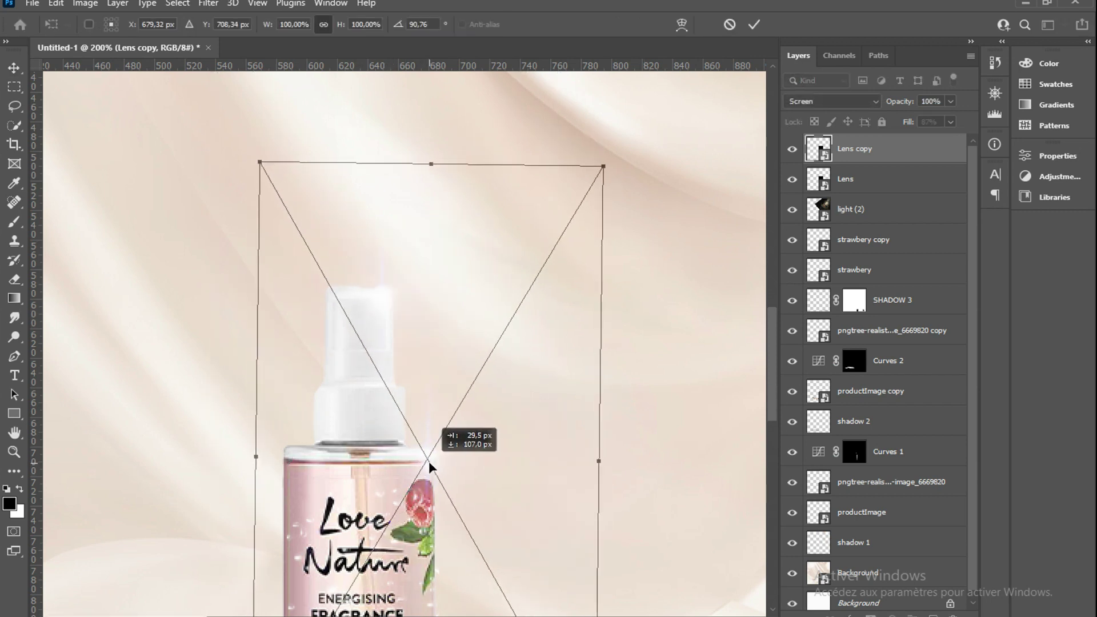
{"action": "left_click", "coordinate": [755, 25]}
{"action": "scroll", "coordinate": [673, 245], "scroll_direction": "down", "scroll_amount": 1}
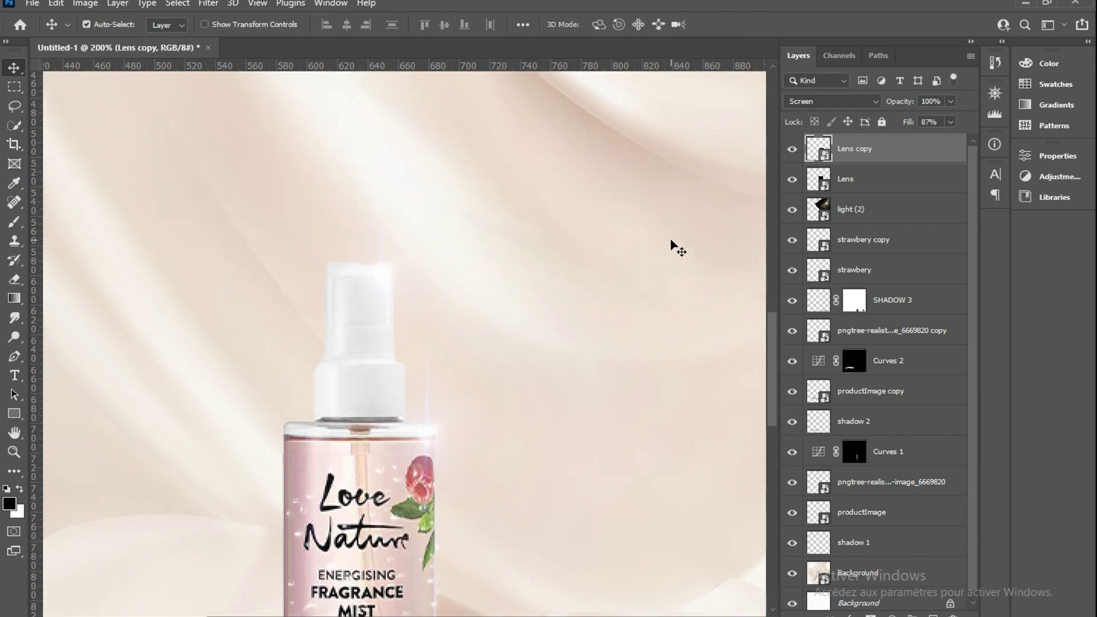
{"action": "left_click", "coordinate": [792, 150]}
{"action": "left_click", "coordinate": [793, 179]}
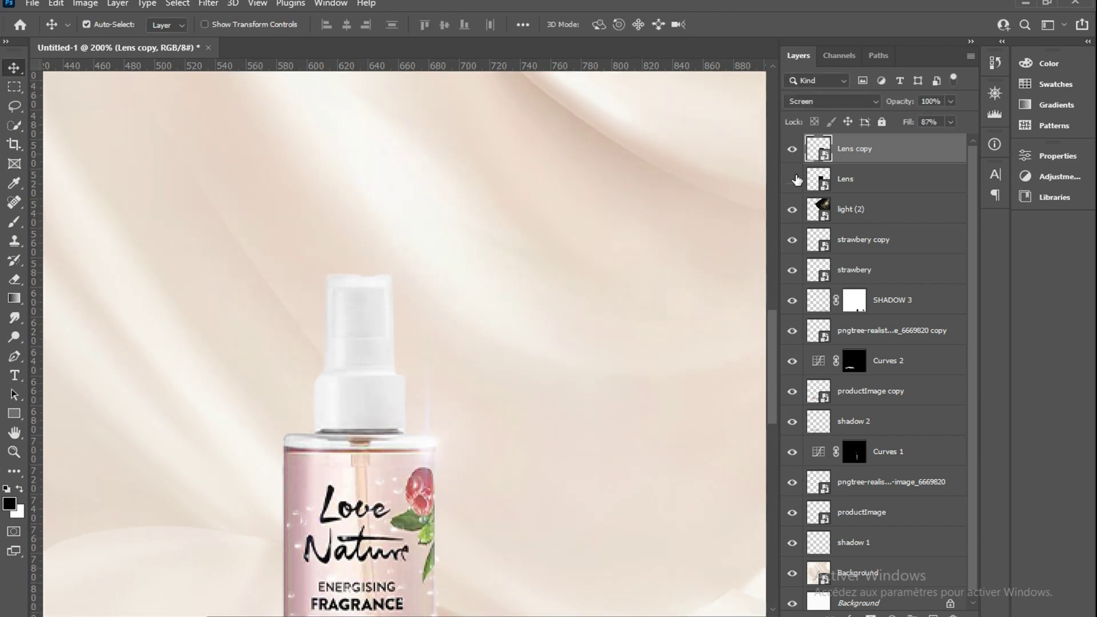
Step: Merge both Lens layers into Lens copy, blended in Screen, and view the whole composition
{"action": "left_click", "coordinate": [851, 179], "text": "ctrl"}
{"action": "key", "text": "ctrl+e"}
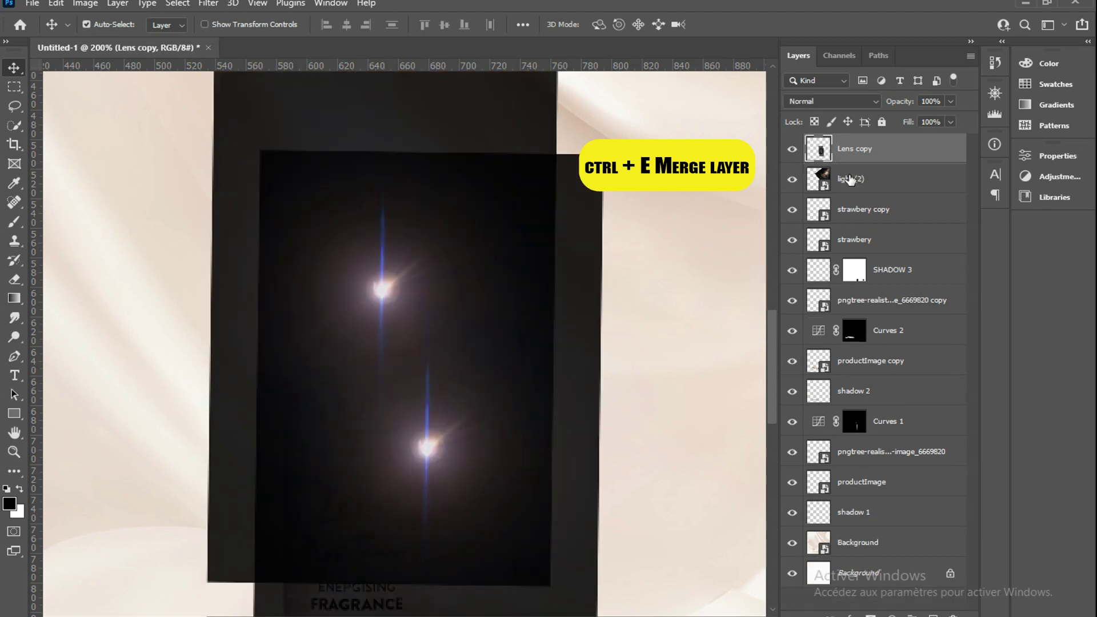
{"action": "left_click", "coordinate": [869, 102]}
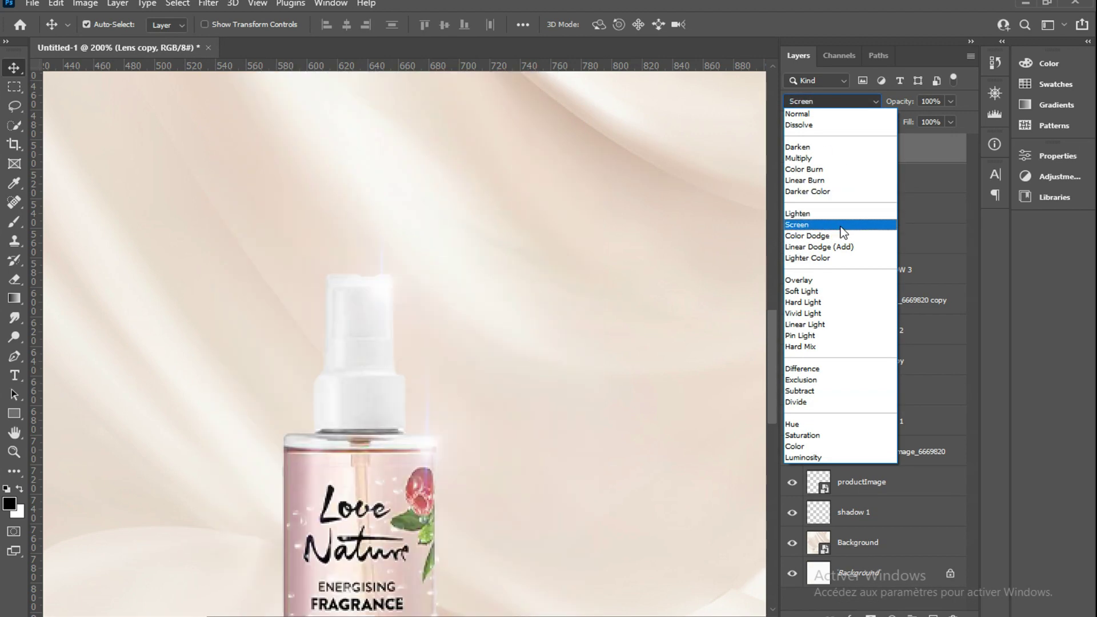
{"action": "left_click", "coordinate": [844, 226]}
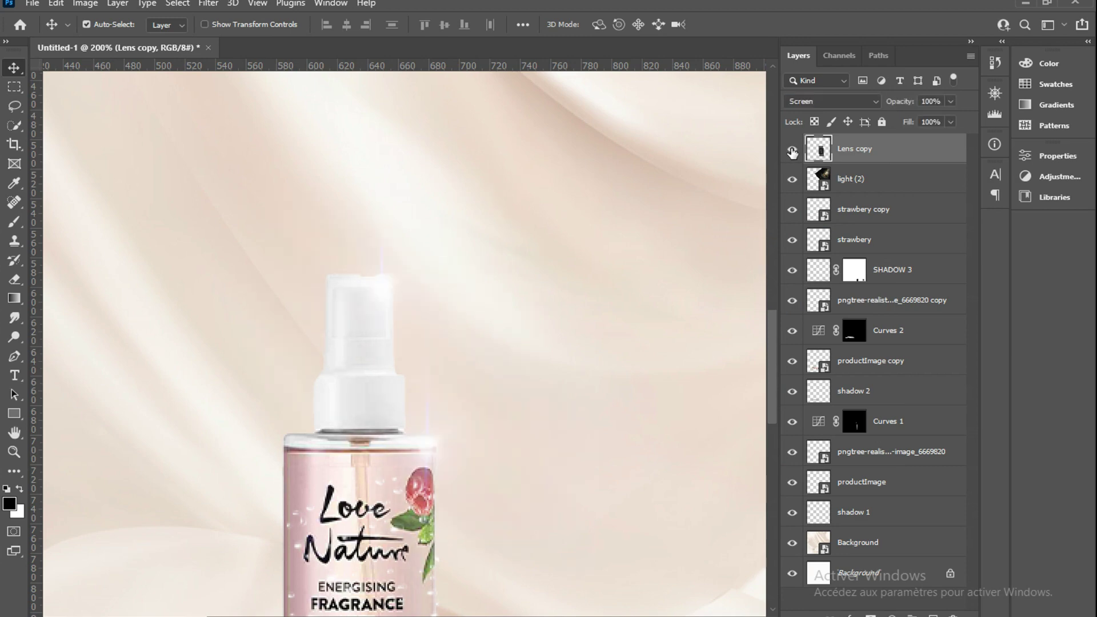
{"action": "key", "text": "ctrl+minus"}
{"action": "key", "text": "ctrl+minus"}
{"action": "key", "text": "ctrl+minus"}
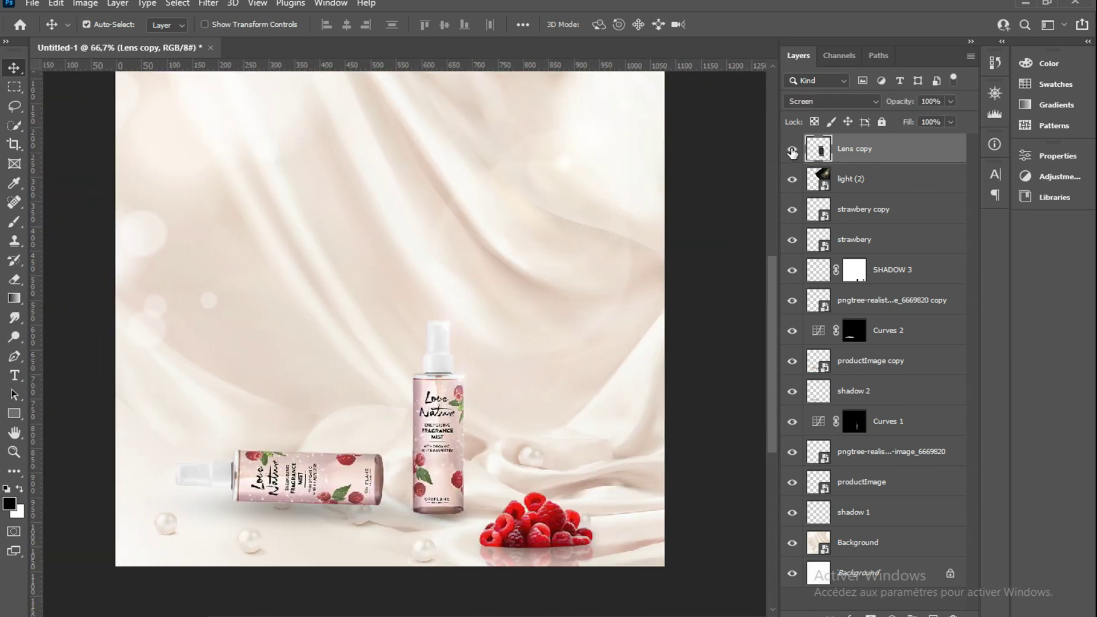
Step: Place the rose petals image as an embedded layer
{"action": "left_click", "coordinate": [34, 4]}
{"action": "left_click", "coordinate": [87, 318]}
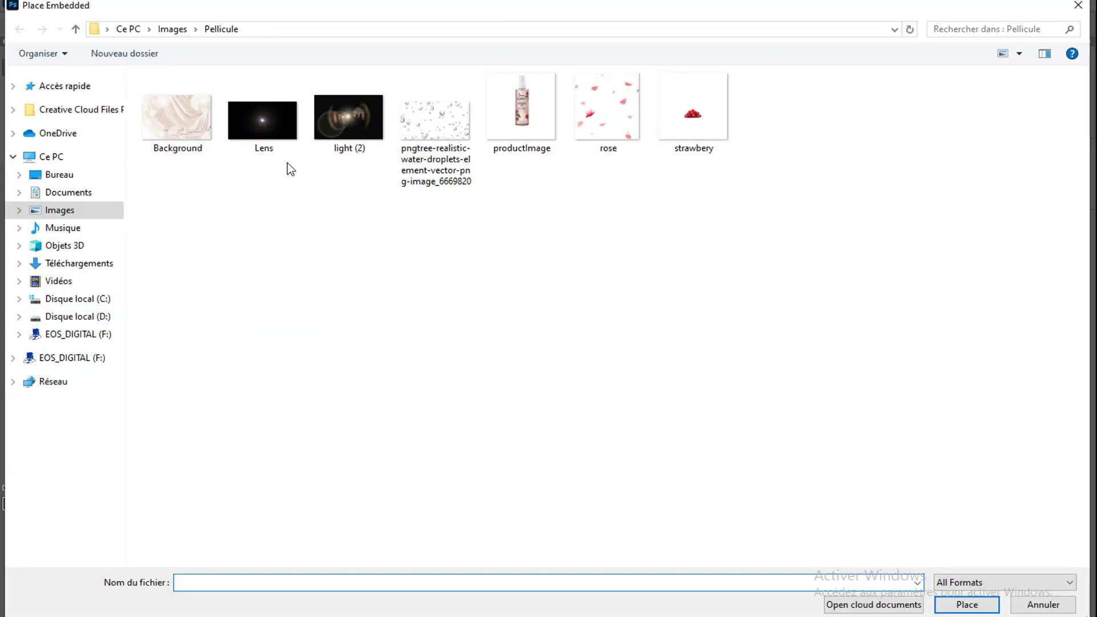
{"action": "left_click", "coordinate": [610, 107]}
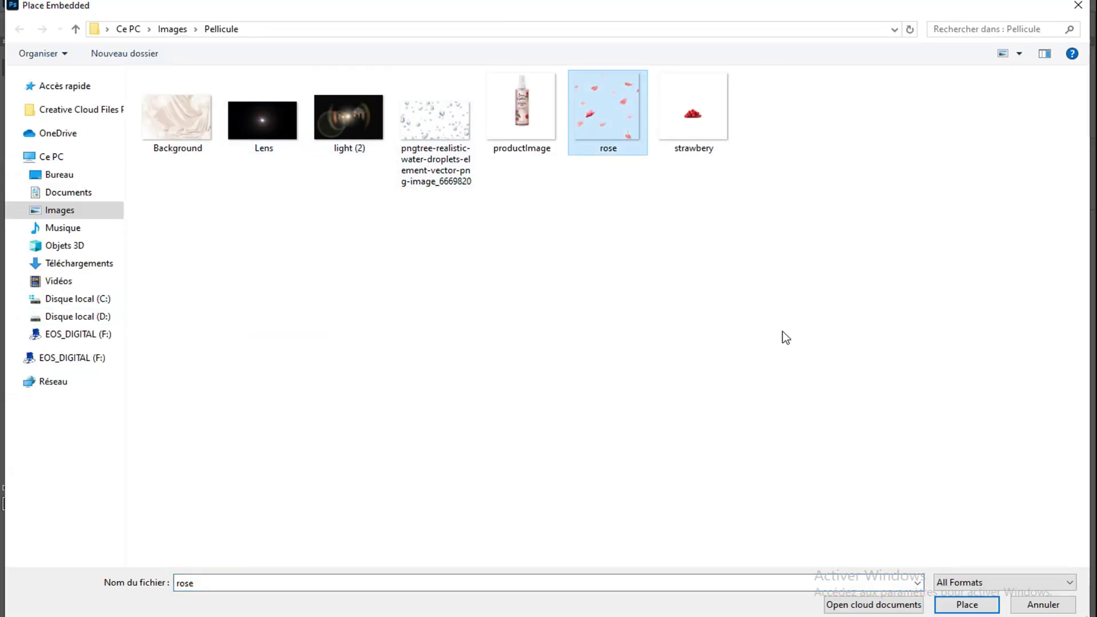
{"action": "key", "text": "Return"}
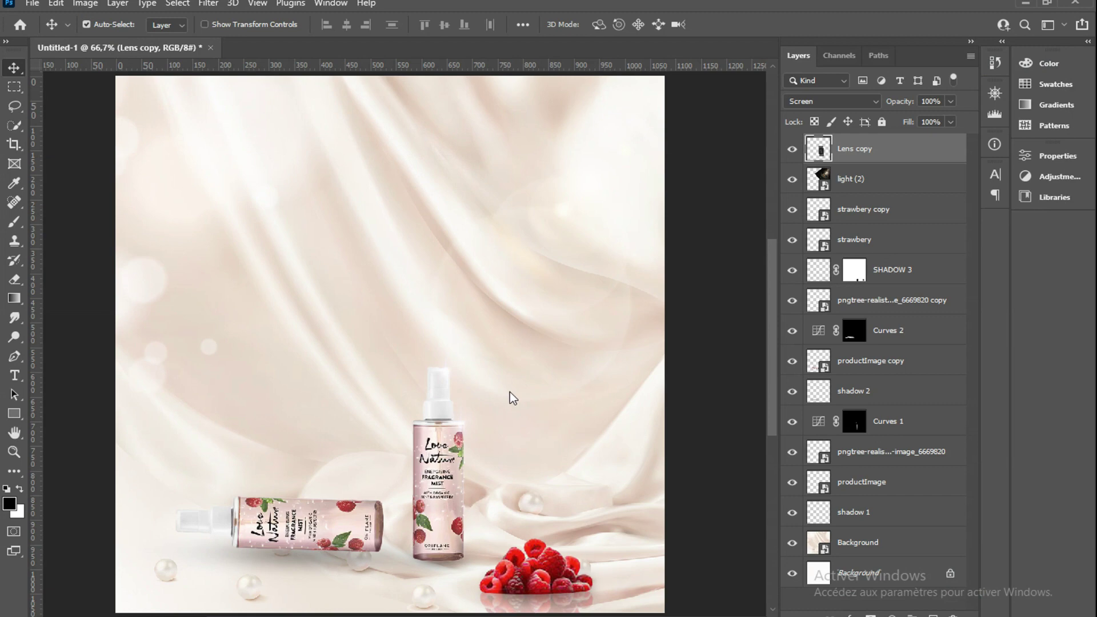
Step: Enlarge the petals to about 128% and position them across the silk
{"action": "left_click_drag", "start_coordinate": [607, 343], "coordinate": [663, 344]}
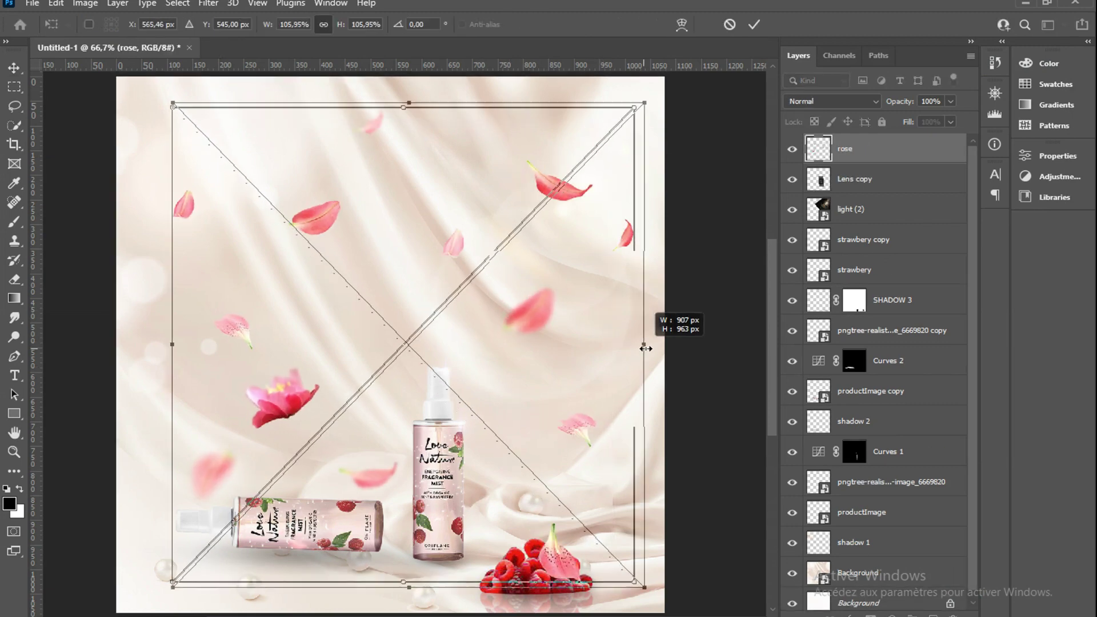
{"action": "left_click_drag", "start_coordinate": [501, 309], "coordinate": [469, 351]}
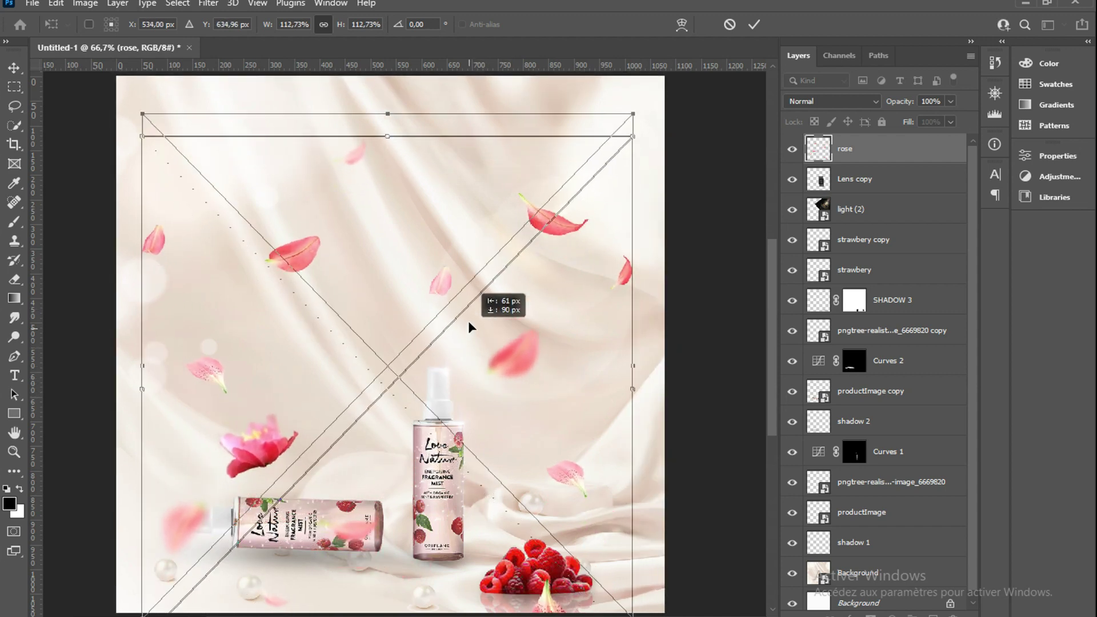
{"action": "left_click_drag", "start_coordinate": [469, 355], "coordinate": [485, 325]}
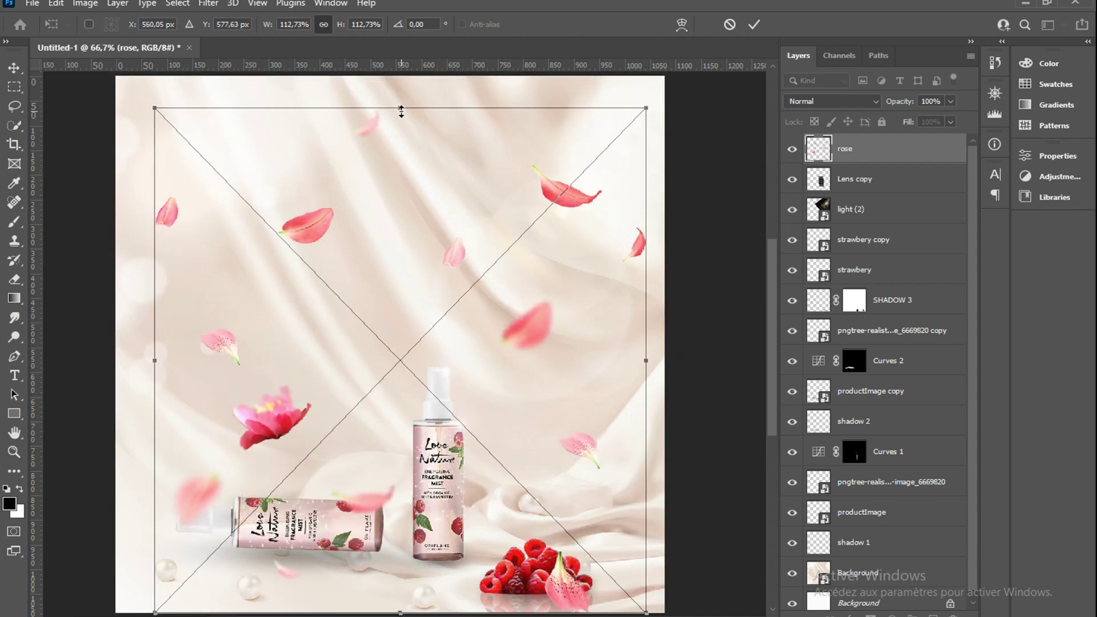
{"action": "left_click_drag", "start_coordinate": [400, 108], "coordinate": [400, 187]}
{"action": "mouse_move", "coordinate": [495, 335]}
{"action": "left_mouse_down"}
{"action": "mouse_move", "coordinate": [451, 375]}
{"action": "mouse_move", "coordinate": [509, 501]}
{"action": "left_mouse_up"}
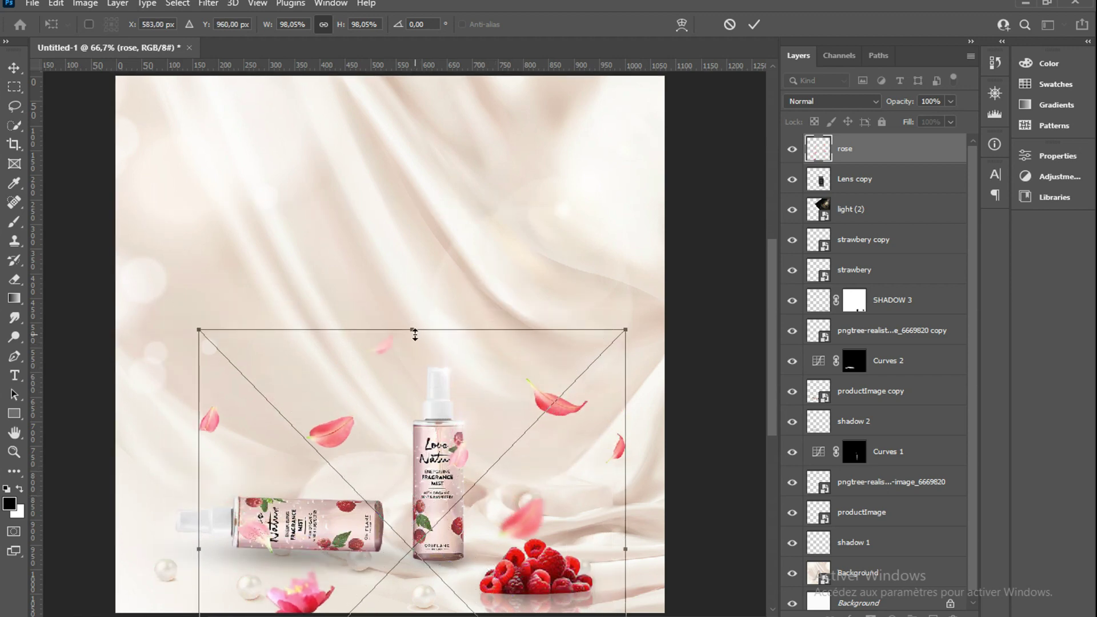
{"action": "left_click_drag", "start_coordinate": [413, 330], "coordinate": [413, 198]}
{"action": "mouse_move", "coordinate": [536, 422]}
{"action": "left_mouse_down"}
{"action": "mouse_move", "coordinate": [534, 432]}
{"action": "mouse_move", "coordinate": [525, 382]}
{"action": "left_mouse_up"}
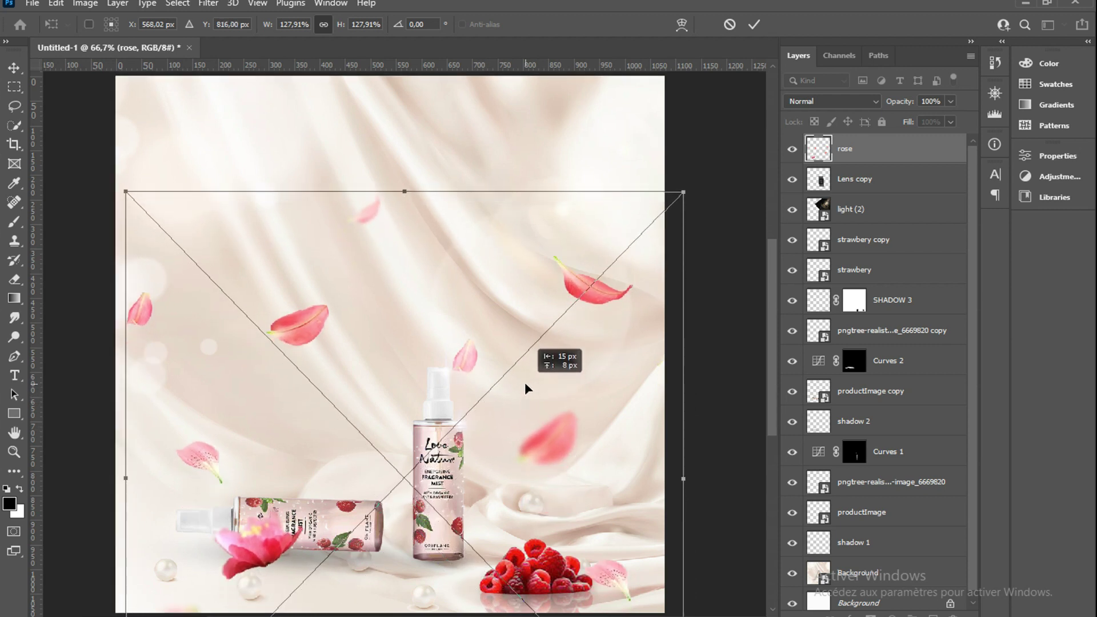
{"action": "left_click", "coordinate": [755, 24]}
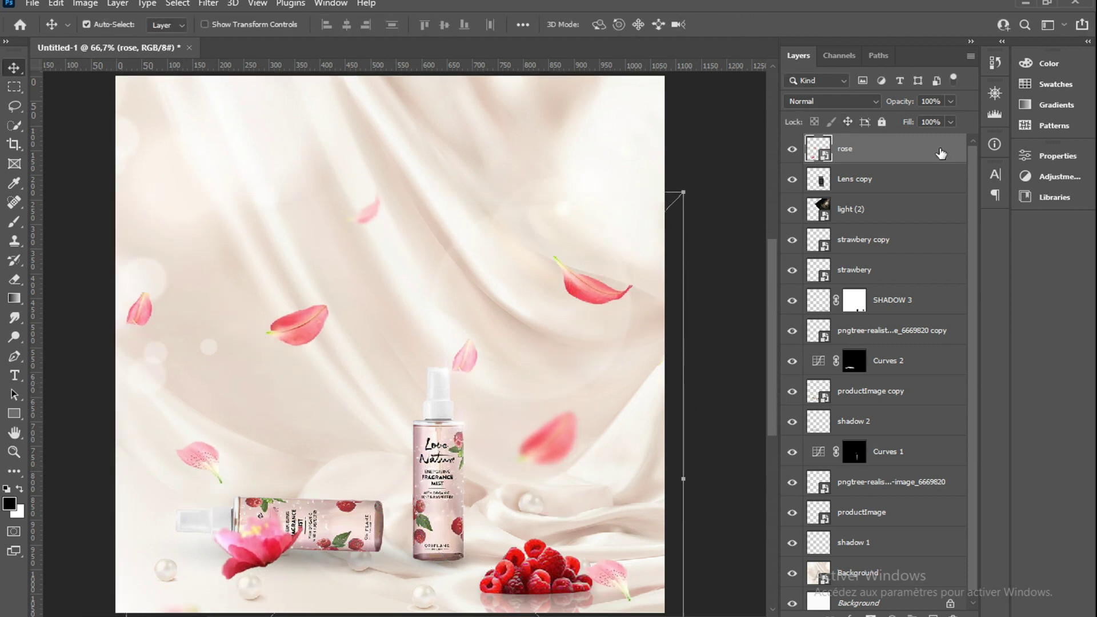
Step: Move the rose layer beneath Curves 1 and the bottle layers
{"action": "left_click_drag", "start_coordinate": [941, 153], "coordinate": [934, 474]}
{"action": "scroll", "coordinate": [915, 463], "scroll_direction": "down", "scroll_amount": 1}
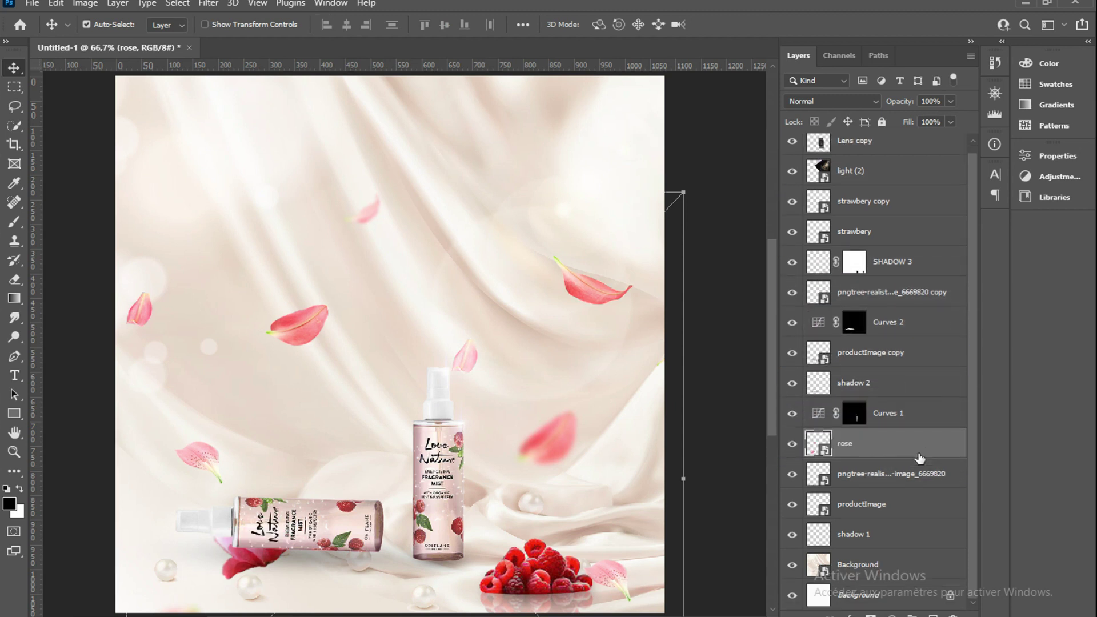
{"action": "left_click", "coordinate": [792, 444]}
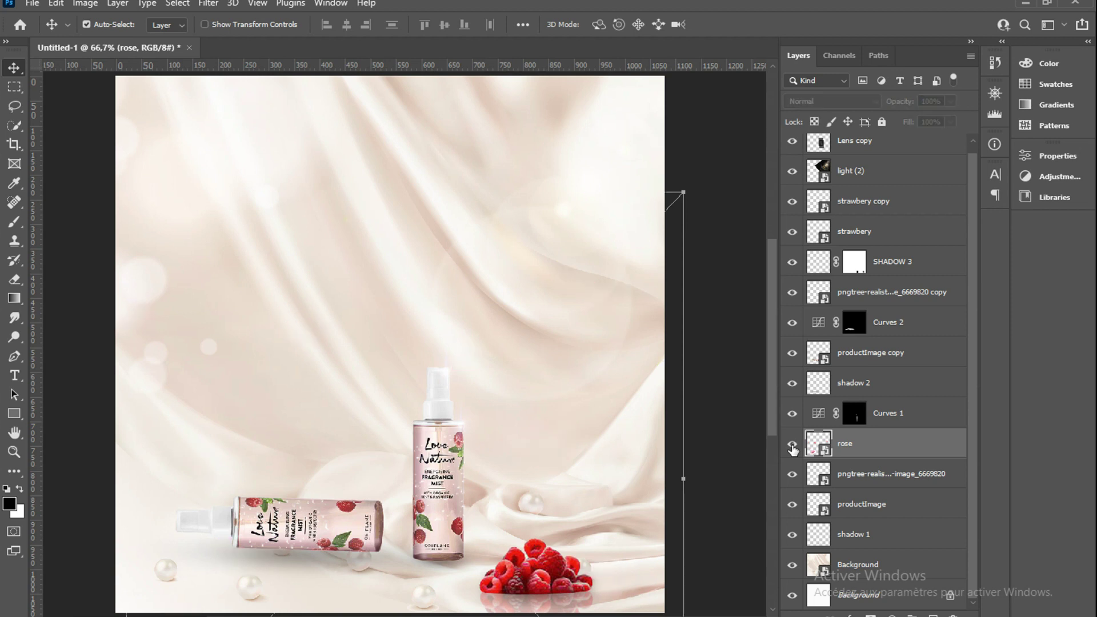
{"action": "left_click", "coordinate": [792, 444]}
{"action": "scroll", "coordinate": [566, 469], "scroll_direction": "down", "scroll_amount": 1}
{"action": "scroll", "coordinate": [563, 467], "scroll_direction": "down", "scroll_amount": 1}
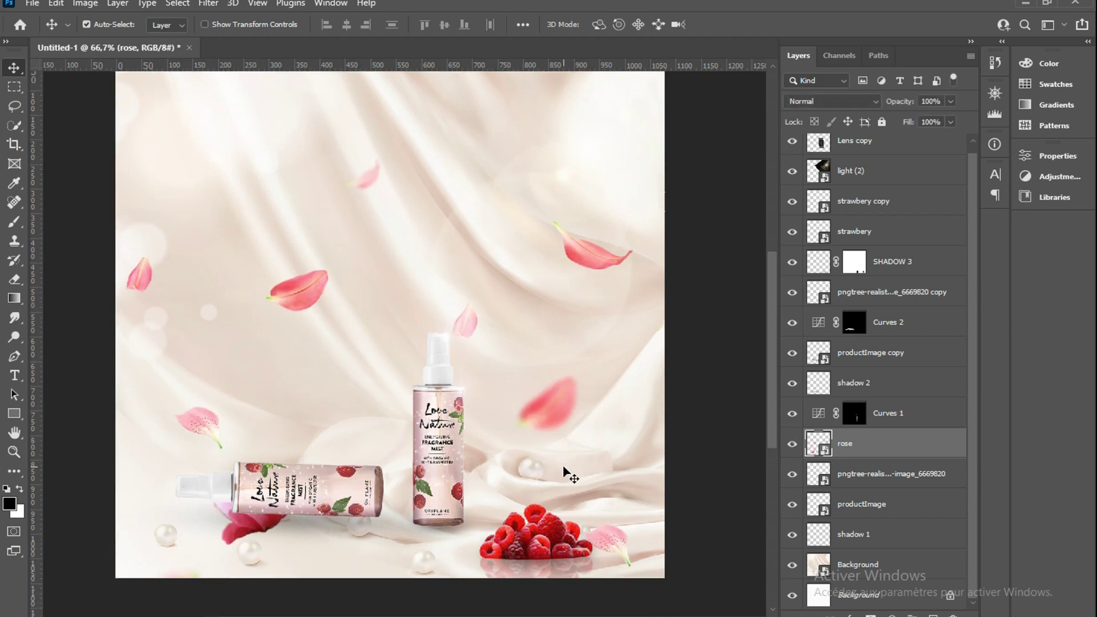
Step: Scale the rose petals down to about 118%
{"action": "key", "text": "ctrl+t"}
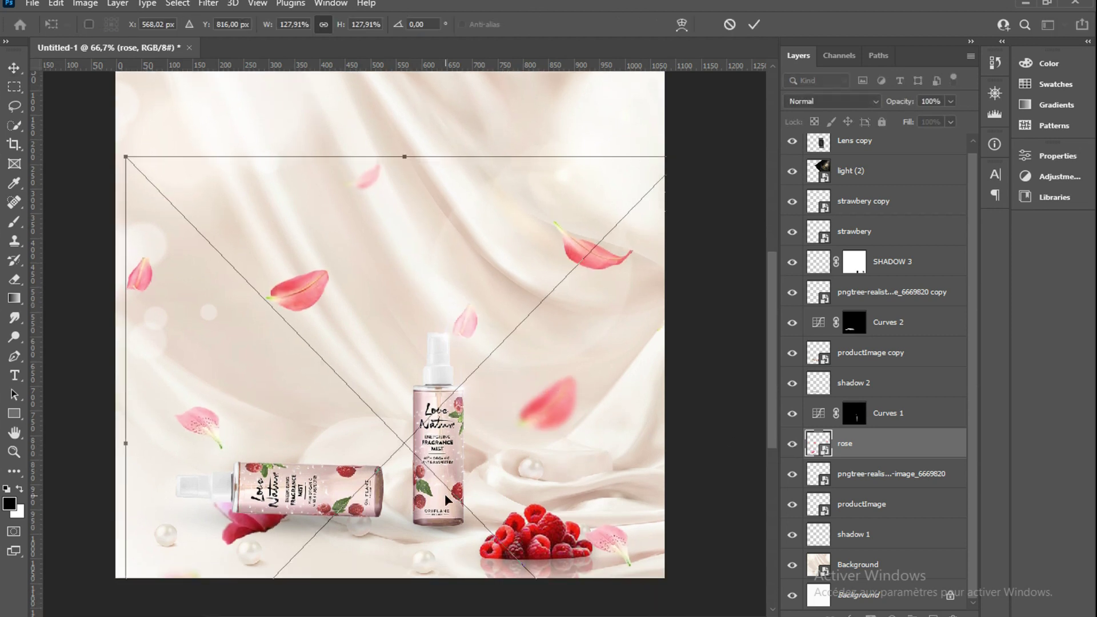
{"action": "scroll", "coordinate": [444, 494], "scroll_direction": "down", "scroll_amount": 4}
{"action": "scroll", "coordinate": [447, 501], "scroll_direction": "down", "scroll_amount": 4}
{"action": "left_click_drag", "start_coordinate": [407, 589], "coordinate": [429, 510]}
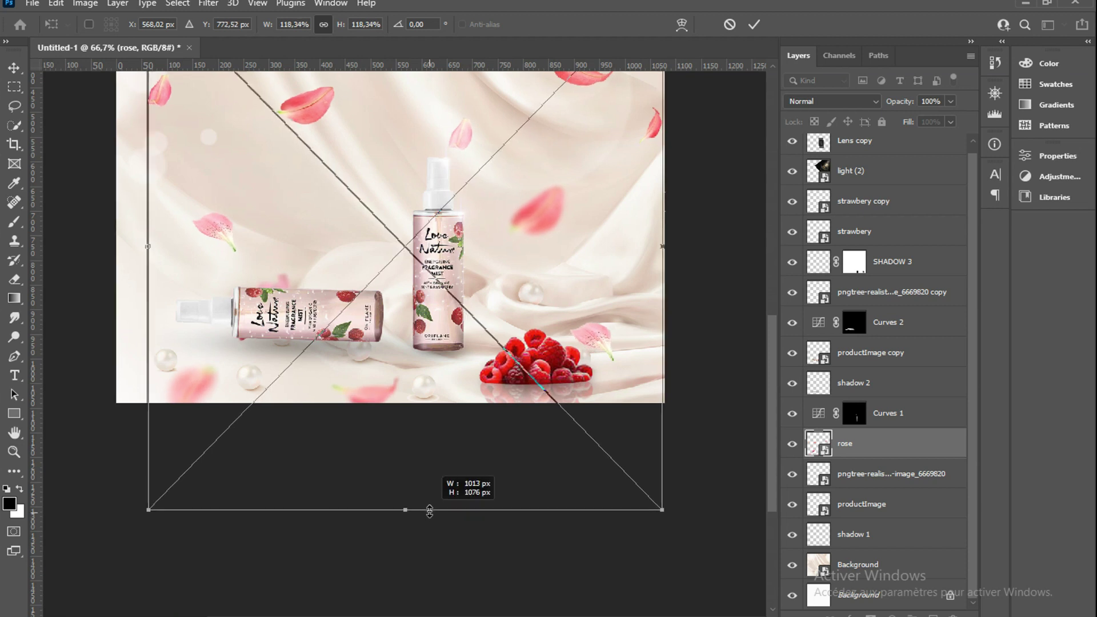
{"action": "left_click", "coordinate": [754, 24]}
{"action": "scroll", "coordinate": [574, 287], "scroll_direction": "up", "scroll_amount": 3}
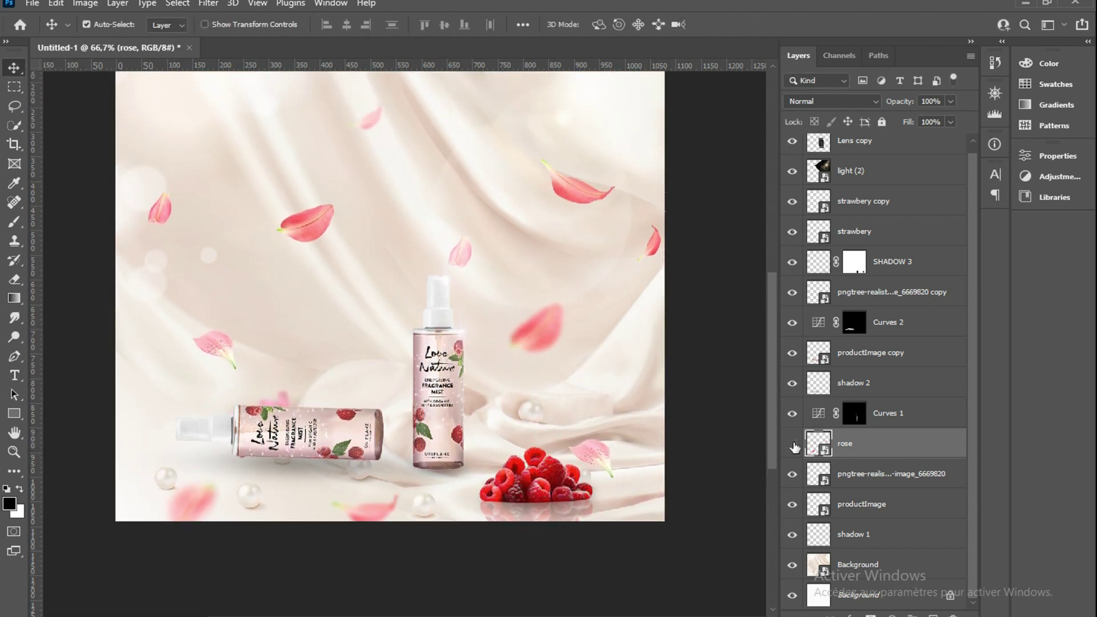
{"action": "left_click", "coordinate": [793, 443]}
{"action": "left_click", "coordinate": [792, 444]}
{"action": "left_click", "coordinate": [793, 444]}
{"action": "scroll", "coordinate": [594, 455], "scroll_direction": "up", "scroll_amount": 1}
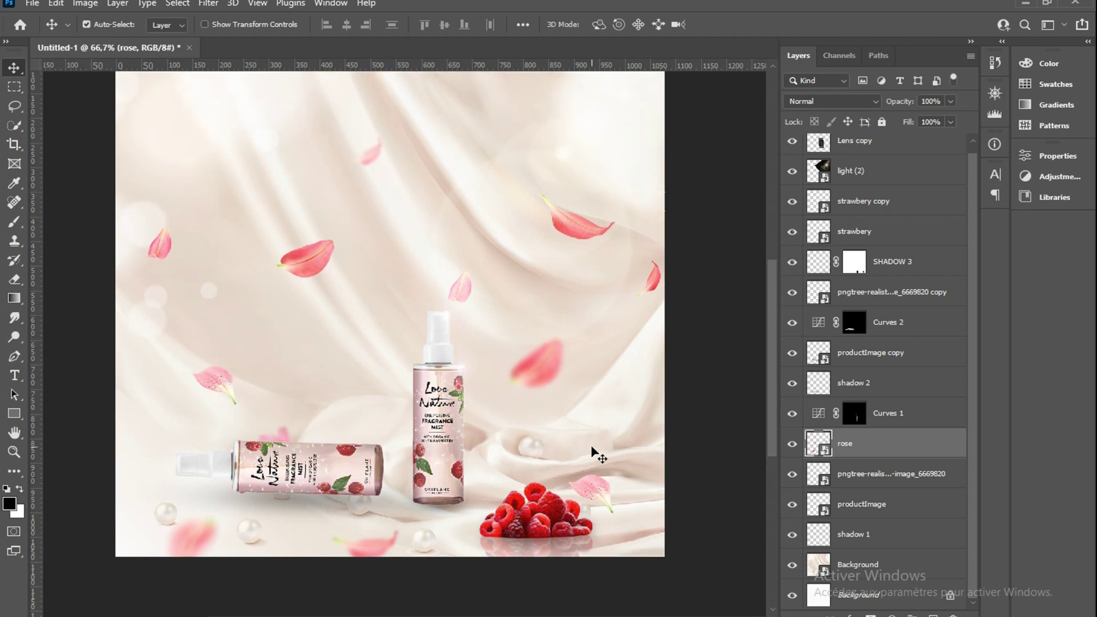
{"action": "left_click", "coordinate": [208, 3]}
{"action": "mouse_move", "coordinate": [217, 191]}
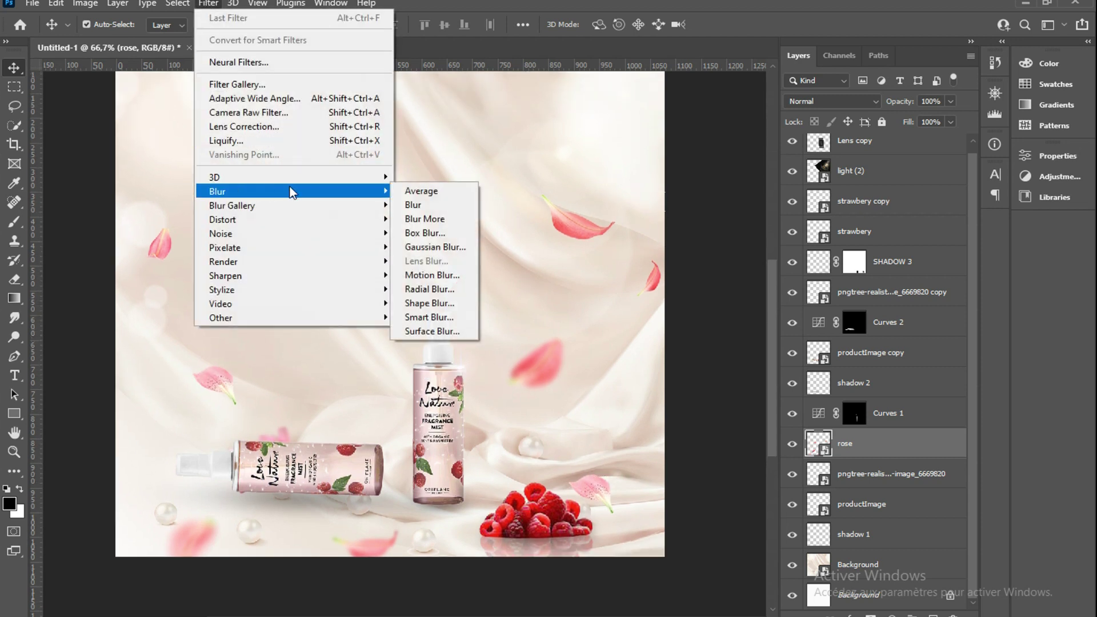
Step: Apply a Gaussian Blur of radius 3,5 pixels to the rose petals
{"action": "left_click", "coordinate": [434, 247]}
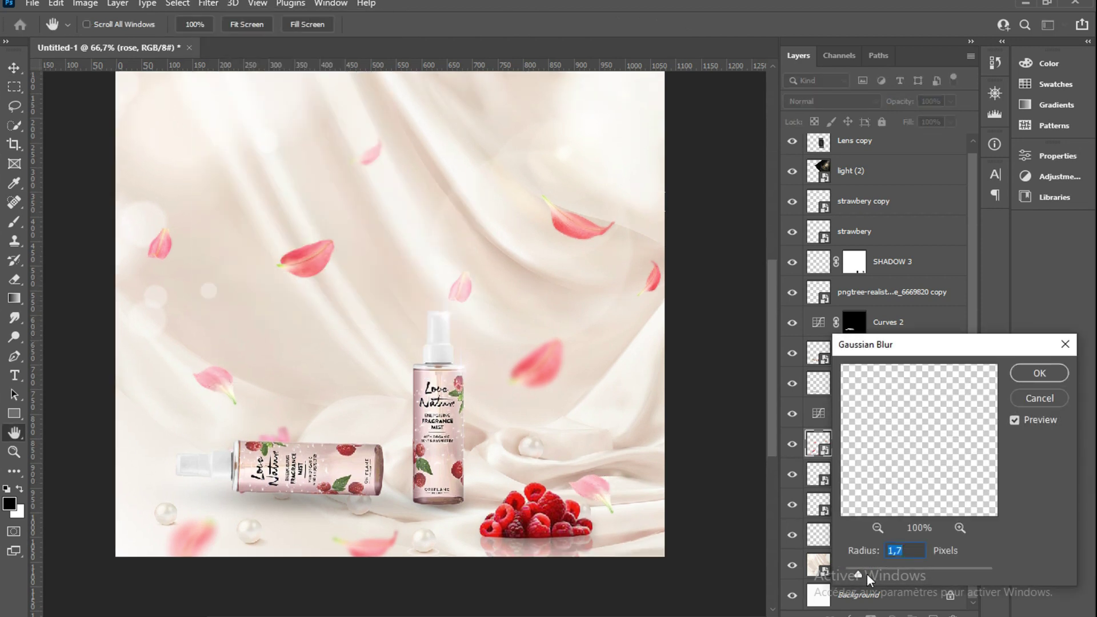
{"action": "left_click_drag", "start_coordinate": [884, 573], "coordinate": [874, 574]}
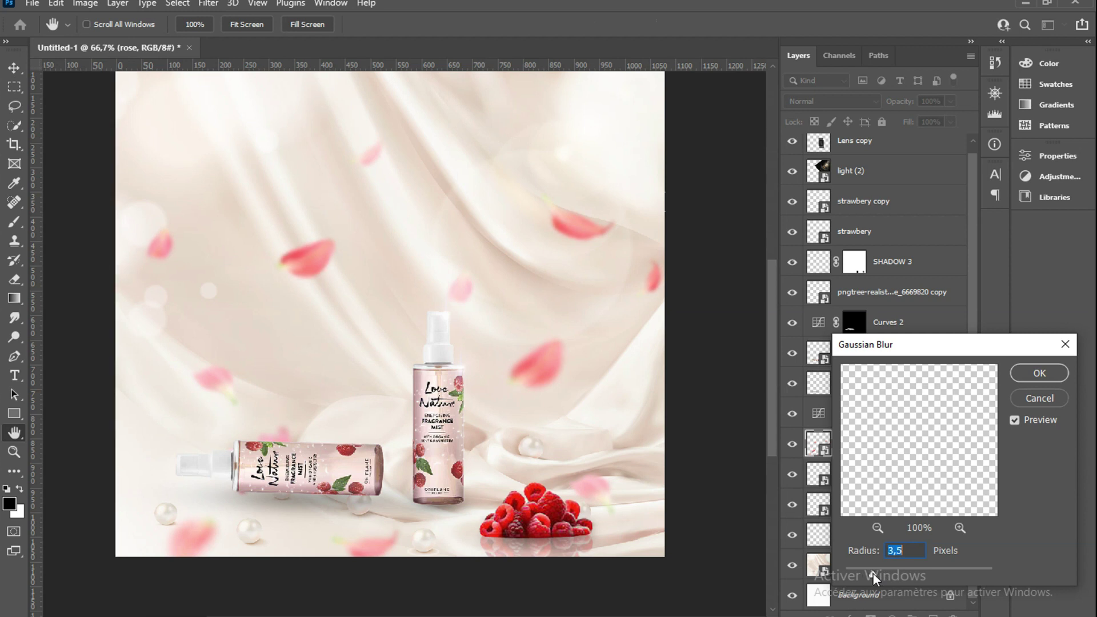
{"action": "left_click", "coordinate": [1039, 371]}
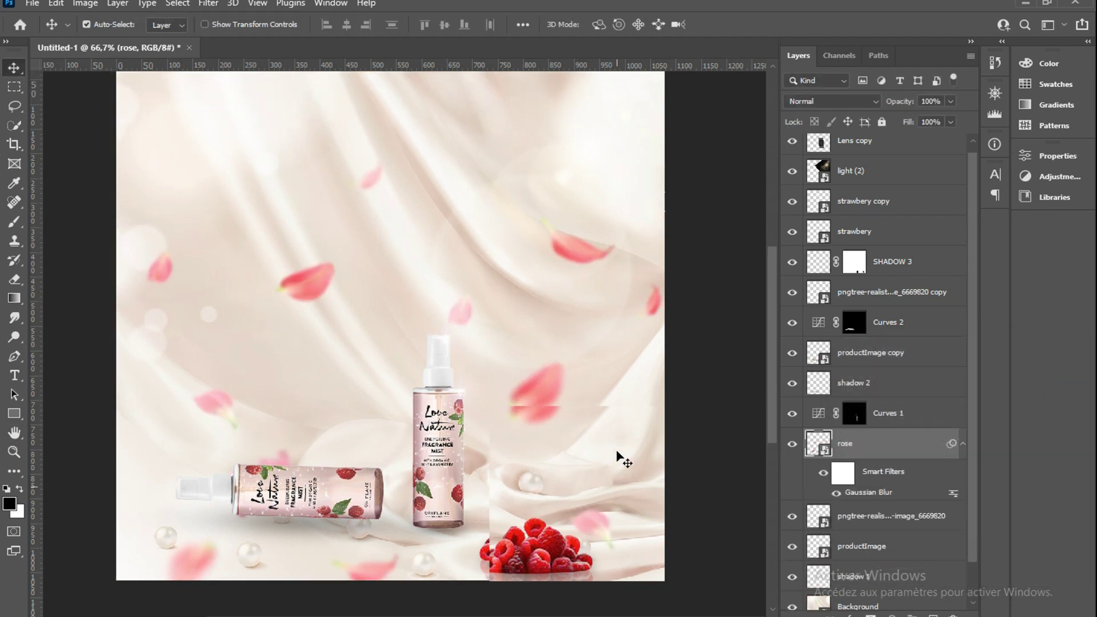
{"action": "scroll", "coordinate": [616, 452], "scroll_direction": "up", "scroll_amount": 3}
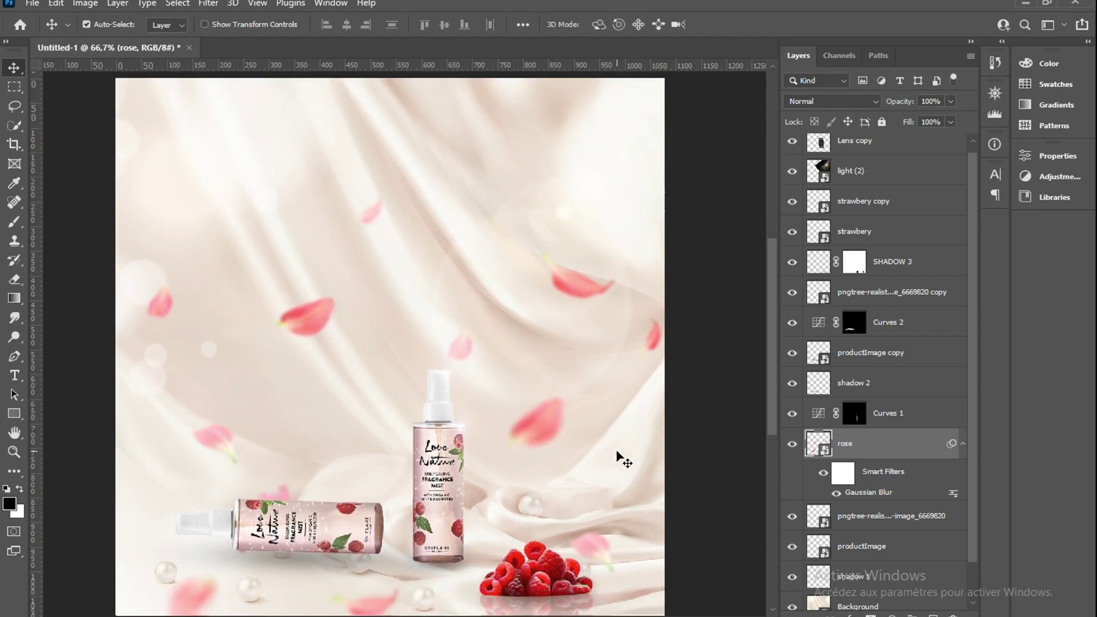
{"action": "scroll", "coordinate": [616, 450], "scroll_direction": "down", "scroll_amount": 1}
Step: Toggle the Lens copy and productImage layers to check their effect
{"action": "left_click", "coordinate": [923, 153]}
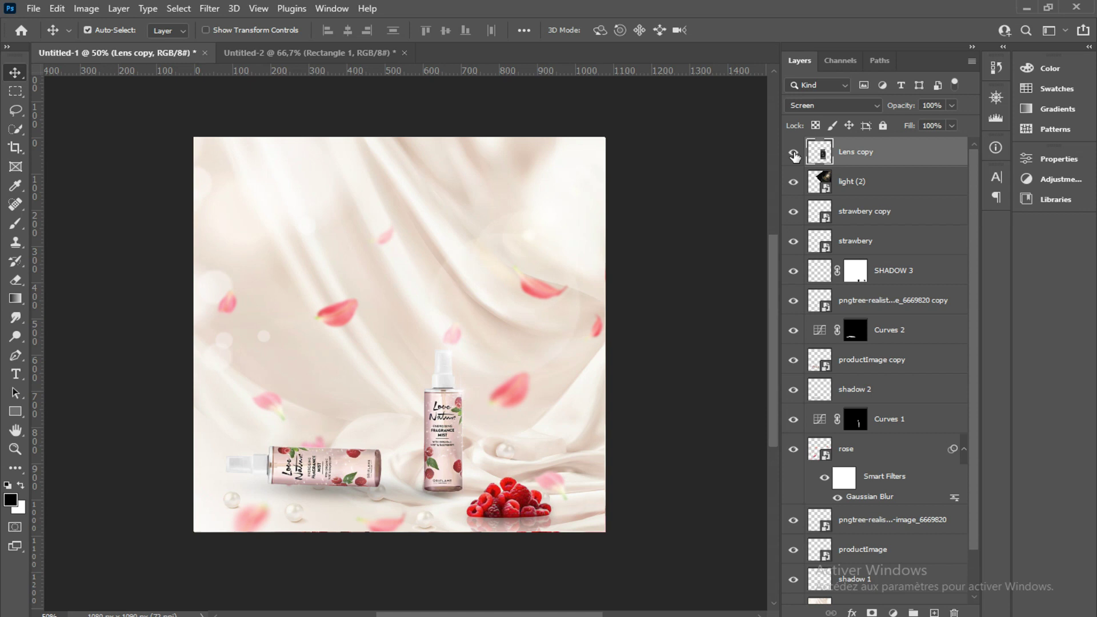
{"action": "left_click", "coordinate": [793, 152]}
{"action": "scroll", "coordinate": [854, 443], "scroll_direction": "down", "scroll_amount": 2}
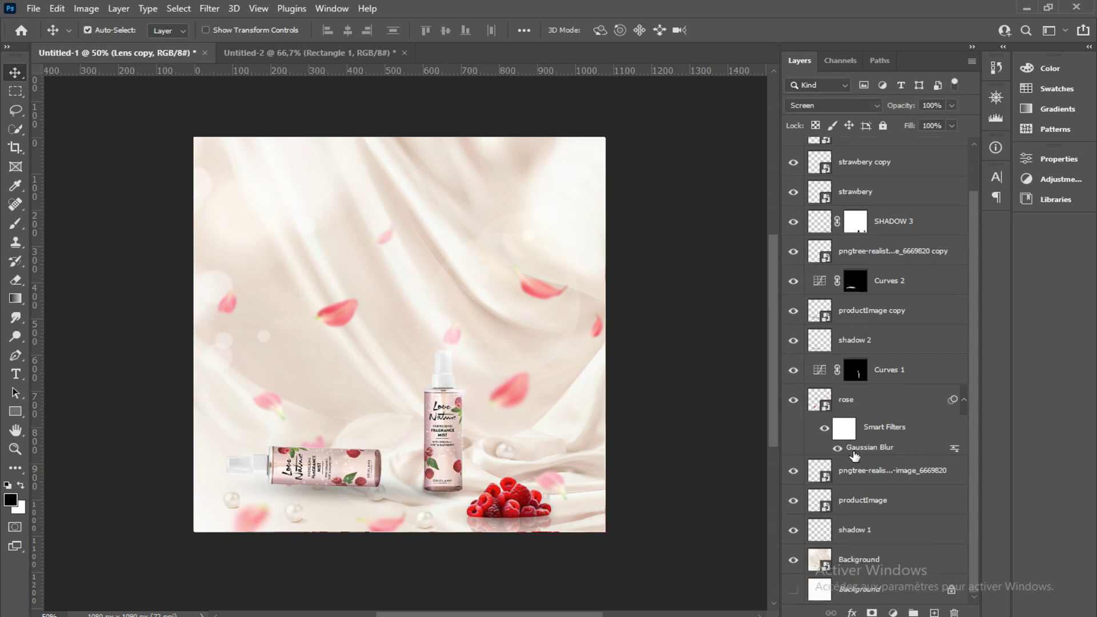
{"action": "left_click", "coordinate": [878, 513]}
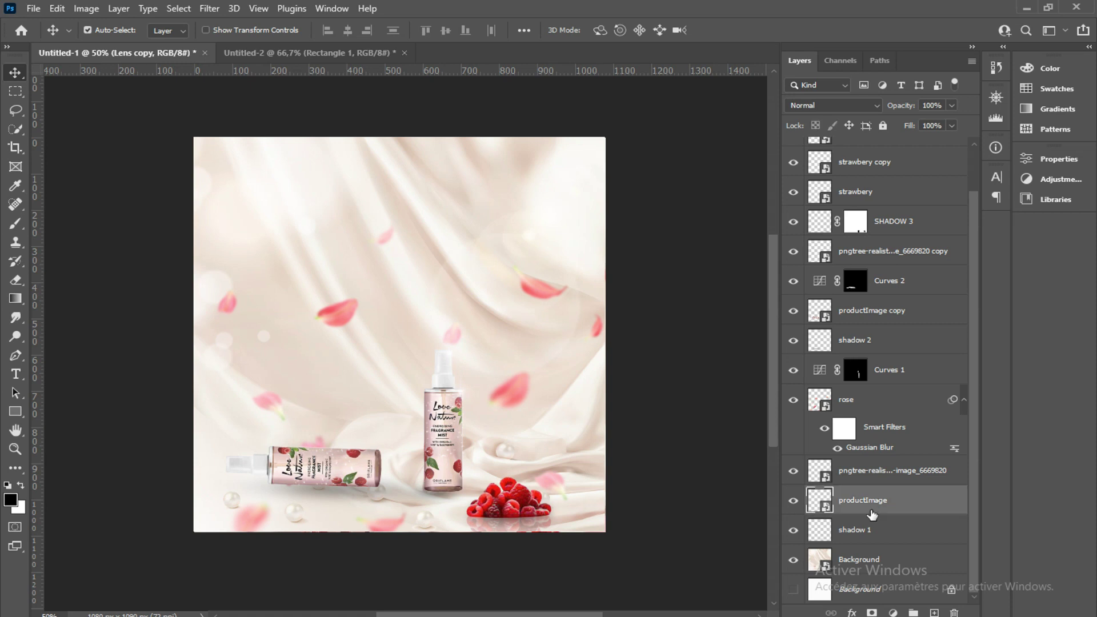
{"action": "left_click", "coordinate": [794, 502]}
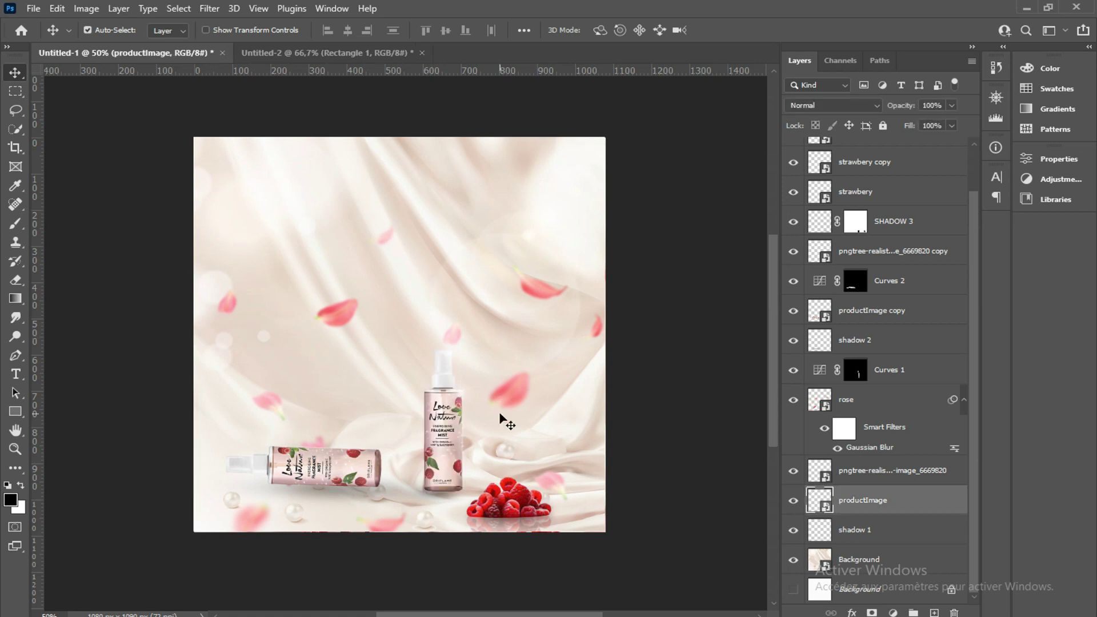
{"action": "key", "text": "ctrl+plus"}
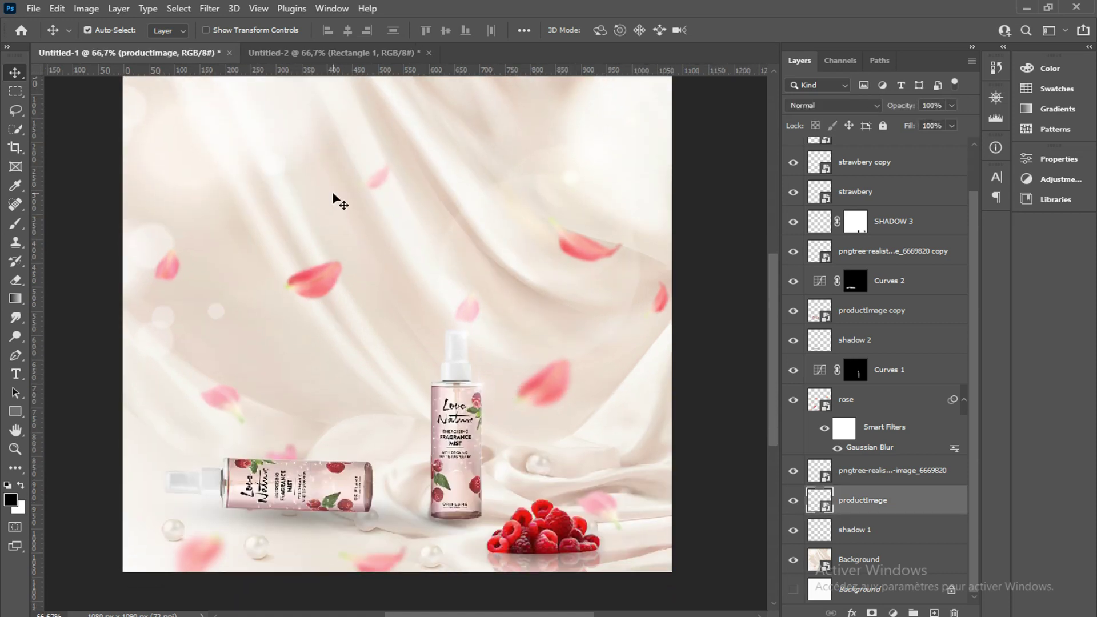
Step: Set Hue/Saturation on productImage to Hue -7, Saturation +21, Lightness -1
{"action": "left_click", "coordinate": [86, 8]}
{"action": "mouse_move", "coordinate": [110, 46]}
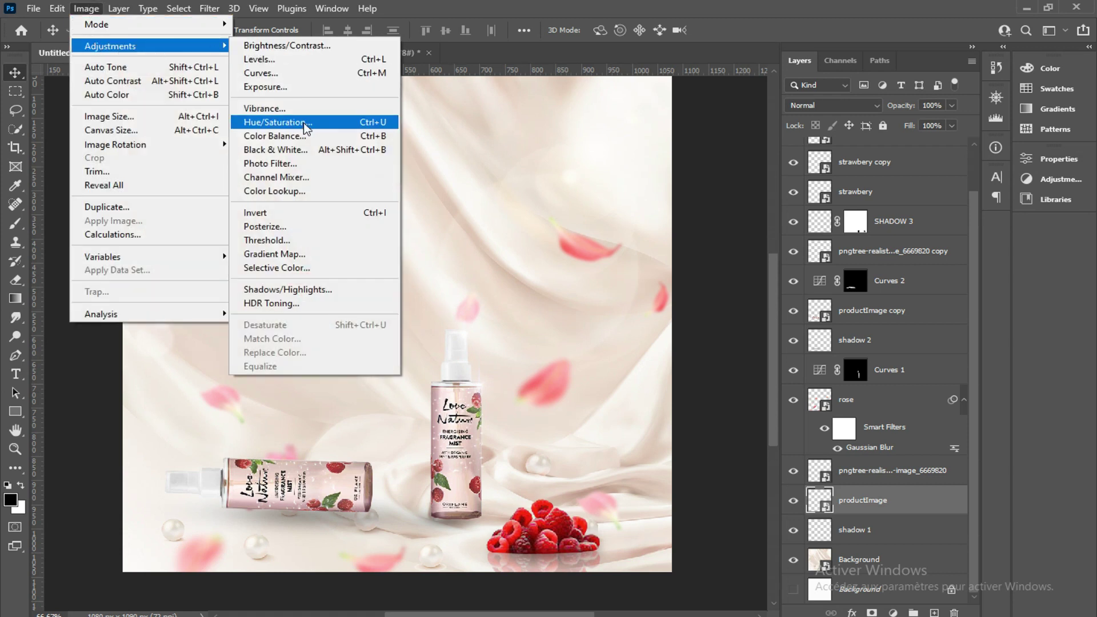
{"action": "left_click", "coordinate": [322, 122]}
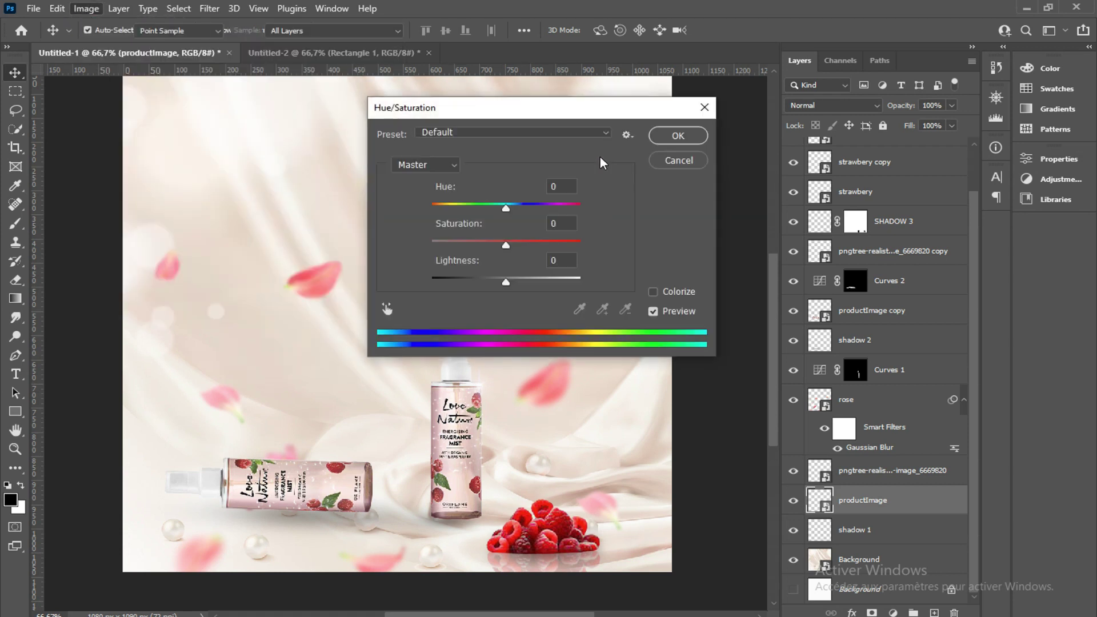
{"action": "mouse_move", "coordinate": [506, 245]}
{"action": "left_mouse_down"}
{"action": "mouse_move", "coordinate": [534, 245]}
{"action": "mouse_move", "coordinate": [523, 245]}
{"action": "left_mouse_up"}
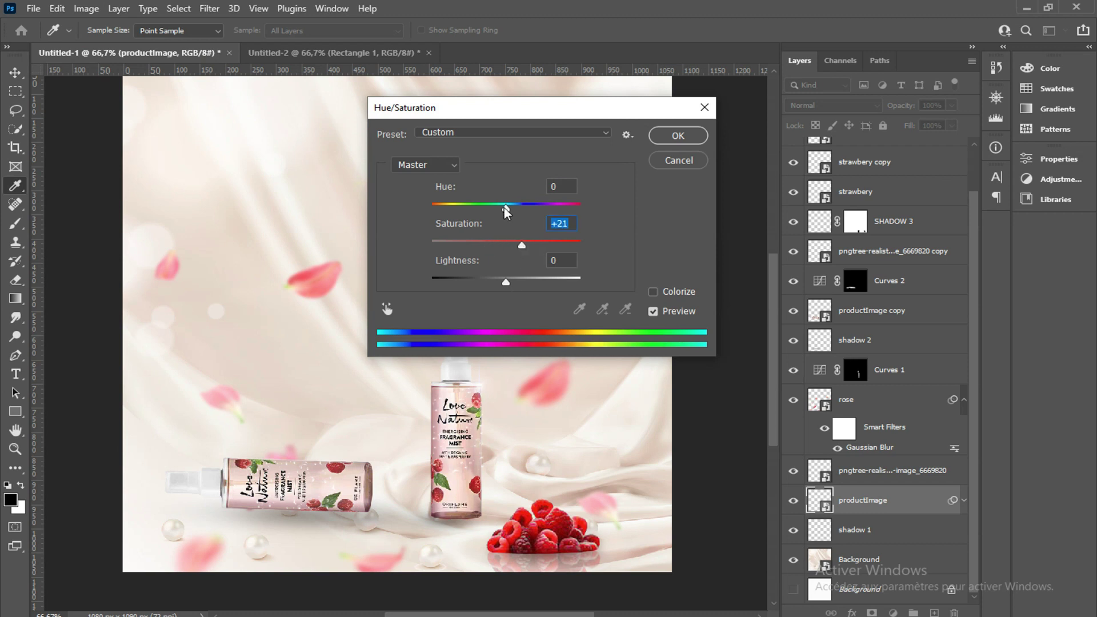
{"action": "left_click_drag", "start_coordinate": [505, 210], "coordinate": [502, 210]}
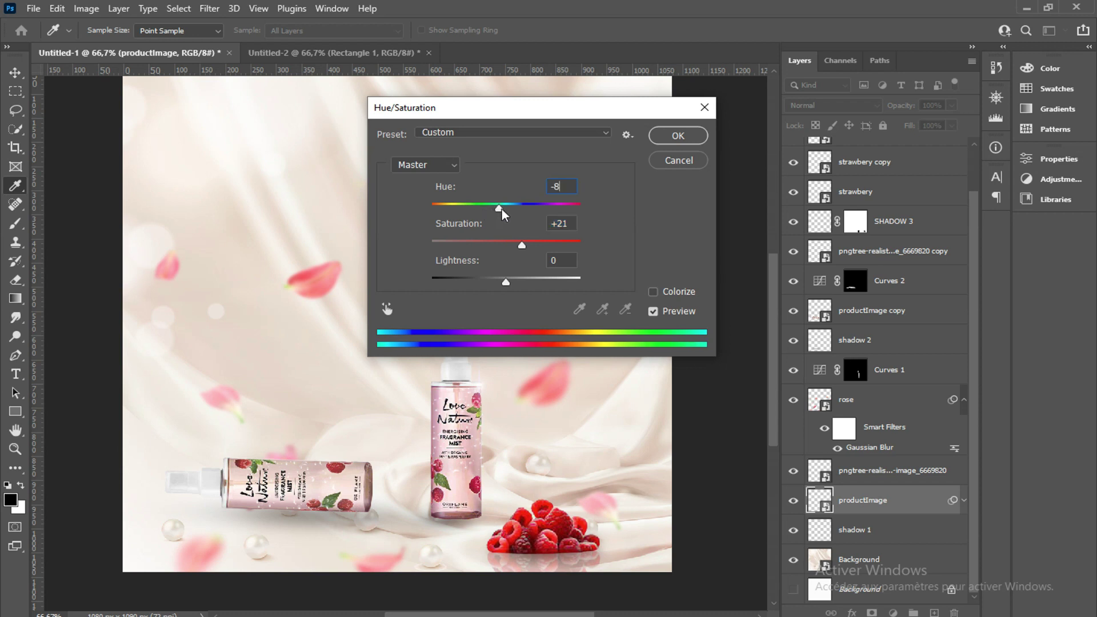
{"action": "key", "text": "Up"}
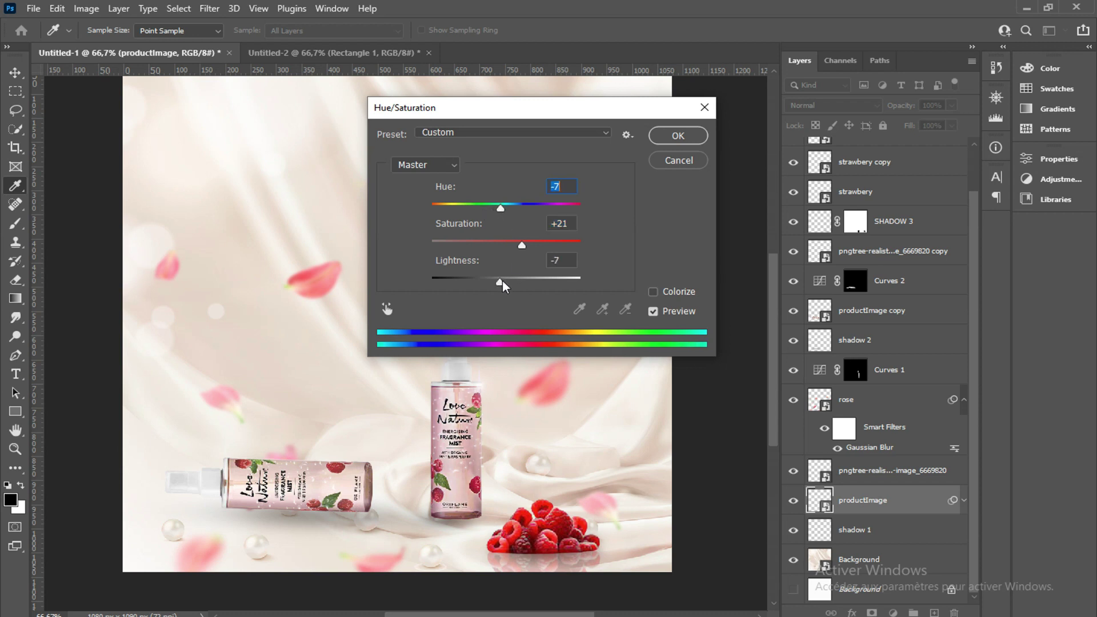
{"action": "left_click", "coordinate": [506, 280]}
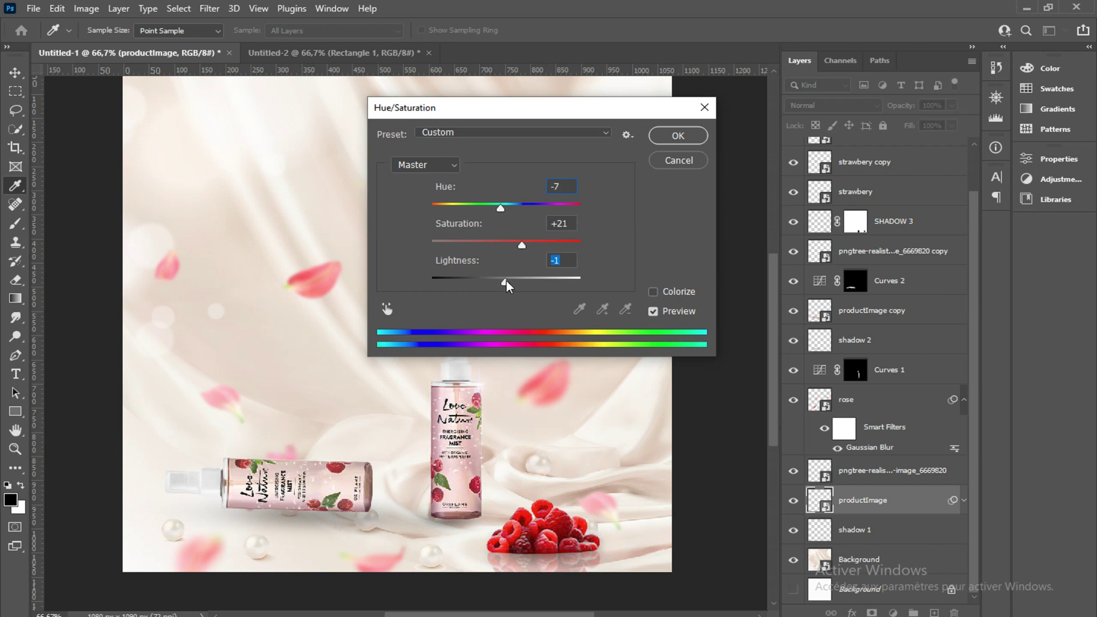
{"action": "left_click", "coordinate": [676, 136]}
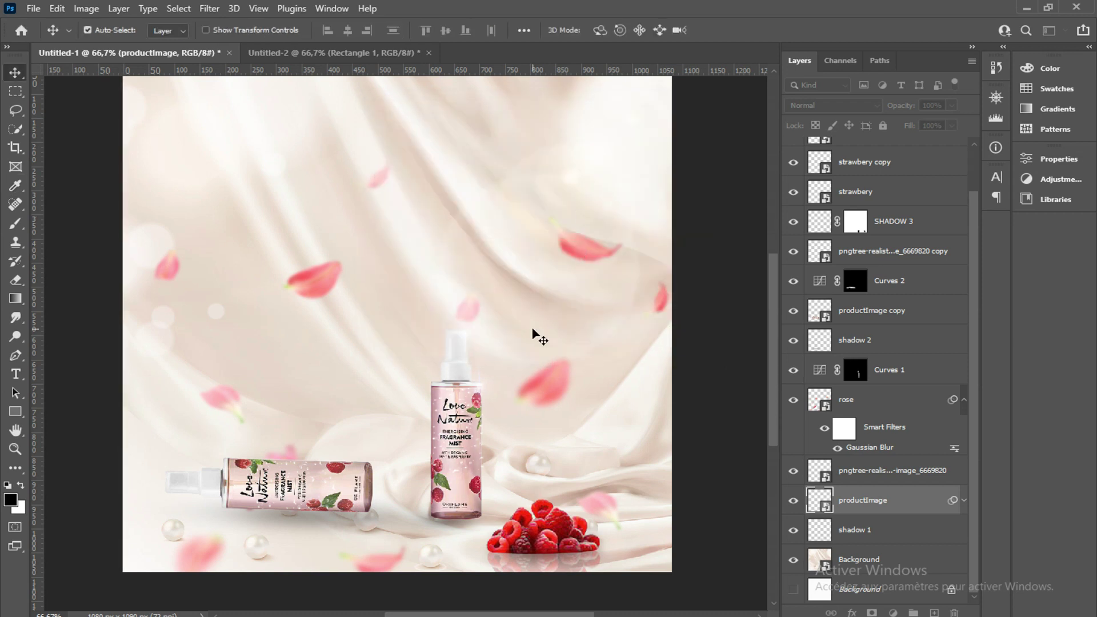
{"action": "left_click", "coordinate": [893, 320]}
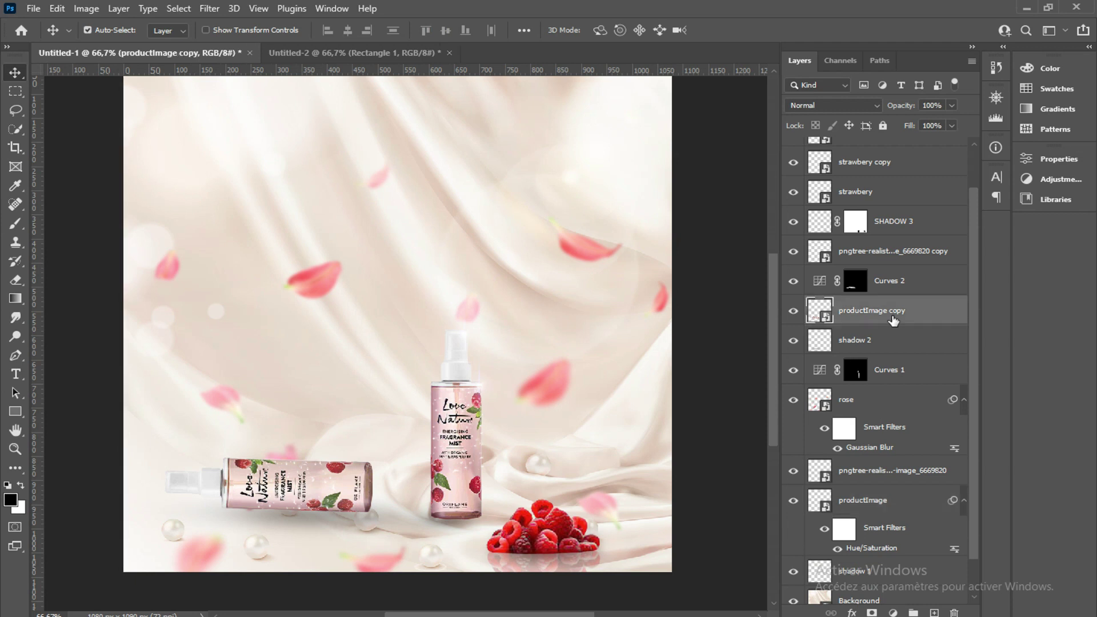
{"action": "left_click", "coordinate": [794, 310]}
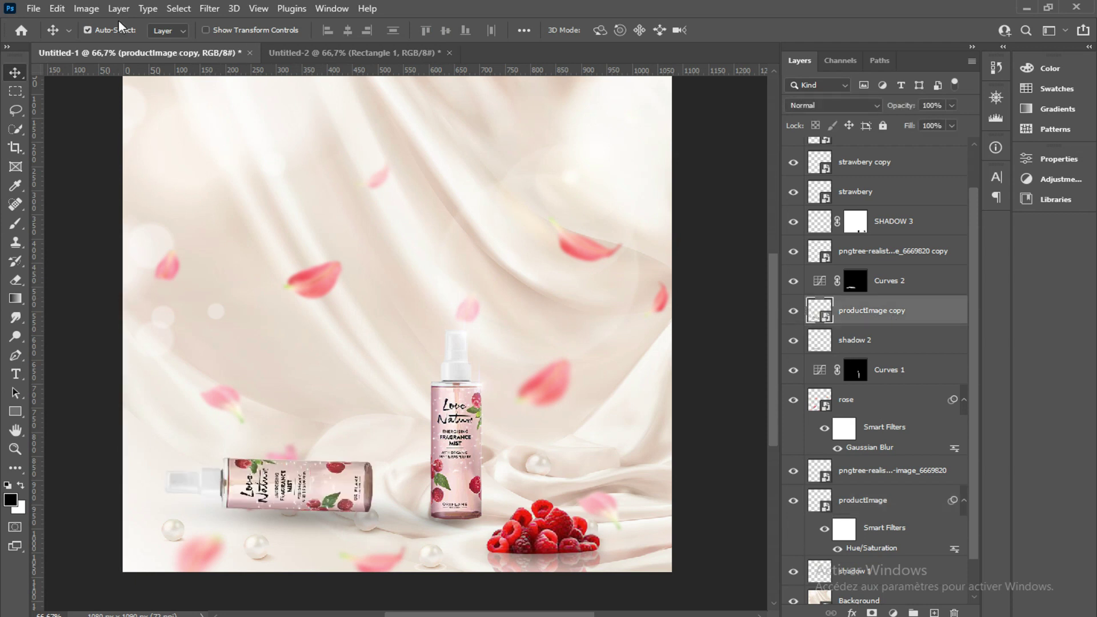
Step: Set Hue/Saturation on productImage copy to Saturation +11 and Lightness -2
{"action": "left_click", "coordinate": [86, 8]}
{"action": "mouse_move", "coordinate": [110, 45]}
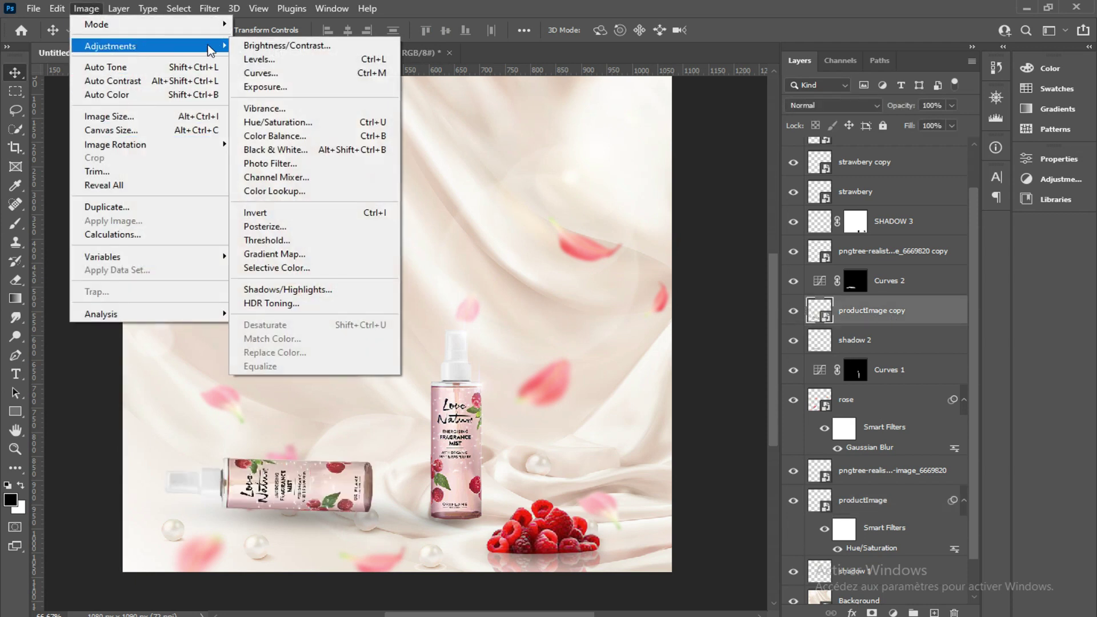
{"action": "left_click", "coordinate": [278, 122]}
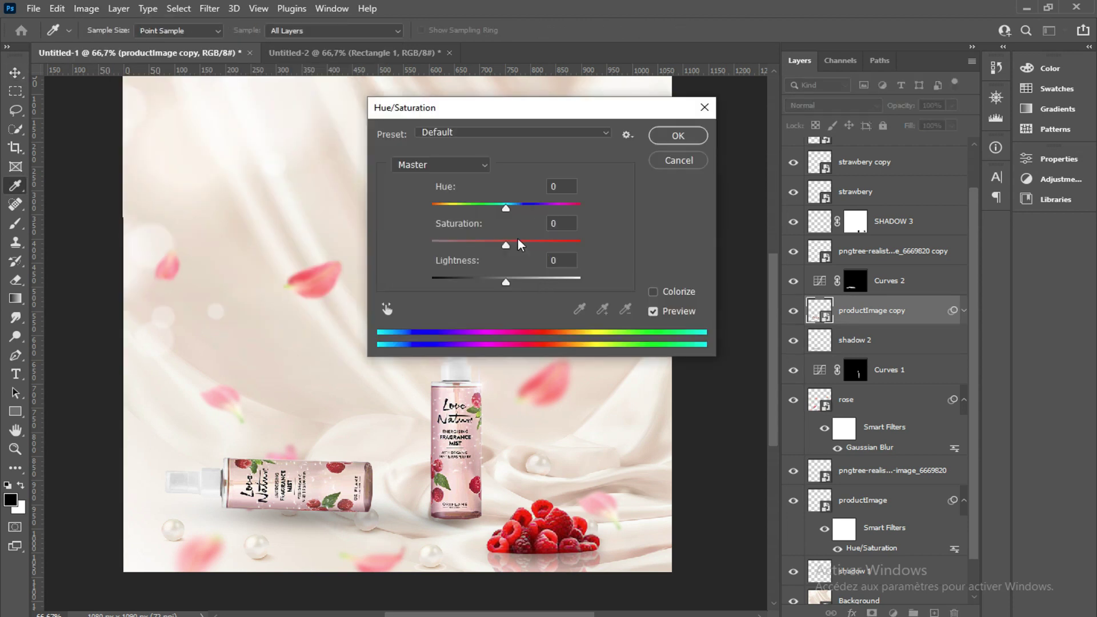
{"action": "mouse_move", "coordinate": [506, 245]}
{"action": "left_mouse_down"}
{"action": "mouse_move", "coordinate": [493, 244]}
{"action": "mouse_move", "coordinate": [516, 242]}
{"action": "left_mouse_up"}
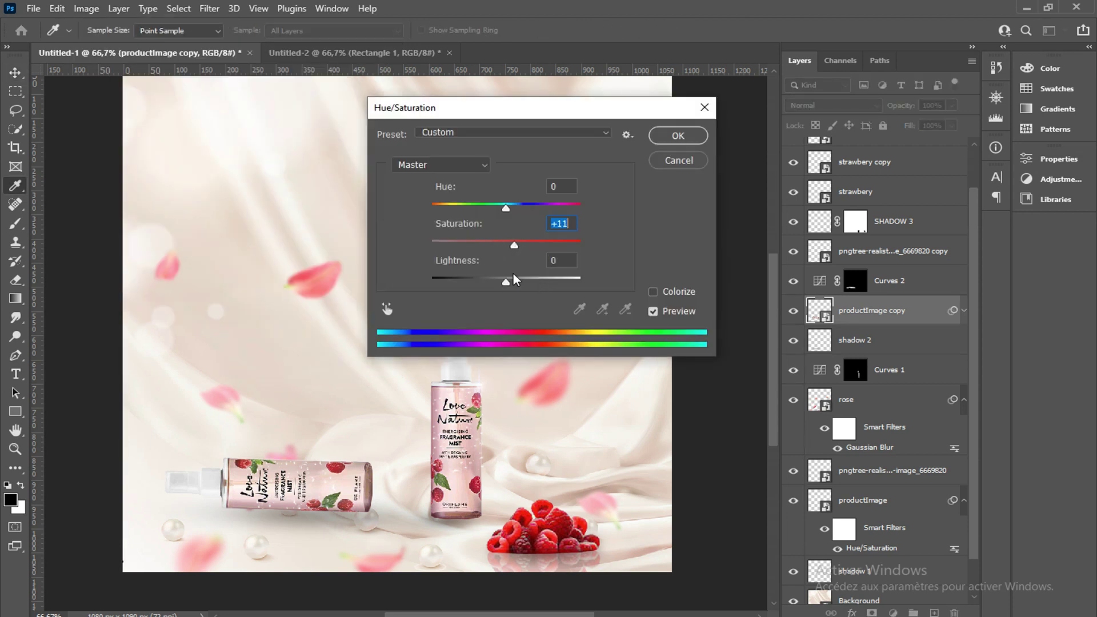
{"action": "left_click_drag", "start_coordinate": [507, 283], "coordinate": [506, 282]}
{"action": "left_click_drag", "start_coordinate": [506, 283], "coordinate": [506, 282]}
{"action": "left_click", "coordinate": [684, 133]}
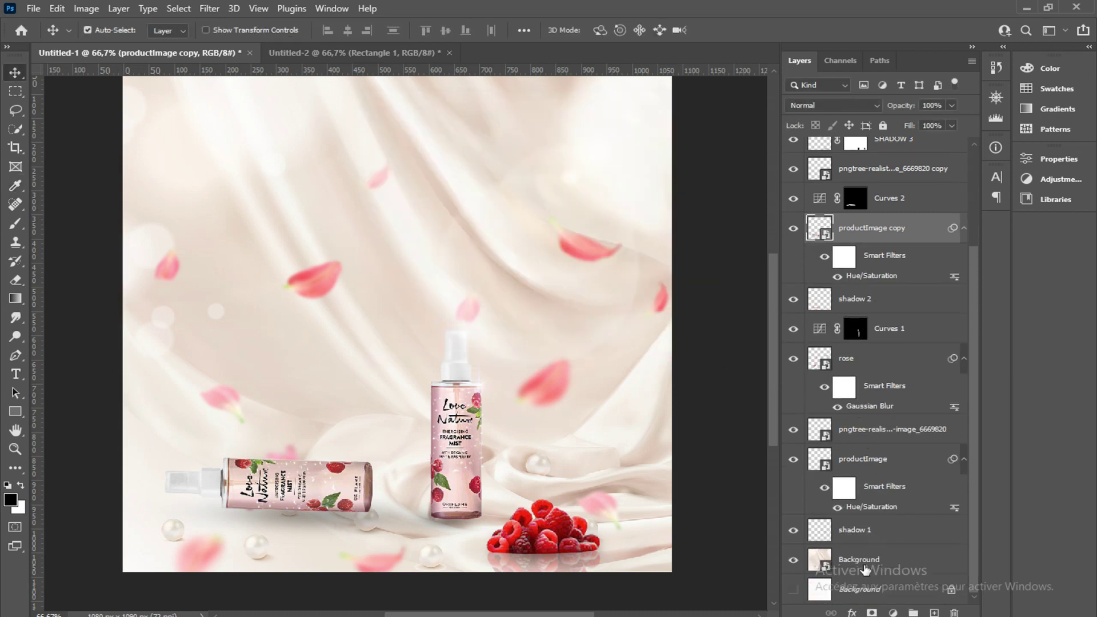
{"action": "left_click", "coordinate": [865, 566]}
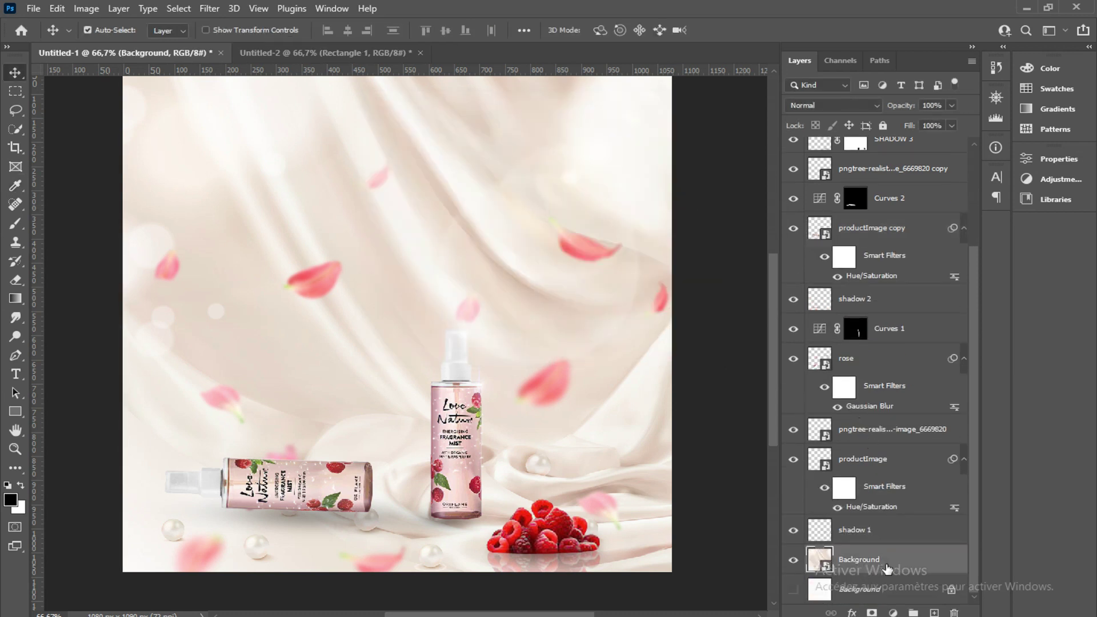
Step: Tint the silk Background with Hue -9, Saturation +26 and Lightness -2
{"action": "left_click", "coordinate": [86, 8]}
{"action": "left_click", "coordinate": [282, 121]}
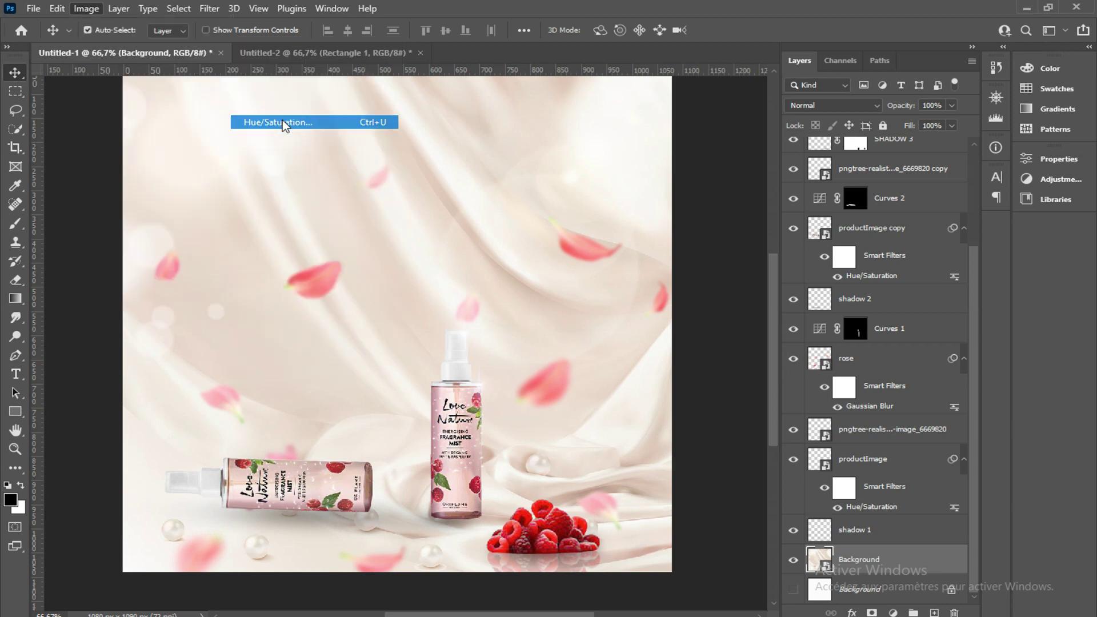
{"action": "left_click_drag", "start_coordinate": [718, 165], "coordinate": [809, 190]}
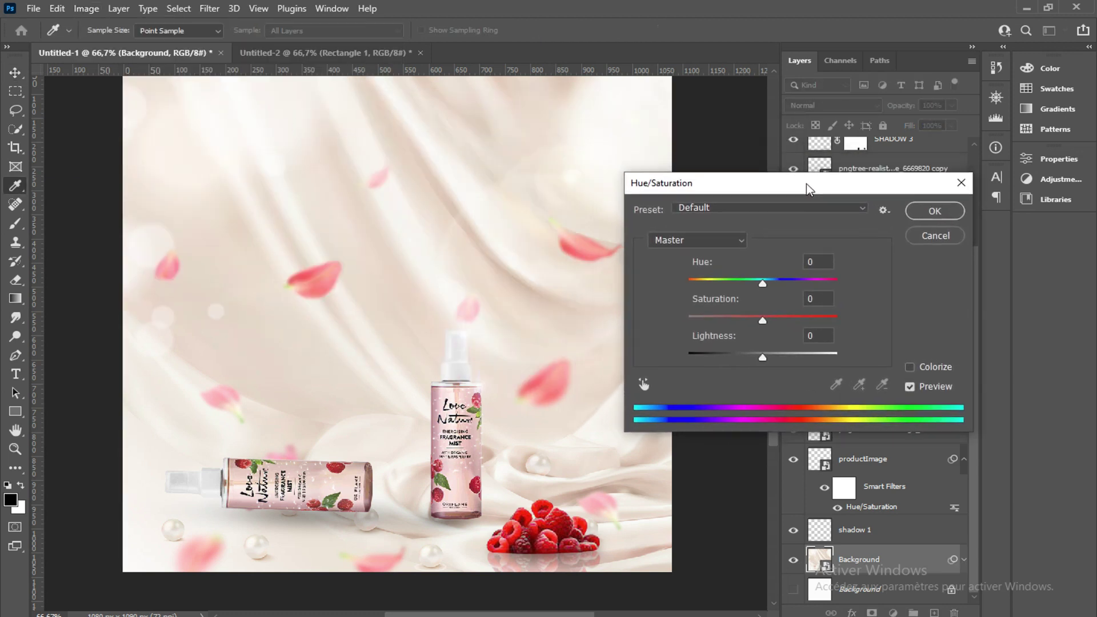
{"action": "left_click_drag", "start_coordinate": [763, 318], "coordinate": [784, 320]}
{"action": "left_click_drag", "start_coordinate": [763, 284], "coordinate": [756, 282]}
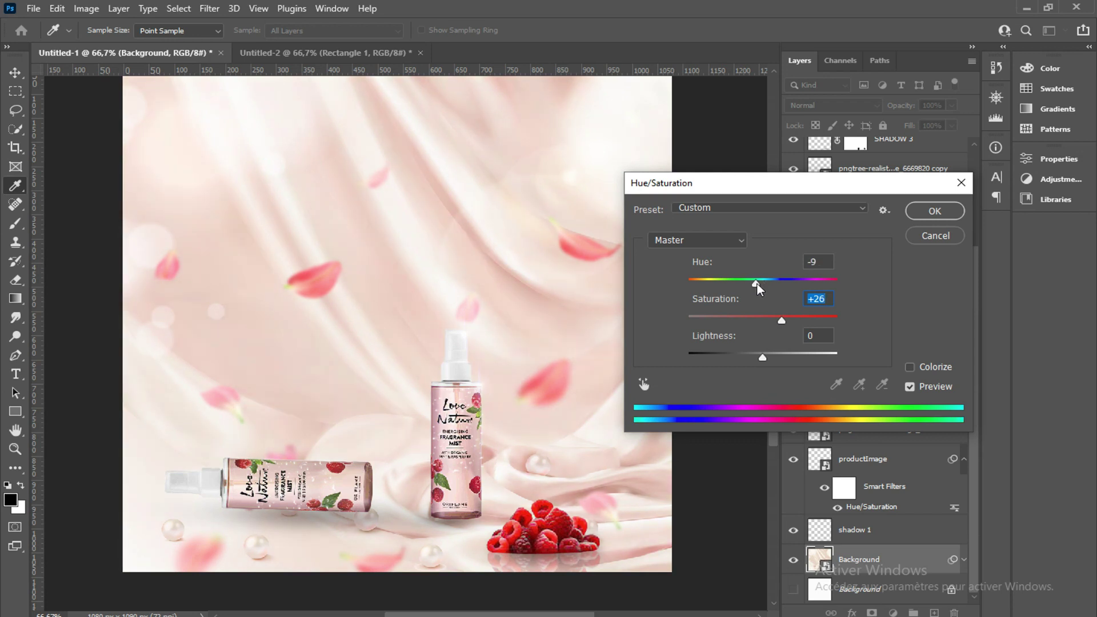
{"action": "left_click_drag", "start_coordinate": [763, 357], "coordinate": [762, 356]}
{"action": "left_click", "coordinate": [763, 356]}
{"action": "left_click", "coordinate": [935, 209]}
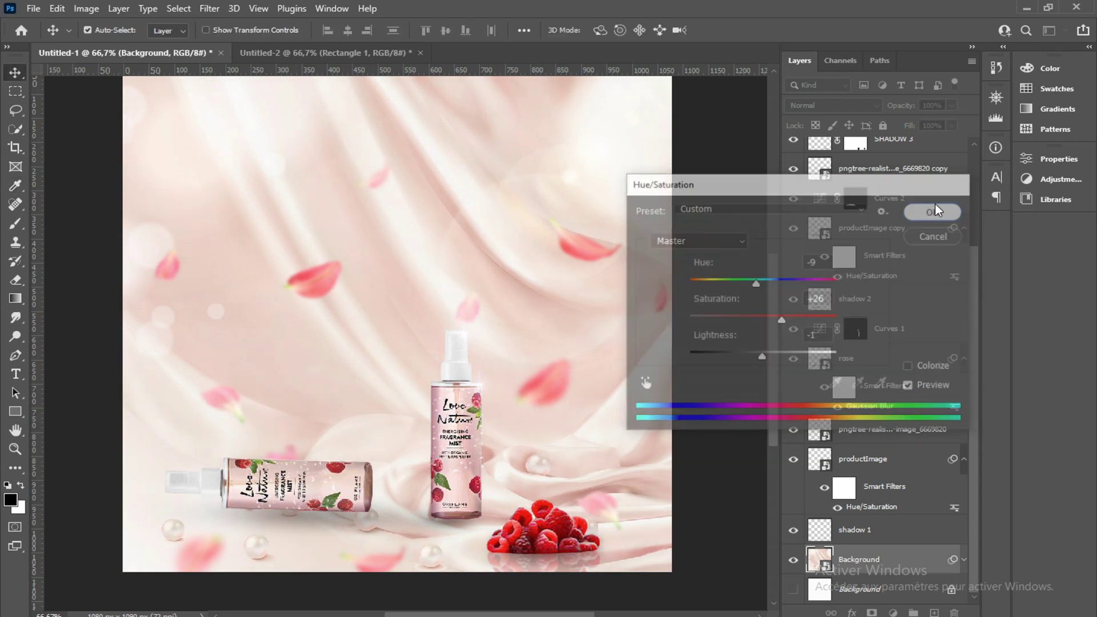
{"action": "scroll", "coordinate": [926, 210], "scroll_direction": "up", "scroll_amount": 3}
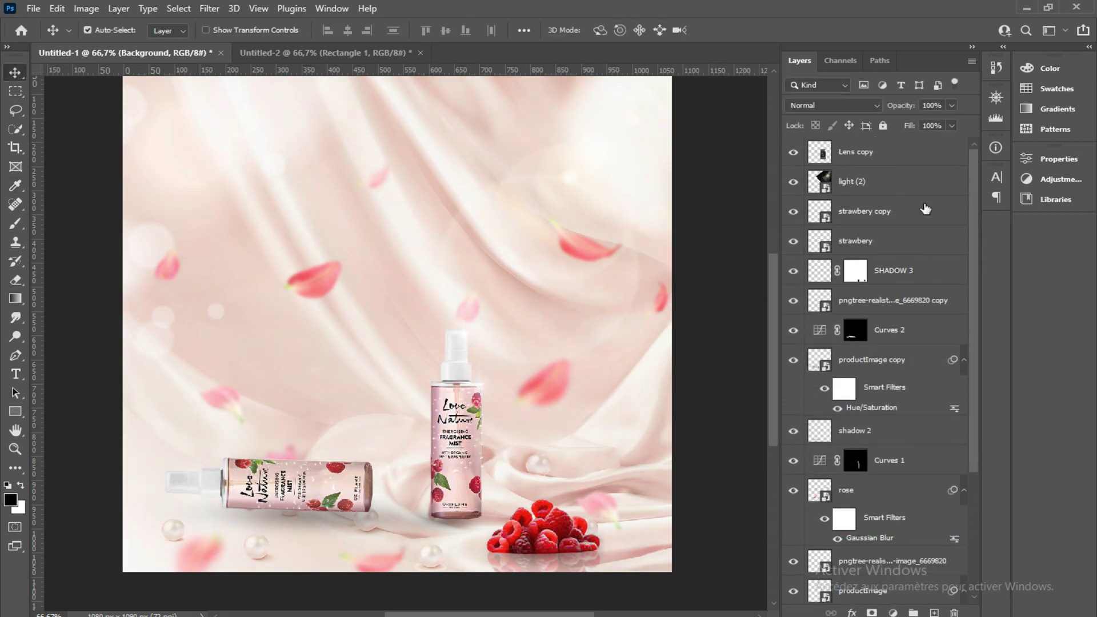
{"action": "left_click", "coordinate": [928, 158]}
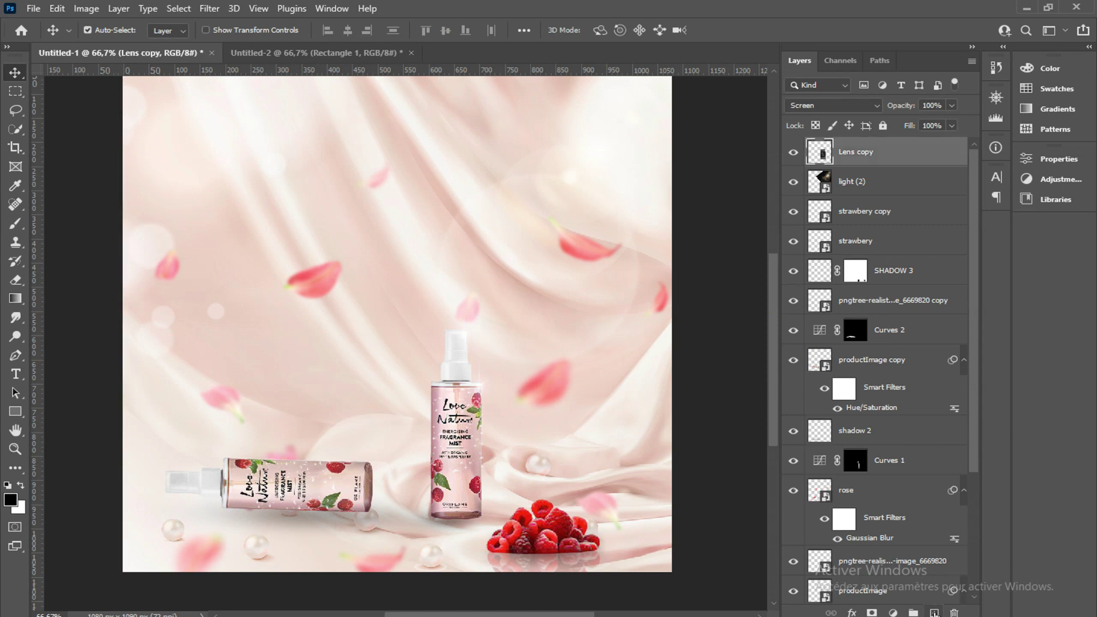
Step: Add Layer 1 on top and fill it with the merged composition via Apply Image
{"action": "left_click", "coordinate": [935, 612]}
{"action": "left_click", "coordinate": [78, 7]}
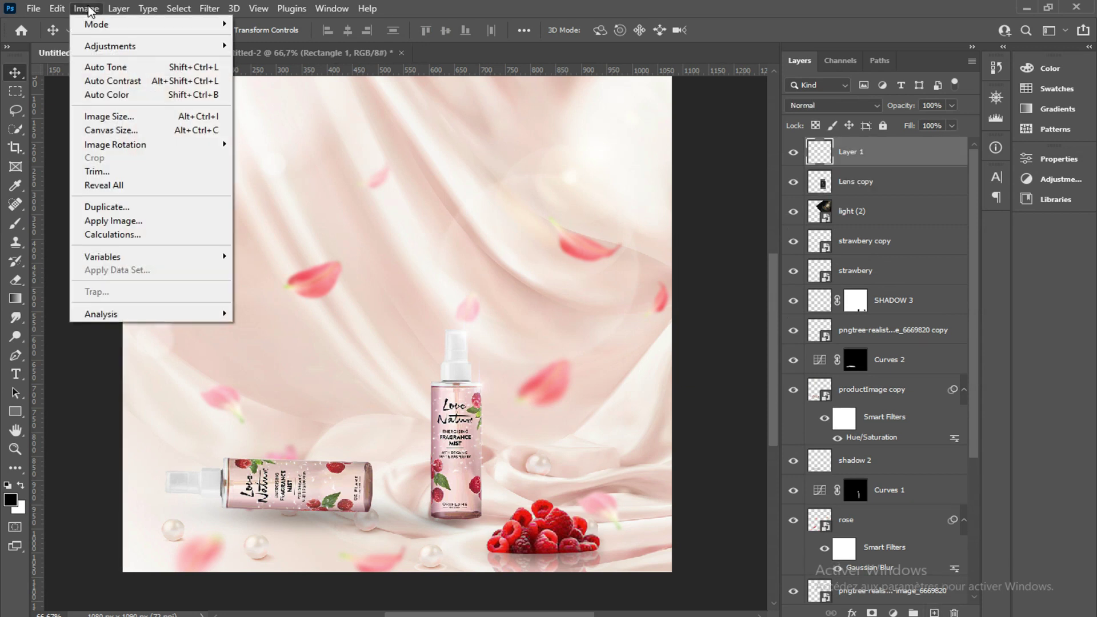
{"action": "left_click", "coordinate": [136, 223]}
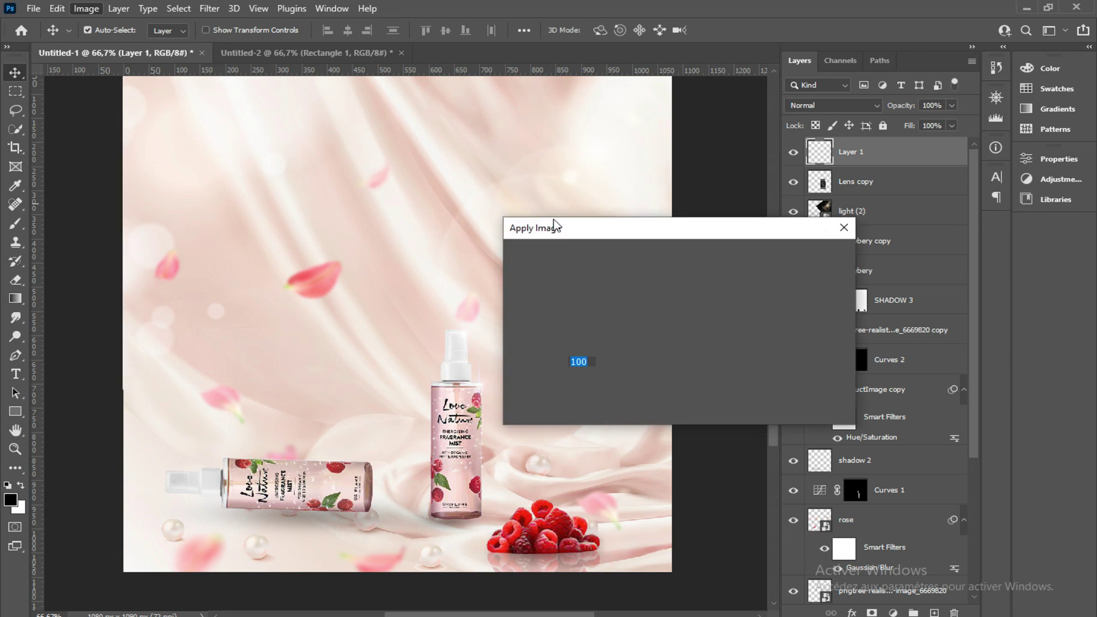
{"action": "left_click", "coordinate": [826, 264]}
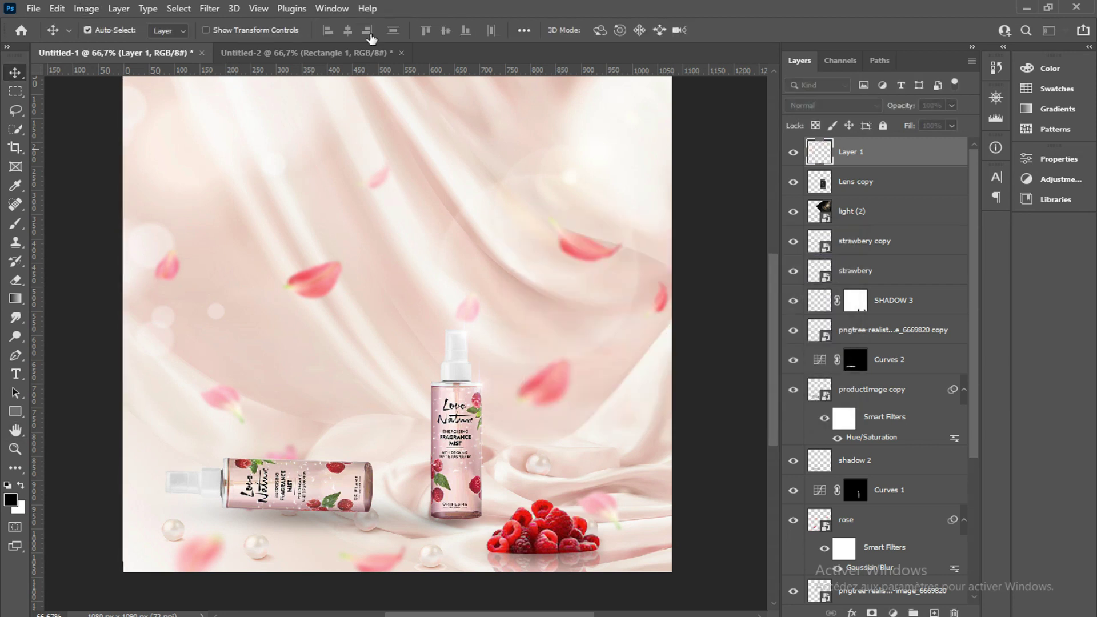
{"action": "left_click", "coordinate": [210, 8]}
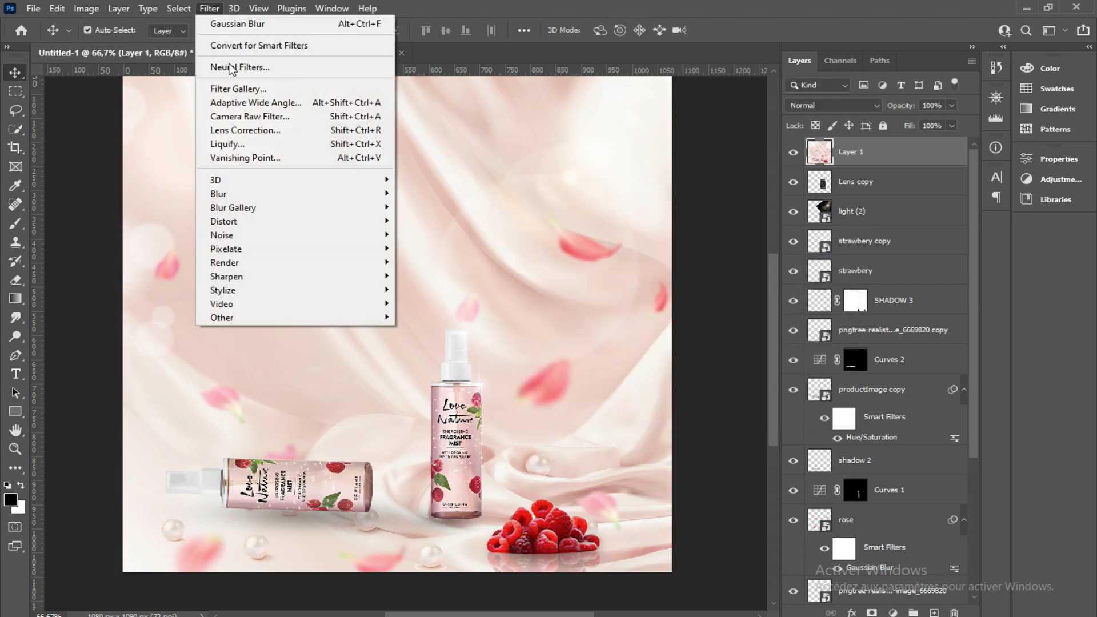
{"action": "left_click", "coordinate": [249, 117]}
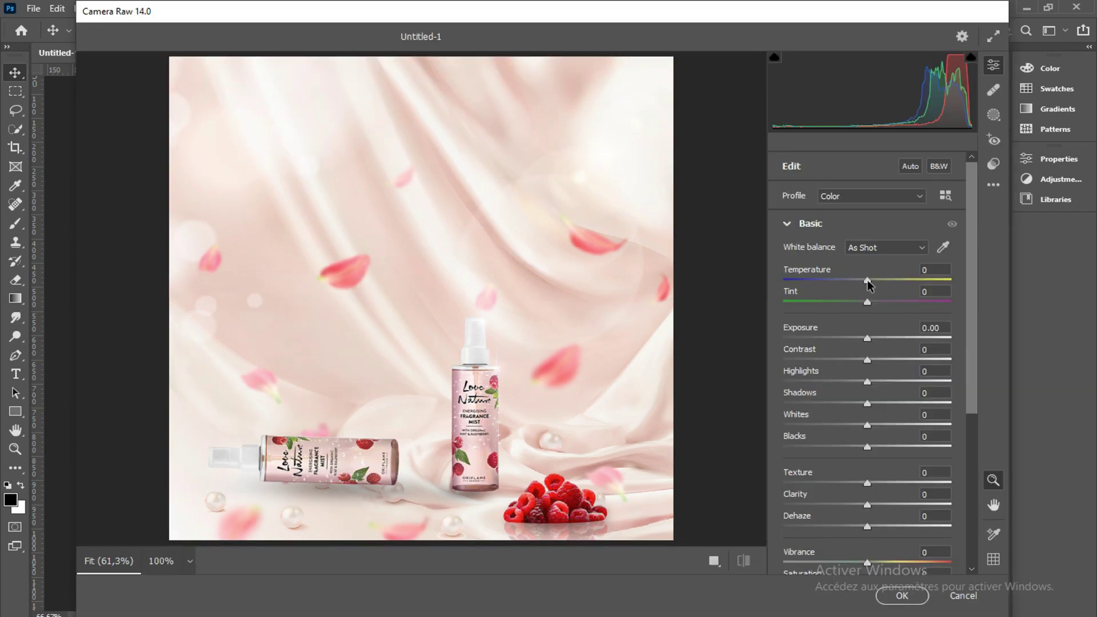
Step: Apply a Camera Raw grade with Temperature +1, Tint +9 and Texture +38 to the merged layer
{"action": "left_click_drag", "start_coordinate": [868, 281], "coordinate": [869, 281]}
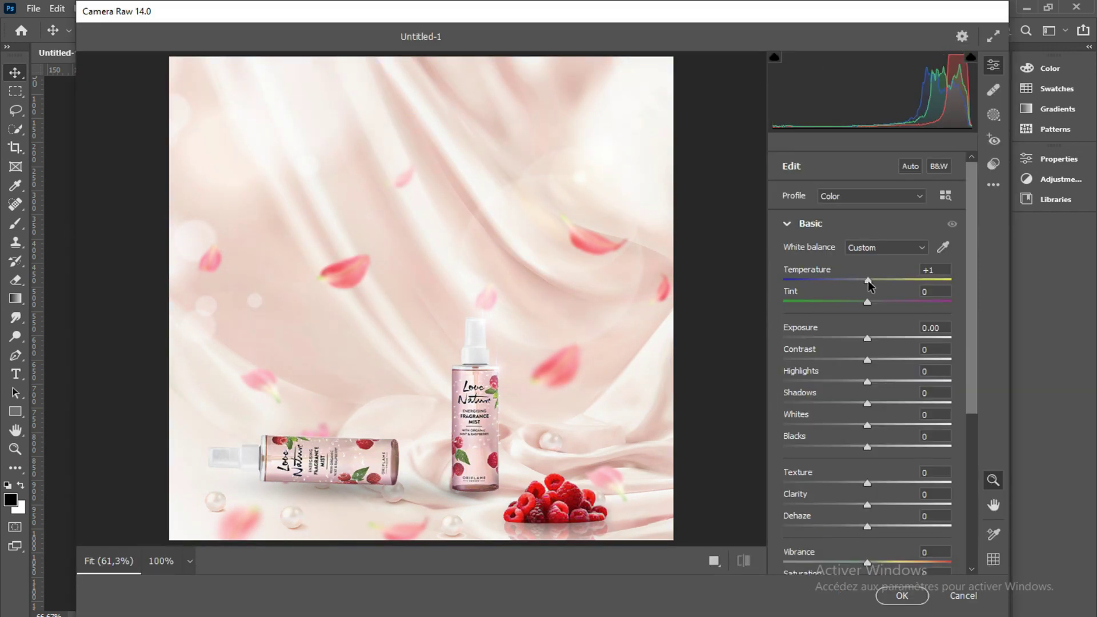
{"action": "mouse_move", "coordinate": [871, 306]}
{"action": "left_mouse_down"}
{"action": "mouse_move", "coordinate": [877, 387]}
{"action": "mouse_move", "coordinate": [856, 403]}
{"action": "mouse_move", "coordinate": [874, 426]}
{"action": "mouse_move", "coordinate": [850, 452]}
{"action": "left_mouse_up"}
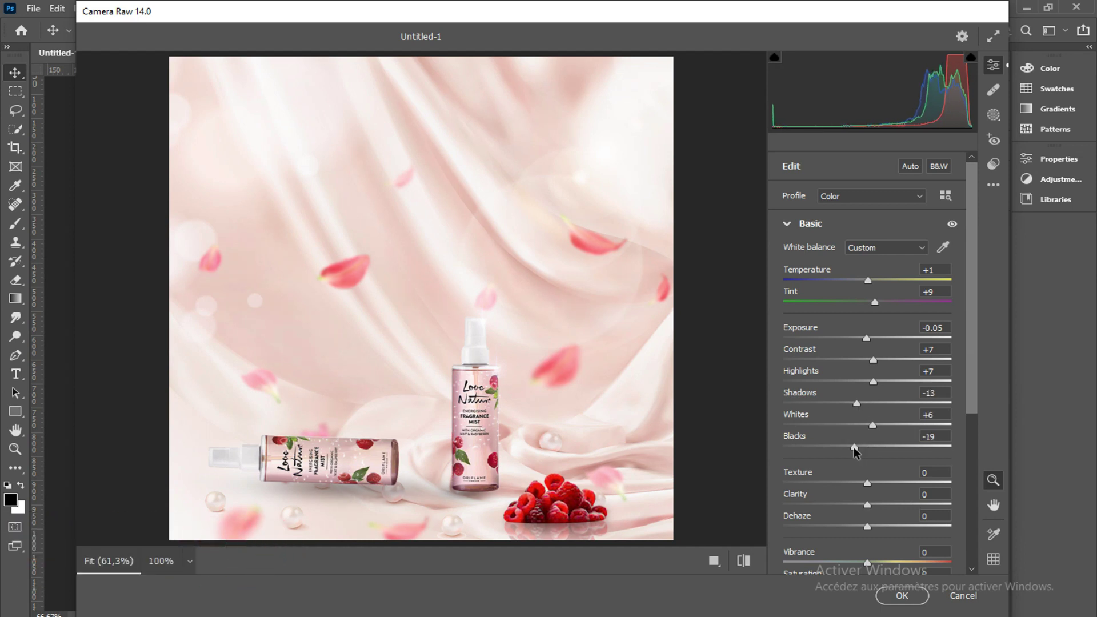
{"action": "scroll", "coordinate": [880, 475], "scroll_direction": "down", "scroll_amount": 1}
{"action": "scroll", "coordinate": [875, 446], "scroll_direction": "down", "scroll_amount": 1}
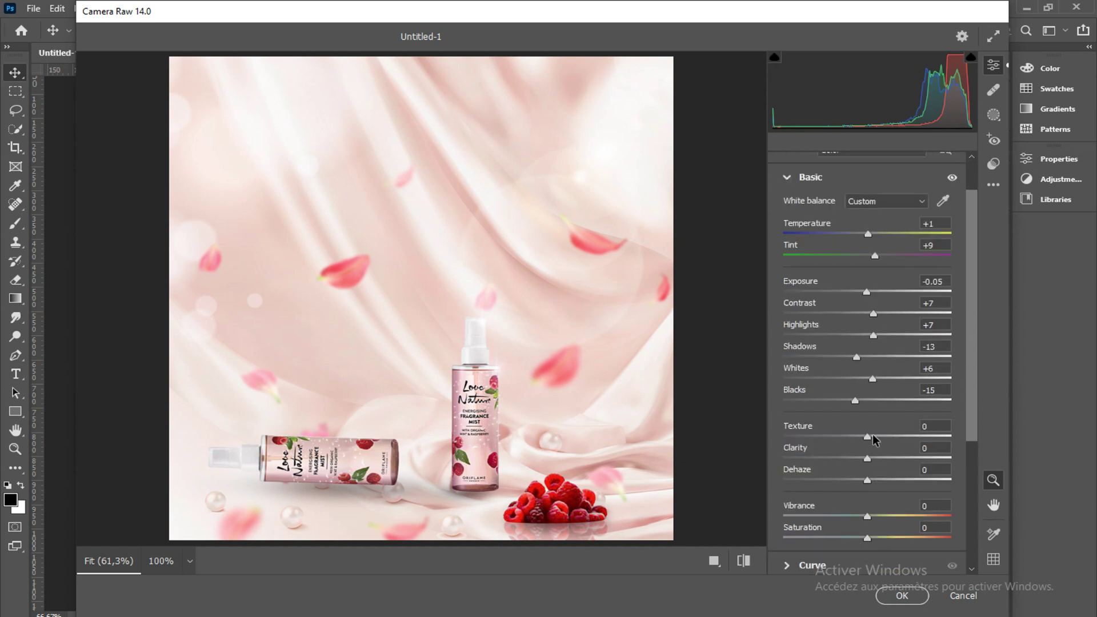
{"action": "mouse_move", "coordinate": [873, 437]}
{"action": "left_mouse_down"}
{"action": "mouse_move", "coordinate": [899, 437]}
{"action": "mouse_move", "coordinate": [877, 464]}
{"action": "left_mouse_up"}
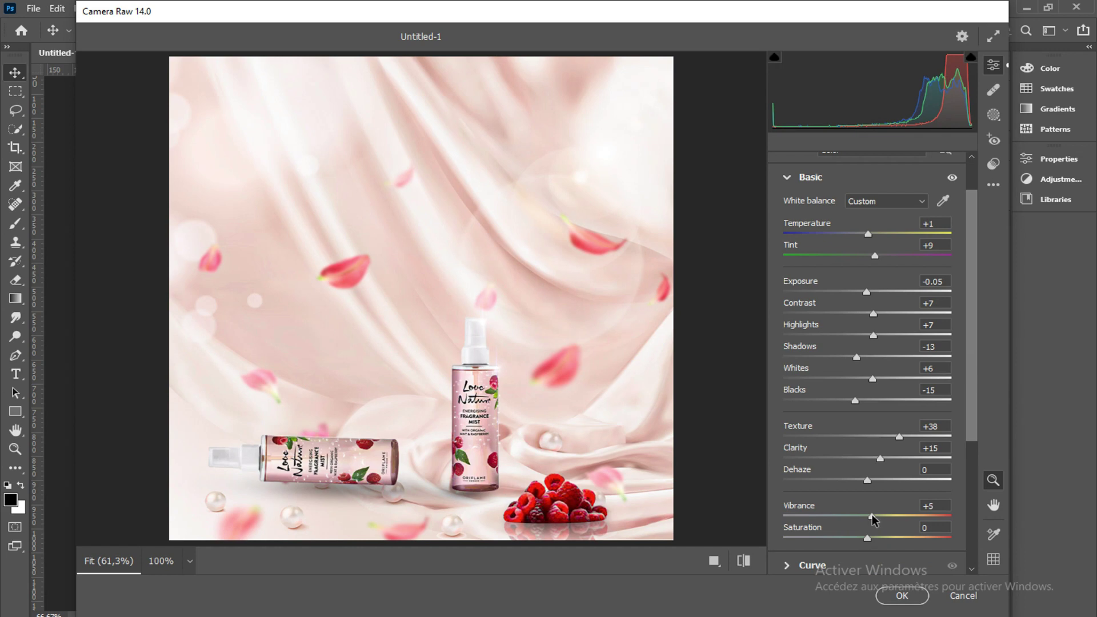
{"action": "left_click", "coordinate": [902, 596]}
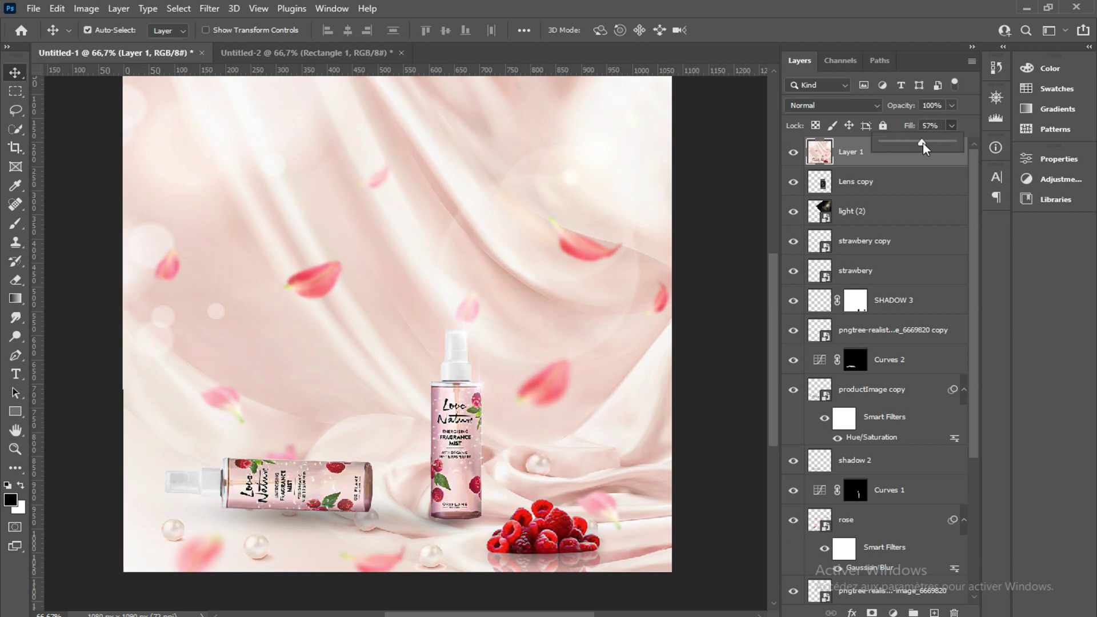
Step: Set the graded Layer 1's Fill to 66% in the Layers panel
{"action": "left_click_drag", "start_coordinate": [927, 143], "coordinate": [930, 143]}
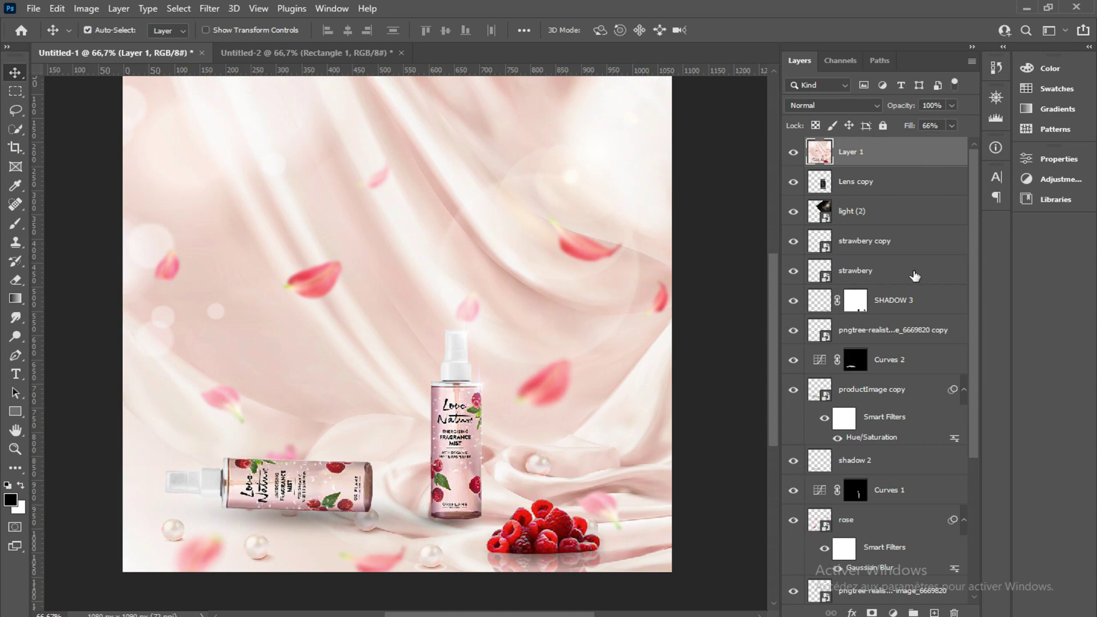